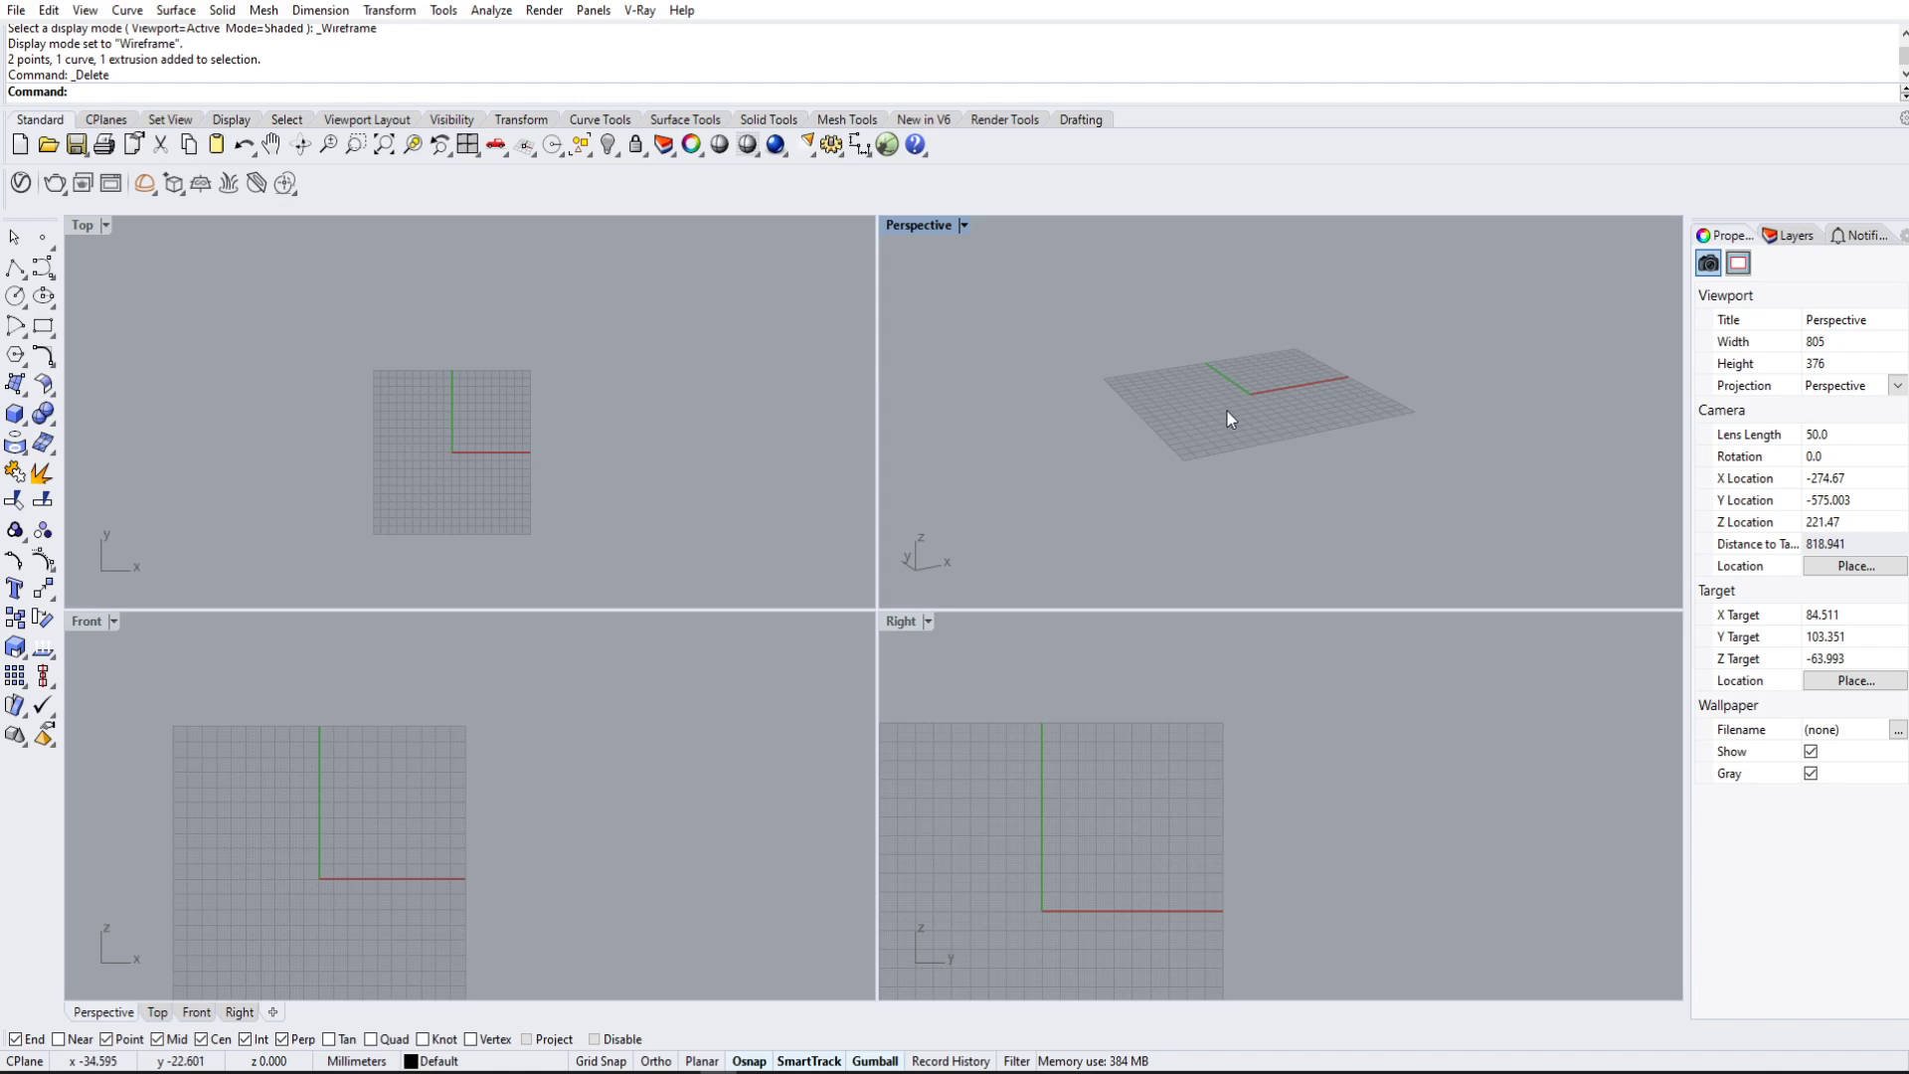
# Step: Look through the construction plane, view, display and selection tool sets, and return to the standard tools
pyautogui.moveTo(1266, 385); pyautogui.dragTo(1077, 359, button='right')
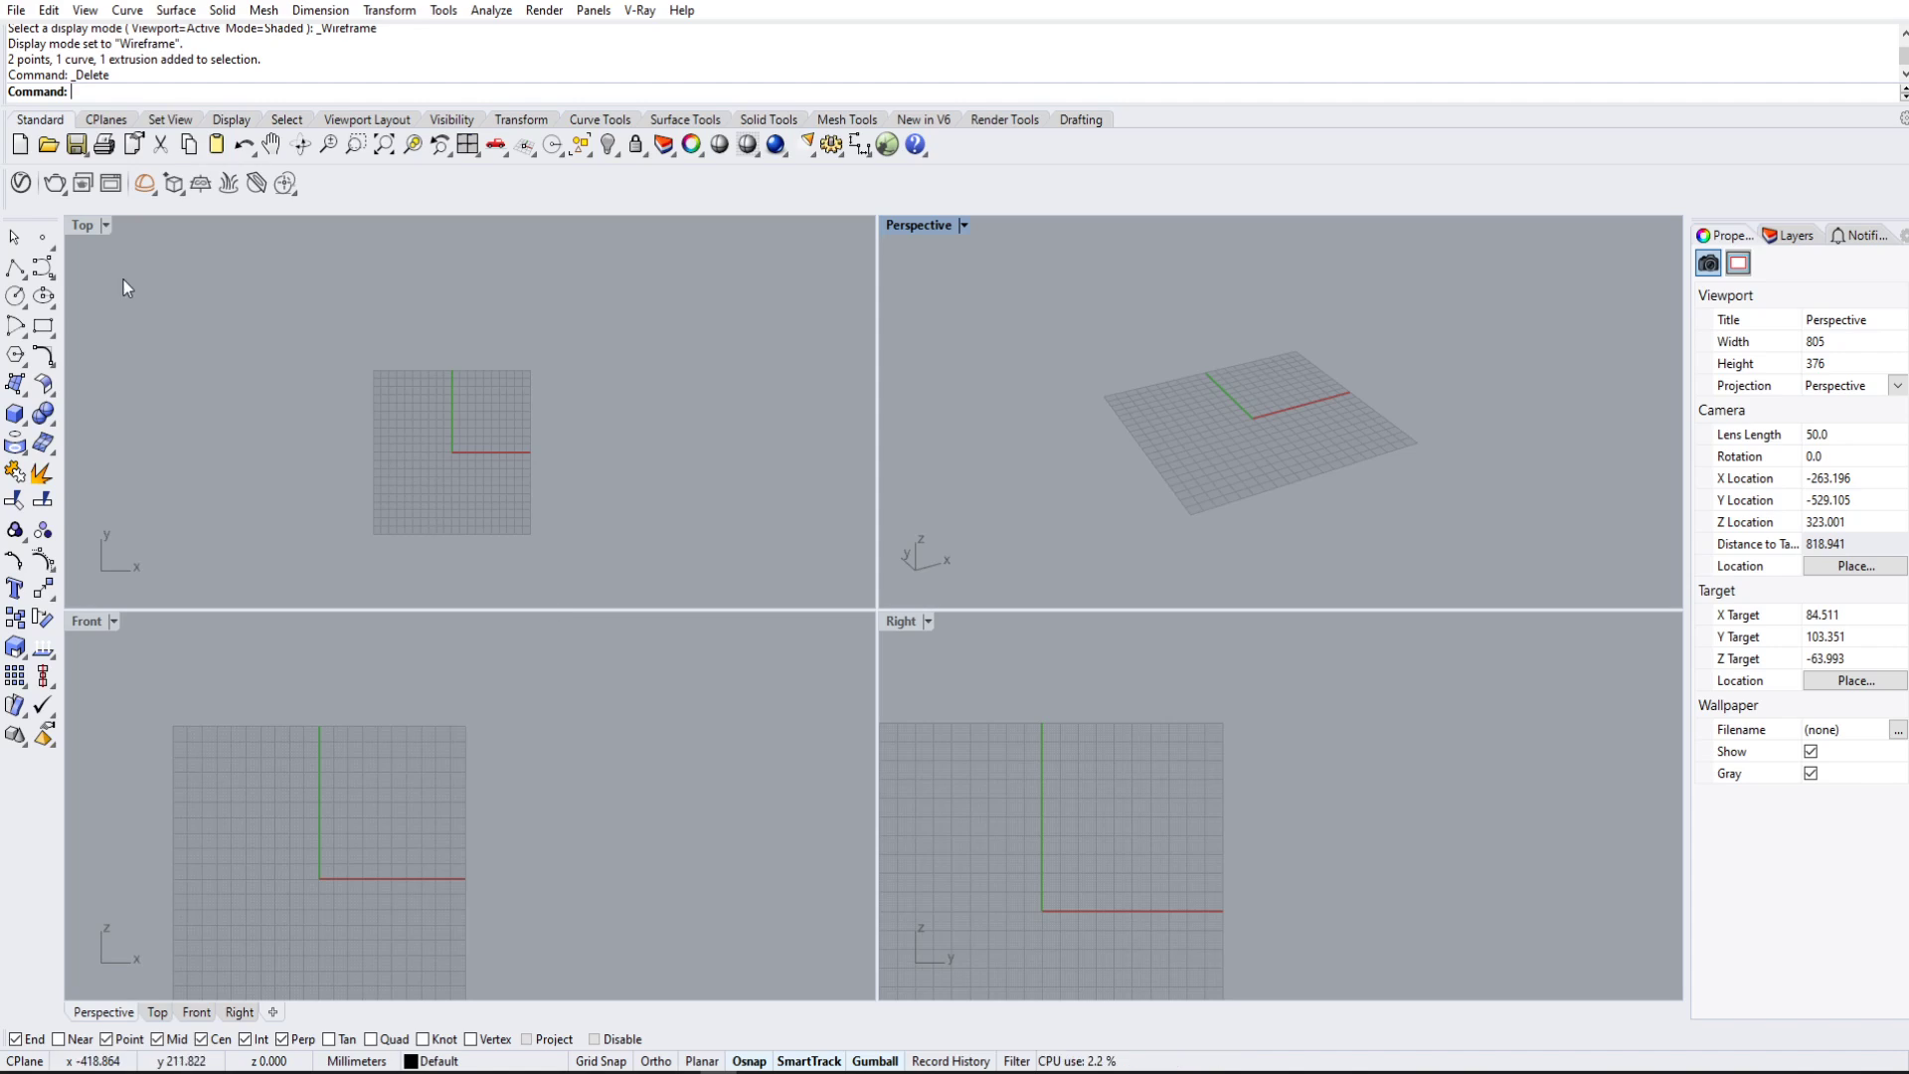
pyautogui.click(228, 440)
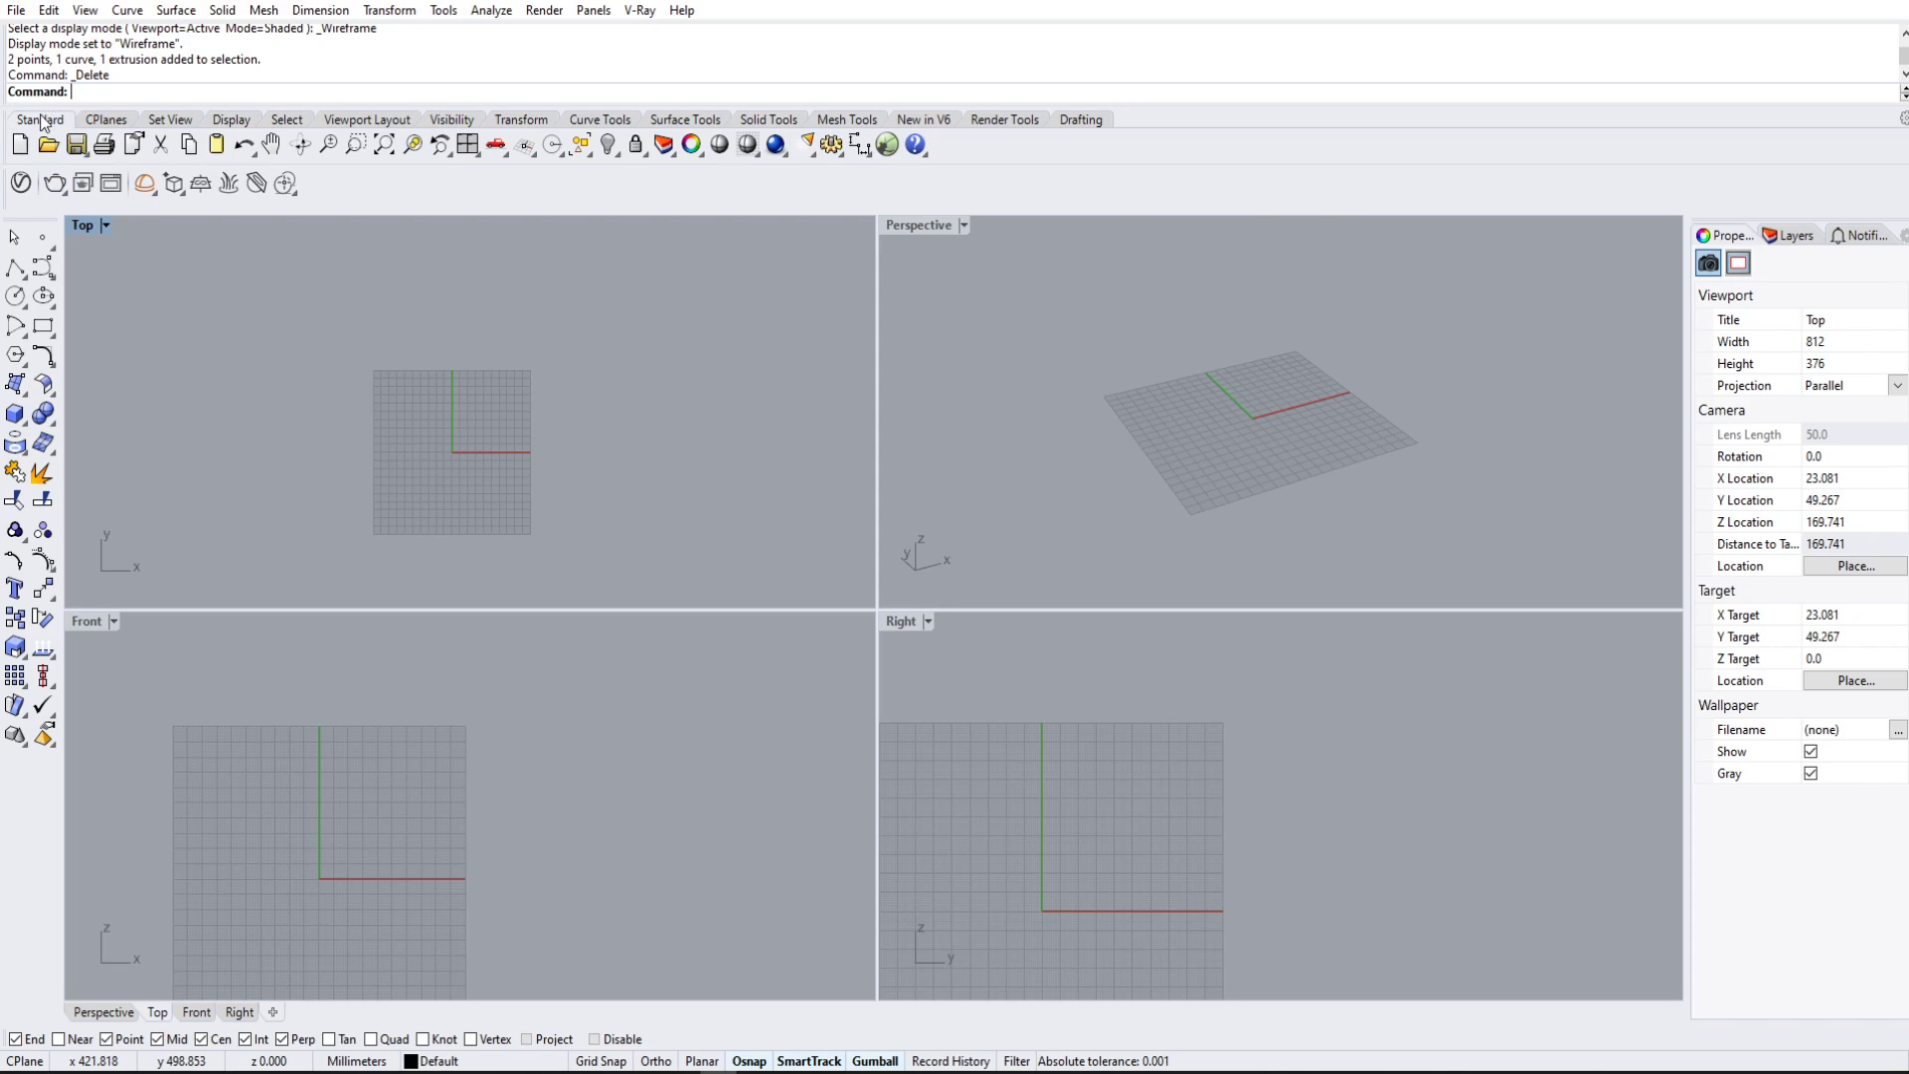
pyautogui.click(107, 119)
pyautogui.click(170, 119)
pyautogui.click(231, 120)
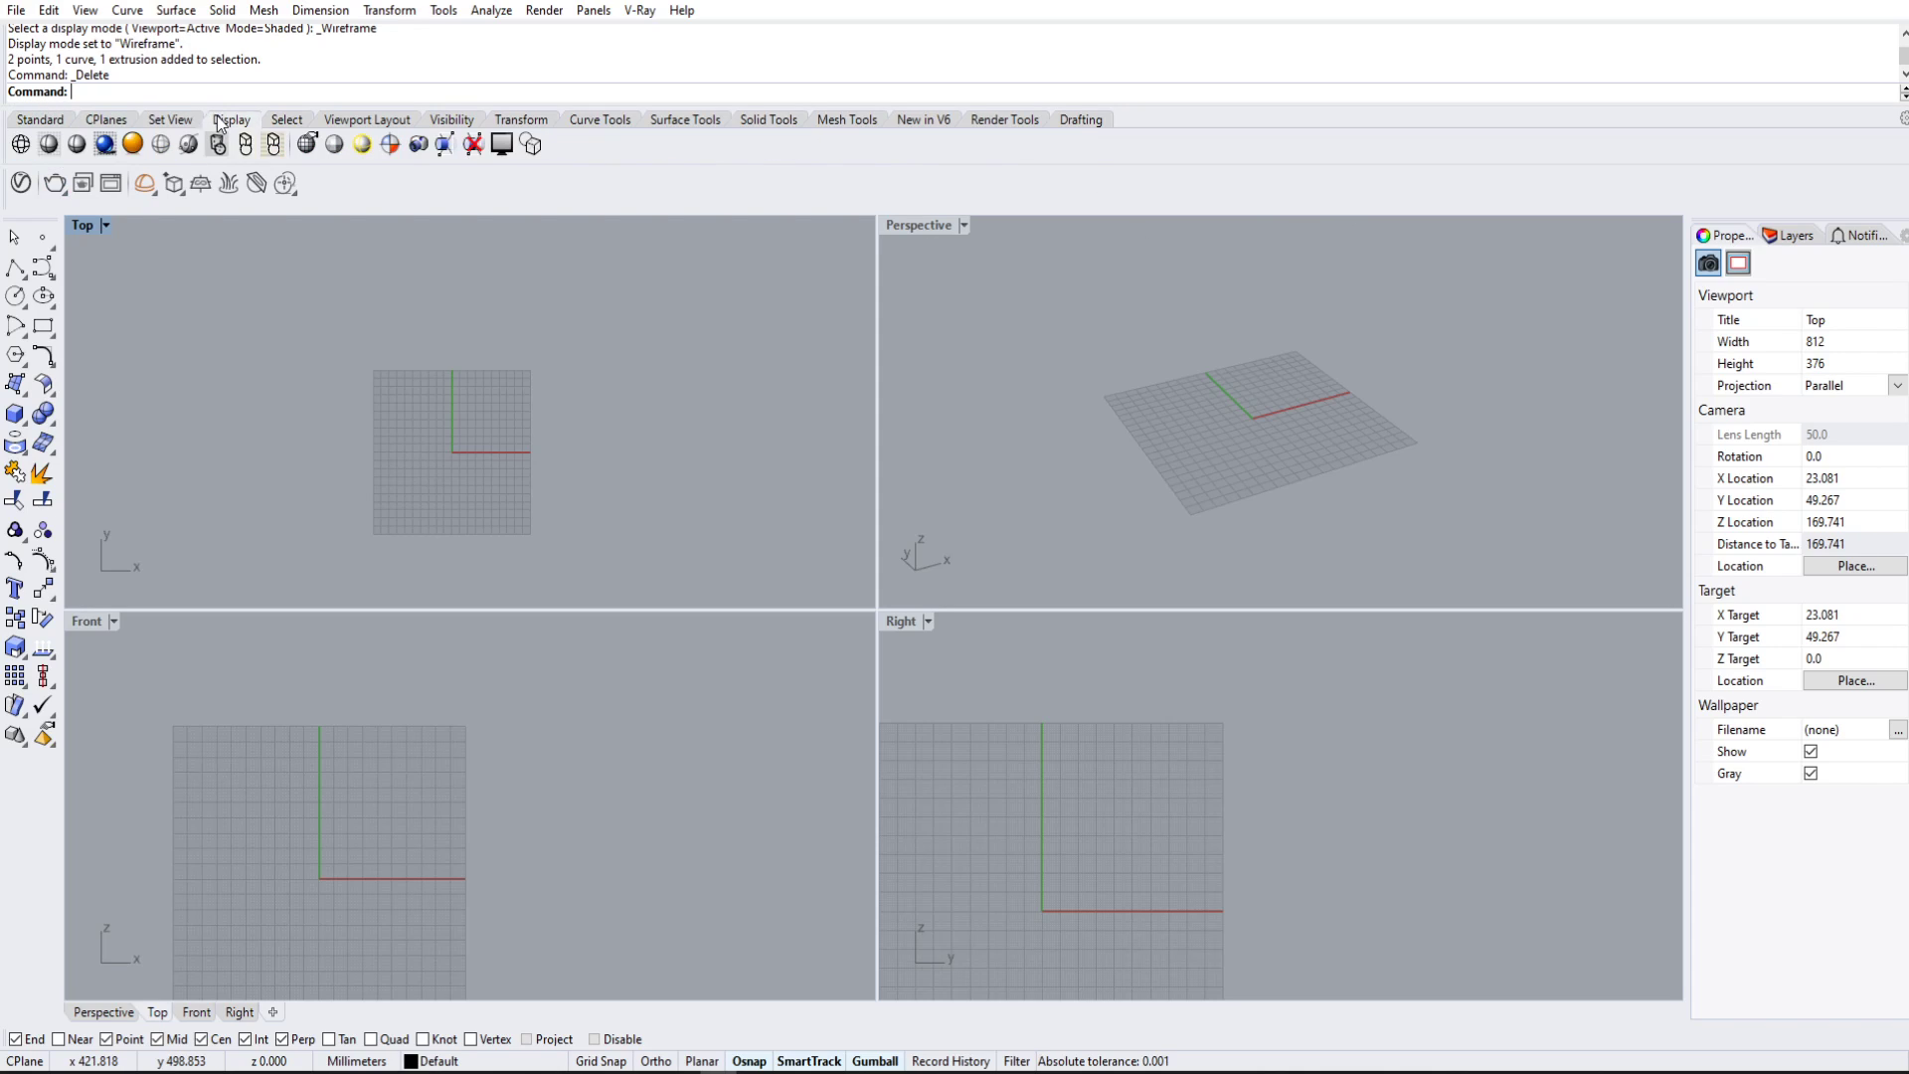
pyautogui.click(286, 120)
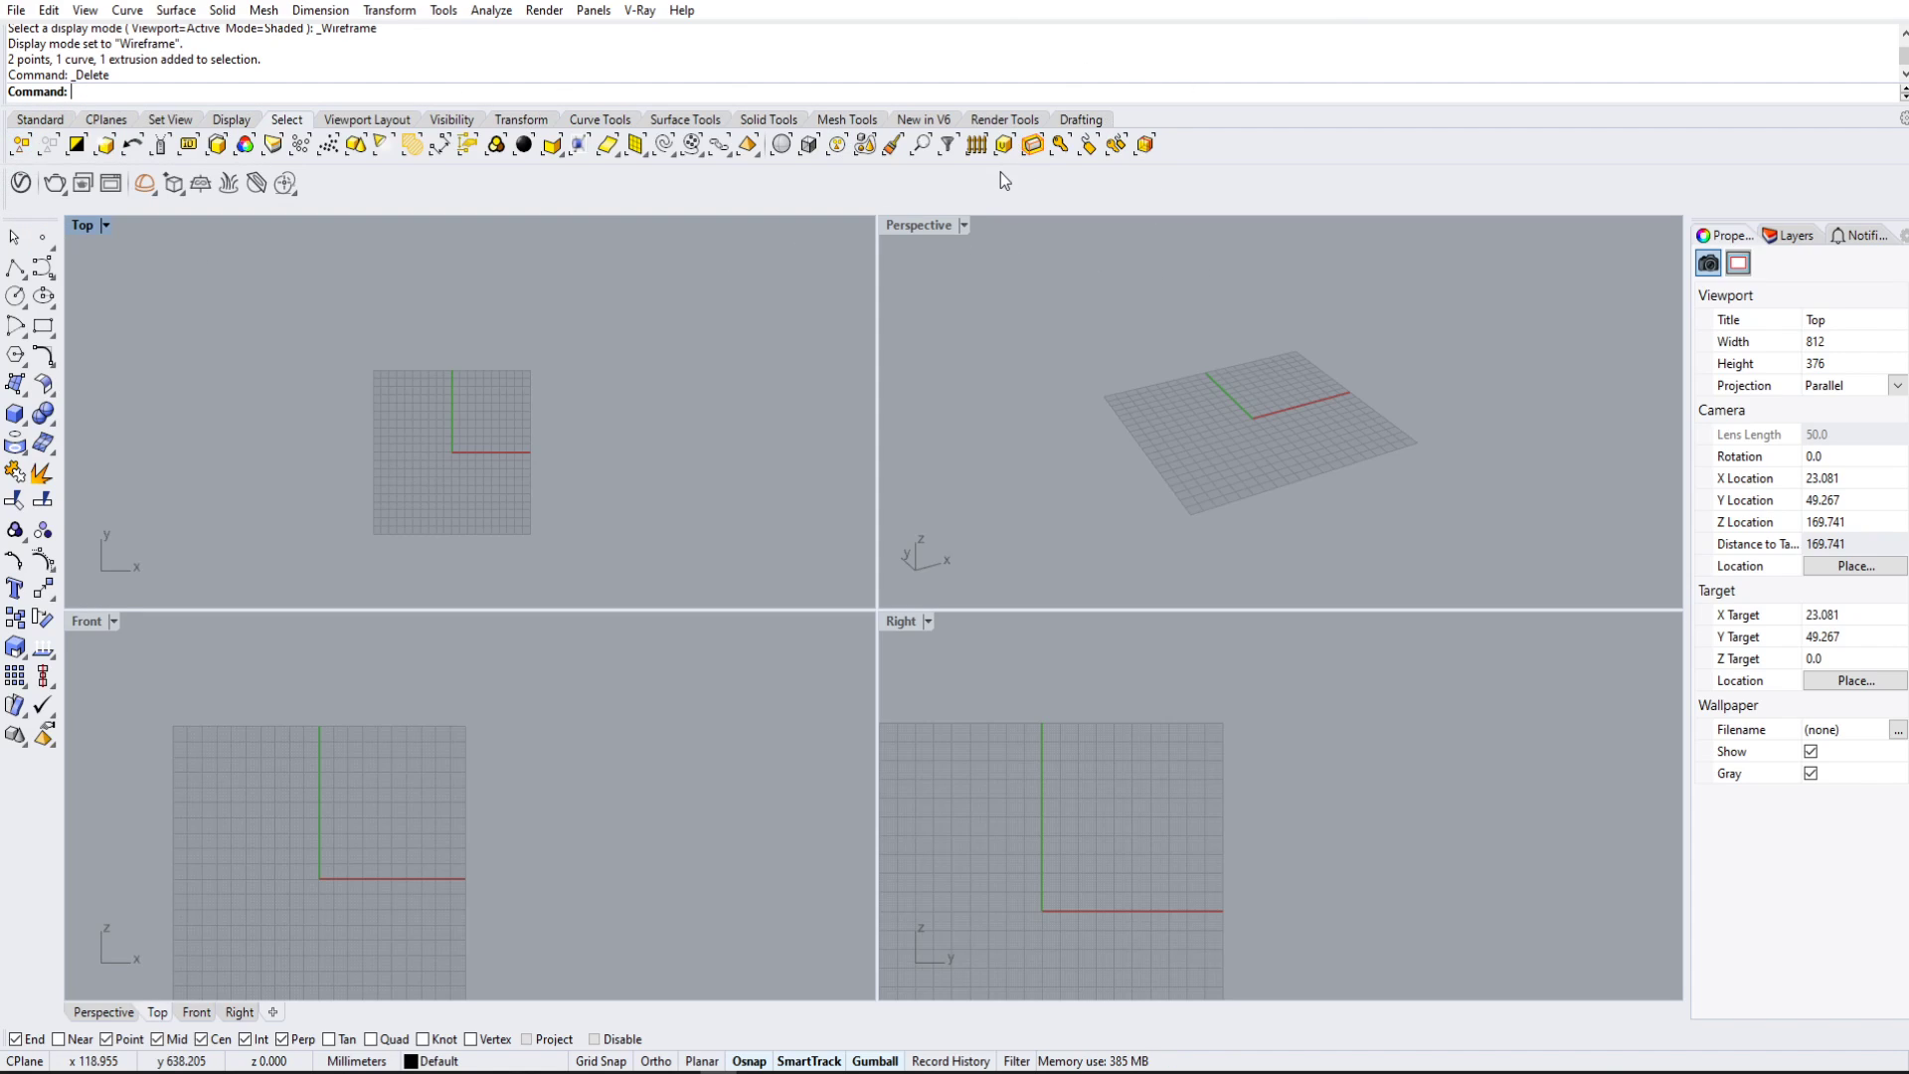
pyautogui.click(49, 124)
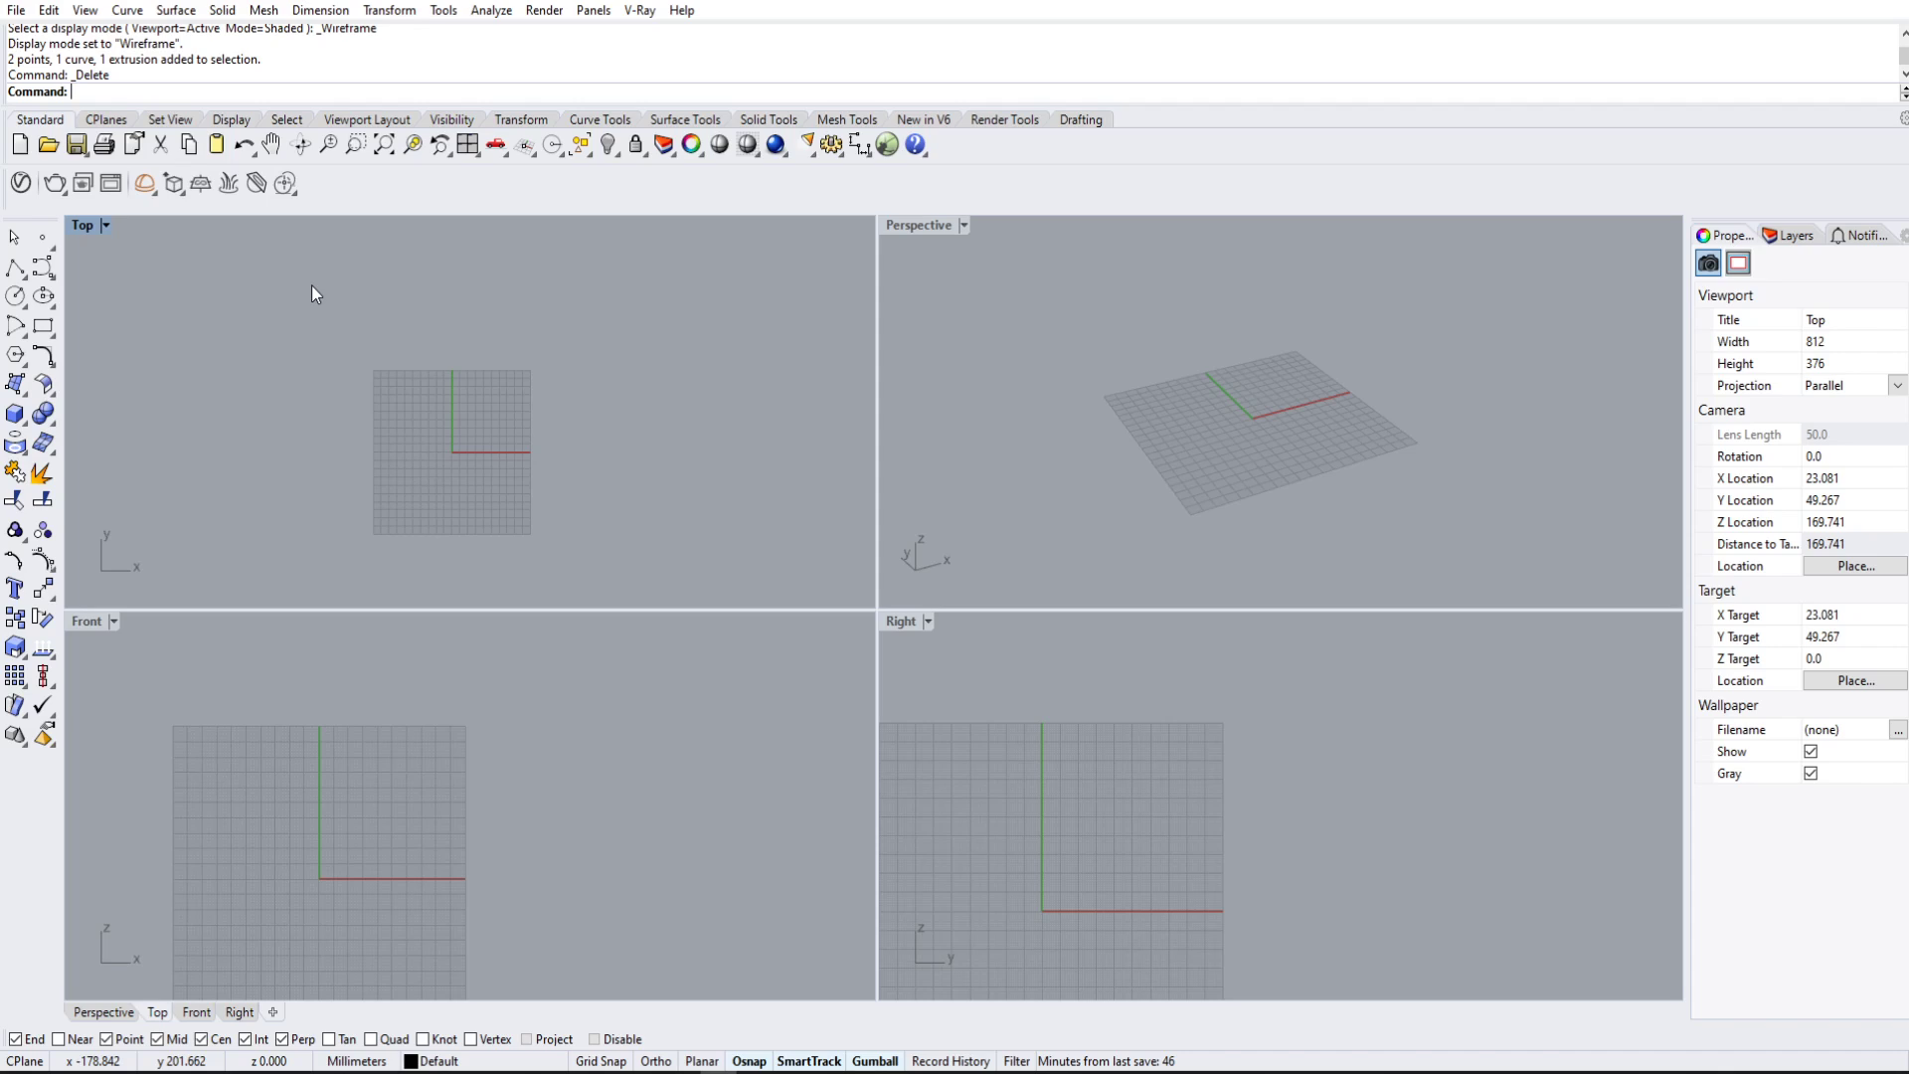
# Step: Show the layer list in place of the viewport properties and examine the options available for Layer 02
pyautogui.click(1779, 238)
pyautogui.click(1735, 237)
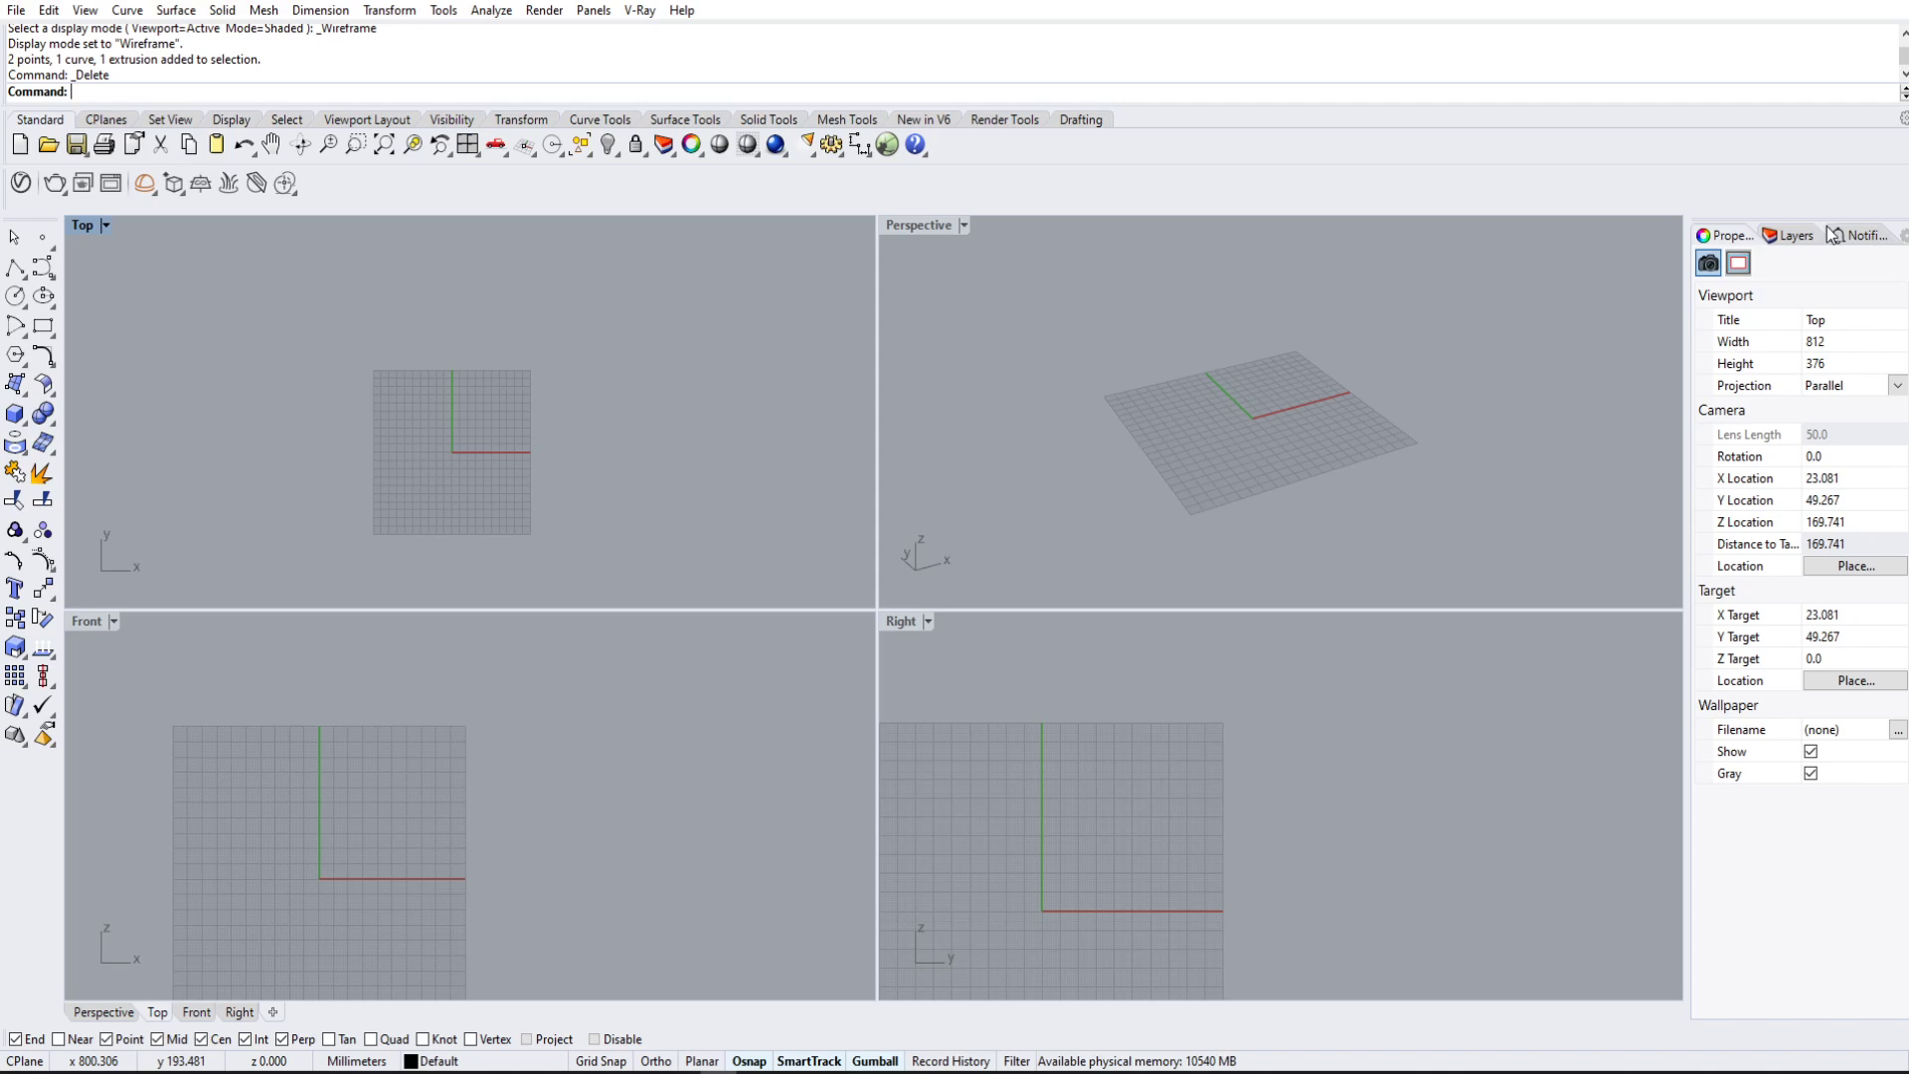
pyautogui.click(1804, 236)
pyautogui.click(1748, 239)
pyautogui.click(1791, 236)
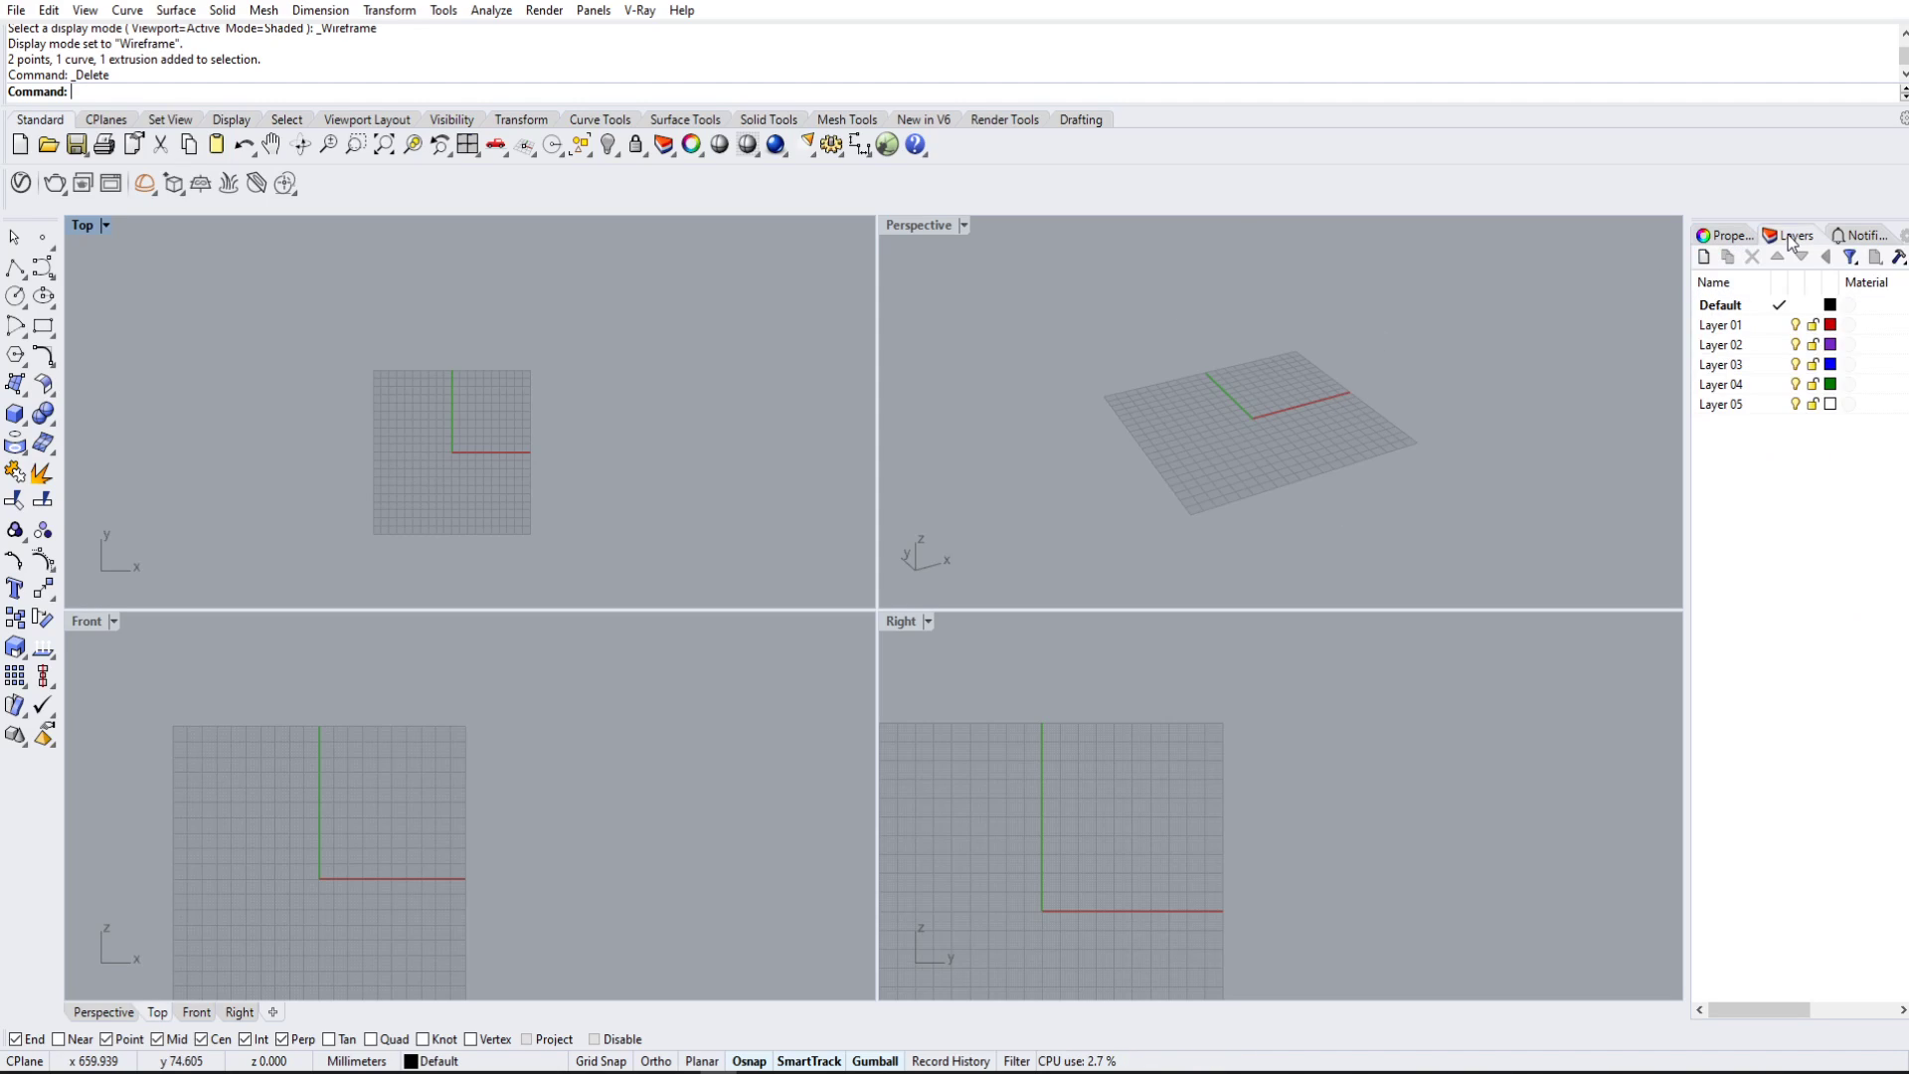
pyautogui.click(1770, 344)
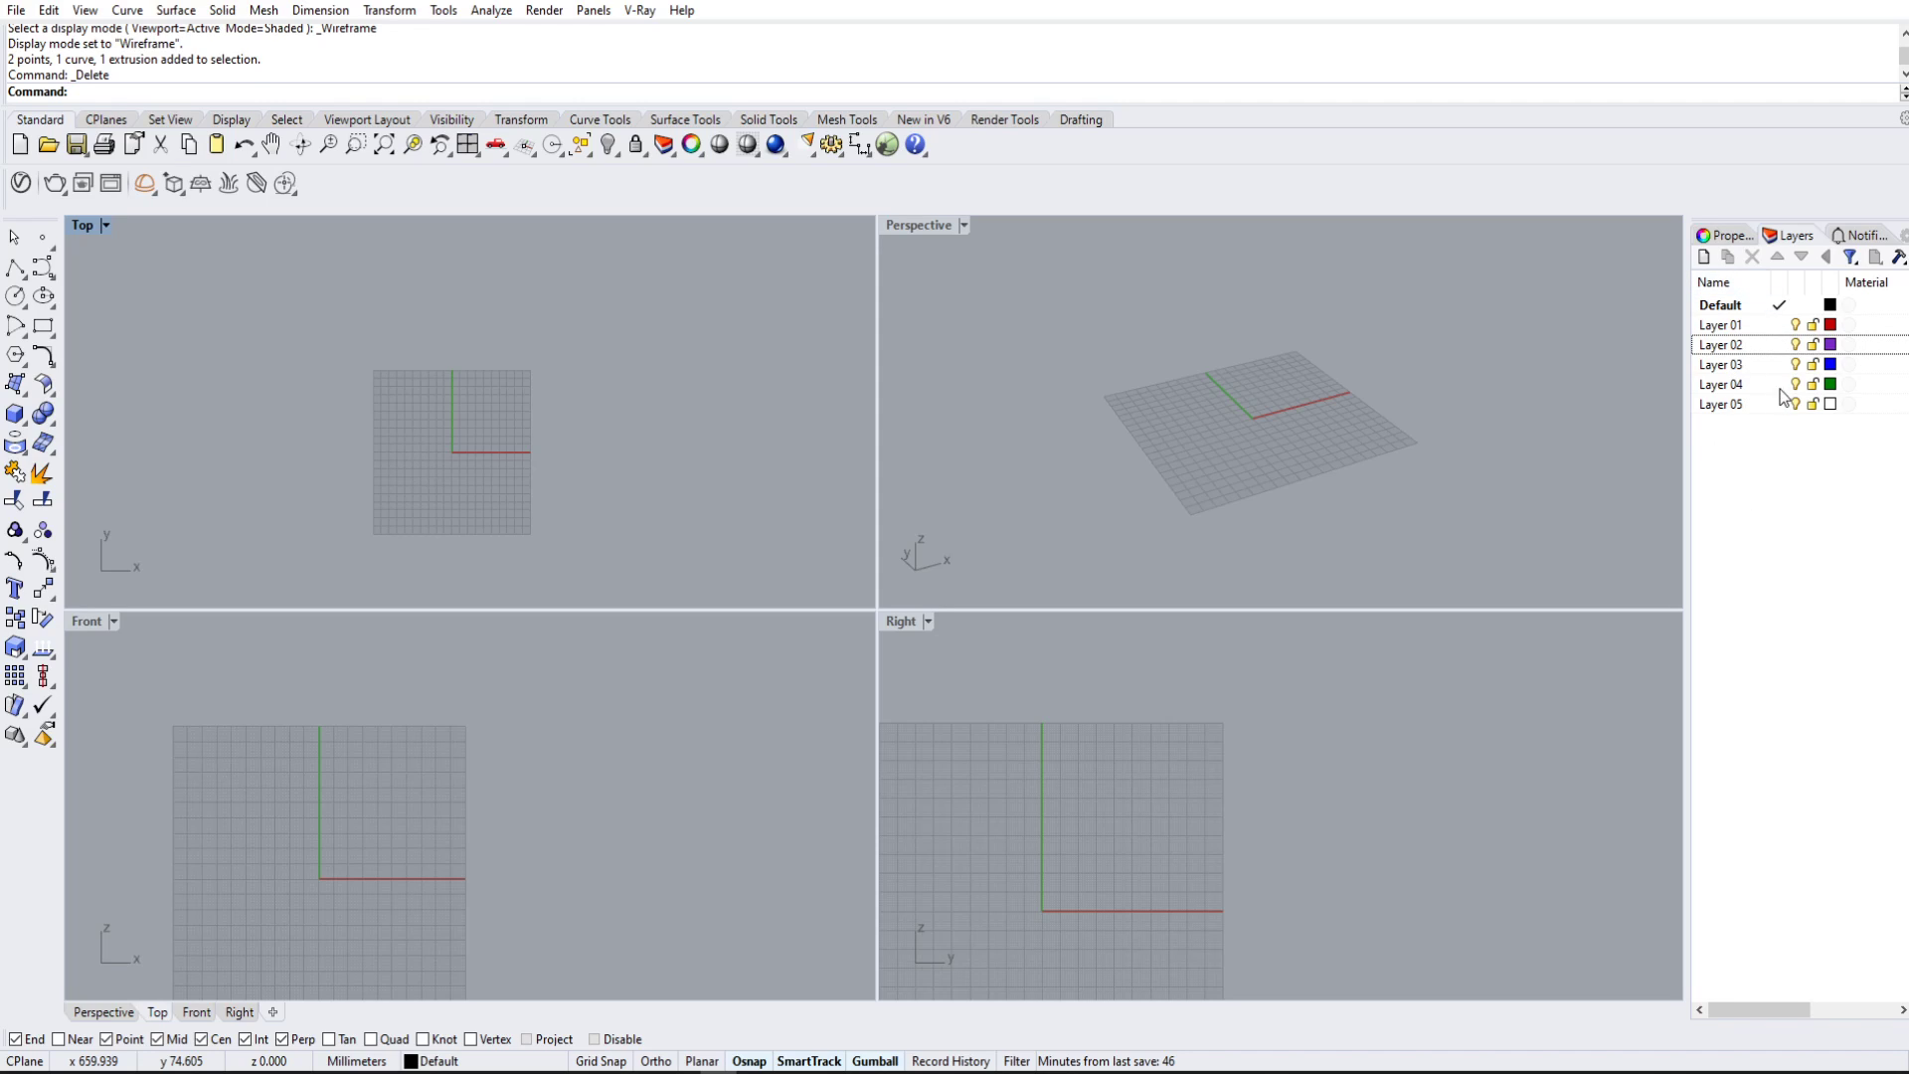
pyautogui.rightClick(1725, 345)
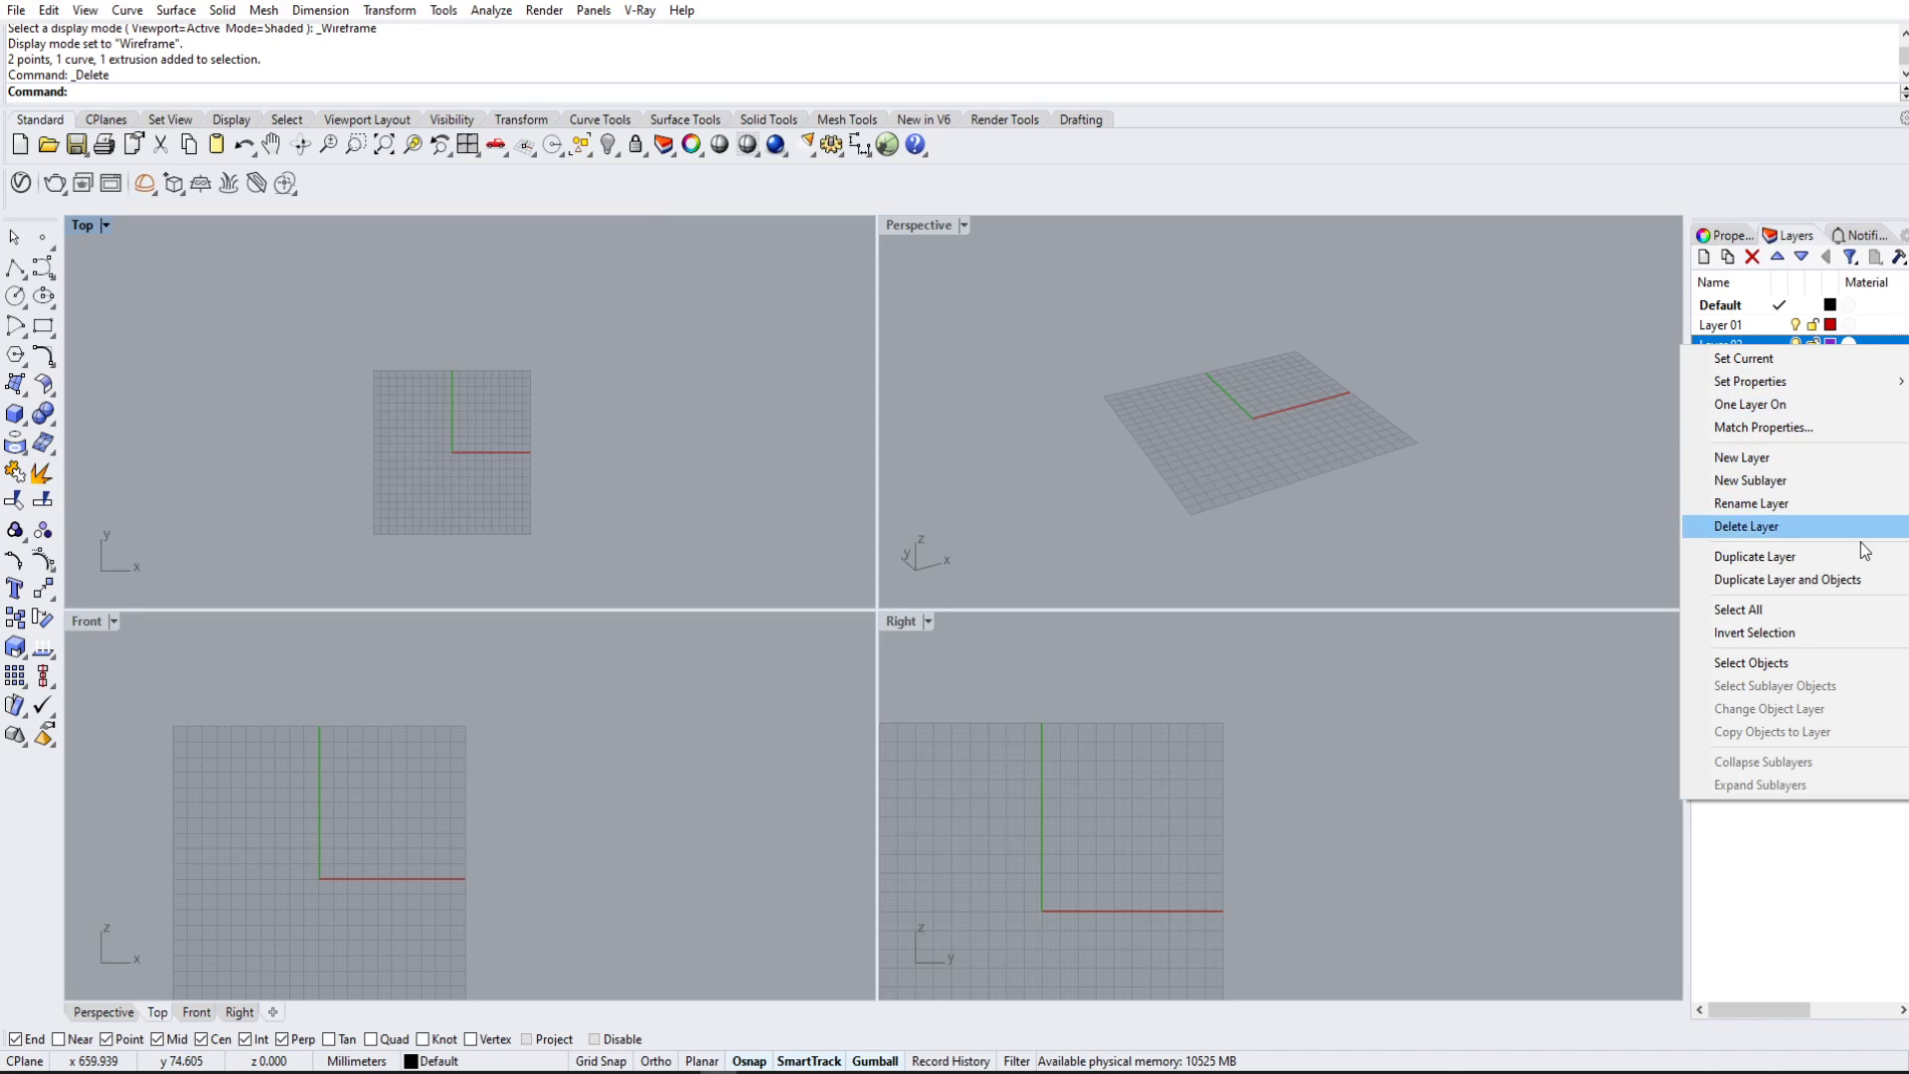
pyautogui.click(1612, 457)
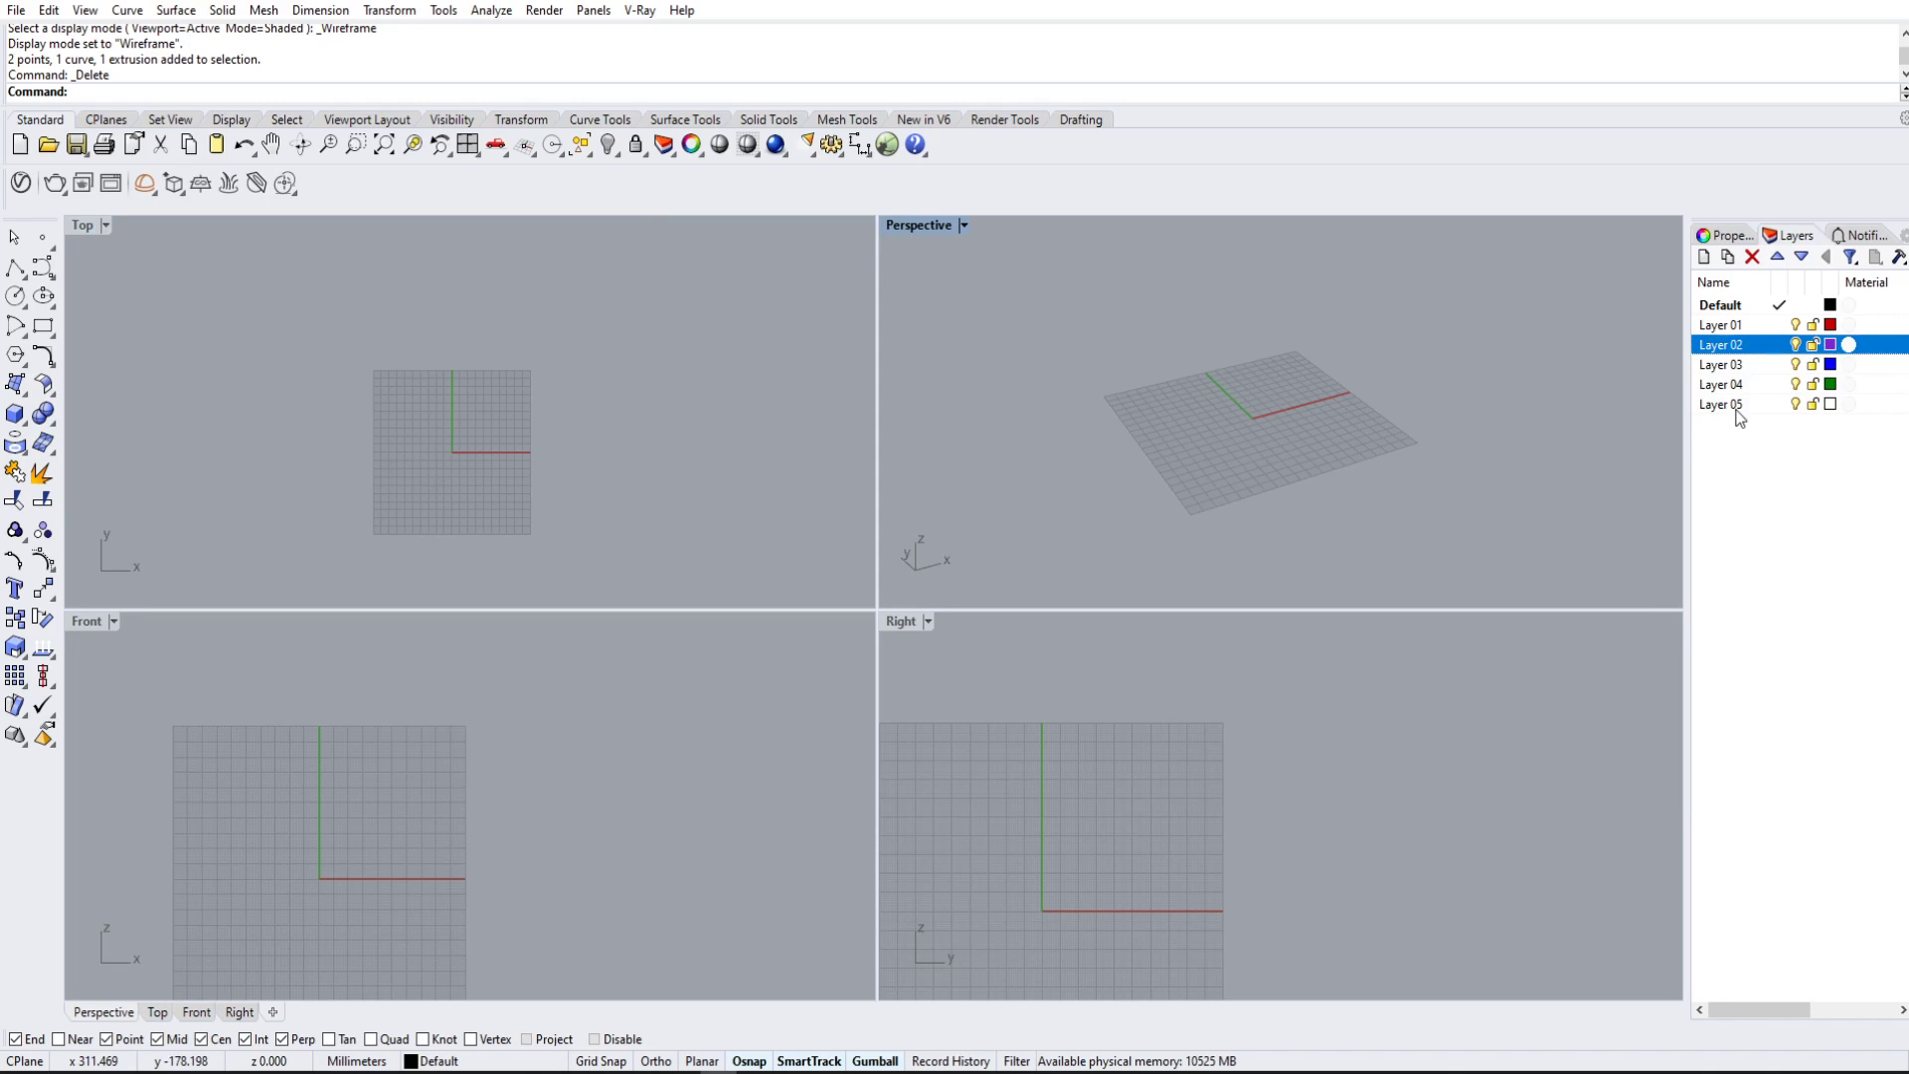
pyautogui.click(1846, 345)
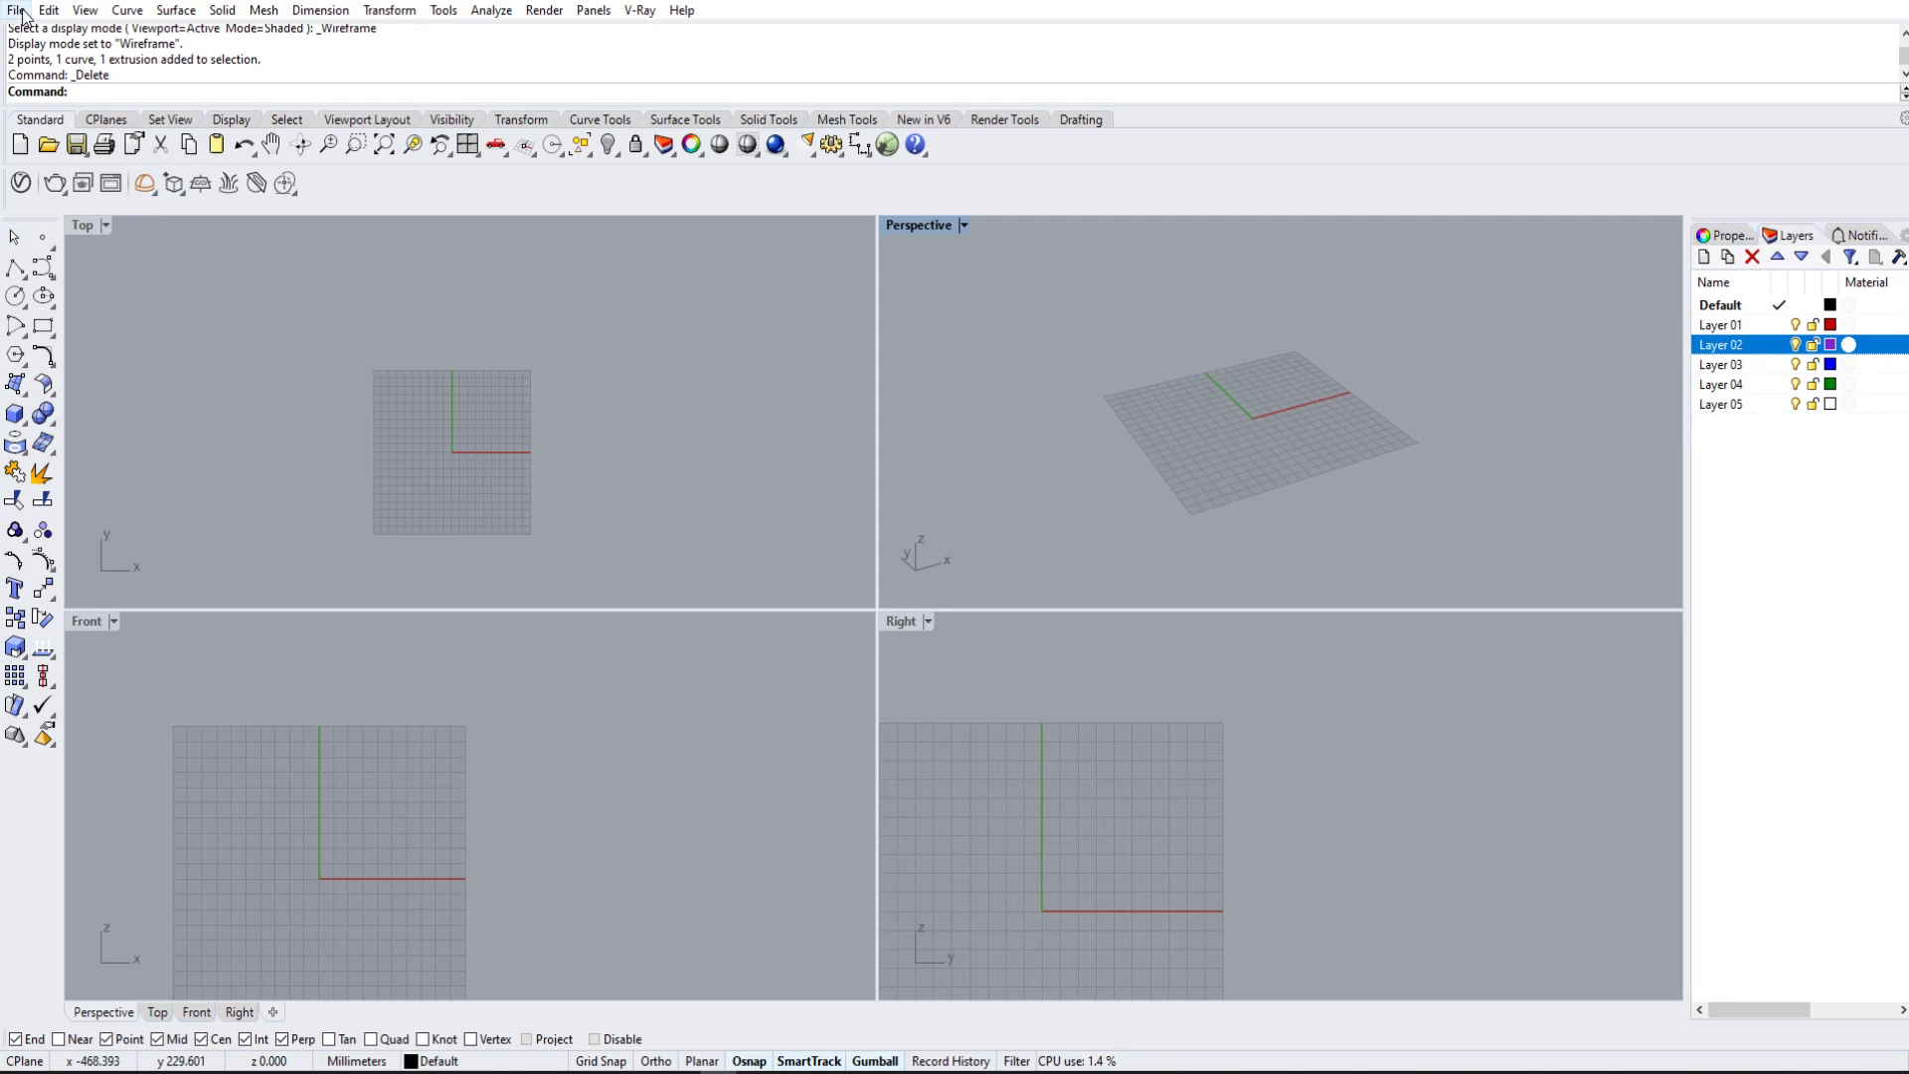
pyautogui.click(545, 355)
pyautogui.click(1108, 551)
pyautogui.click(770, 704)
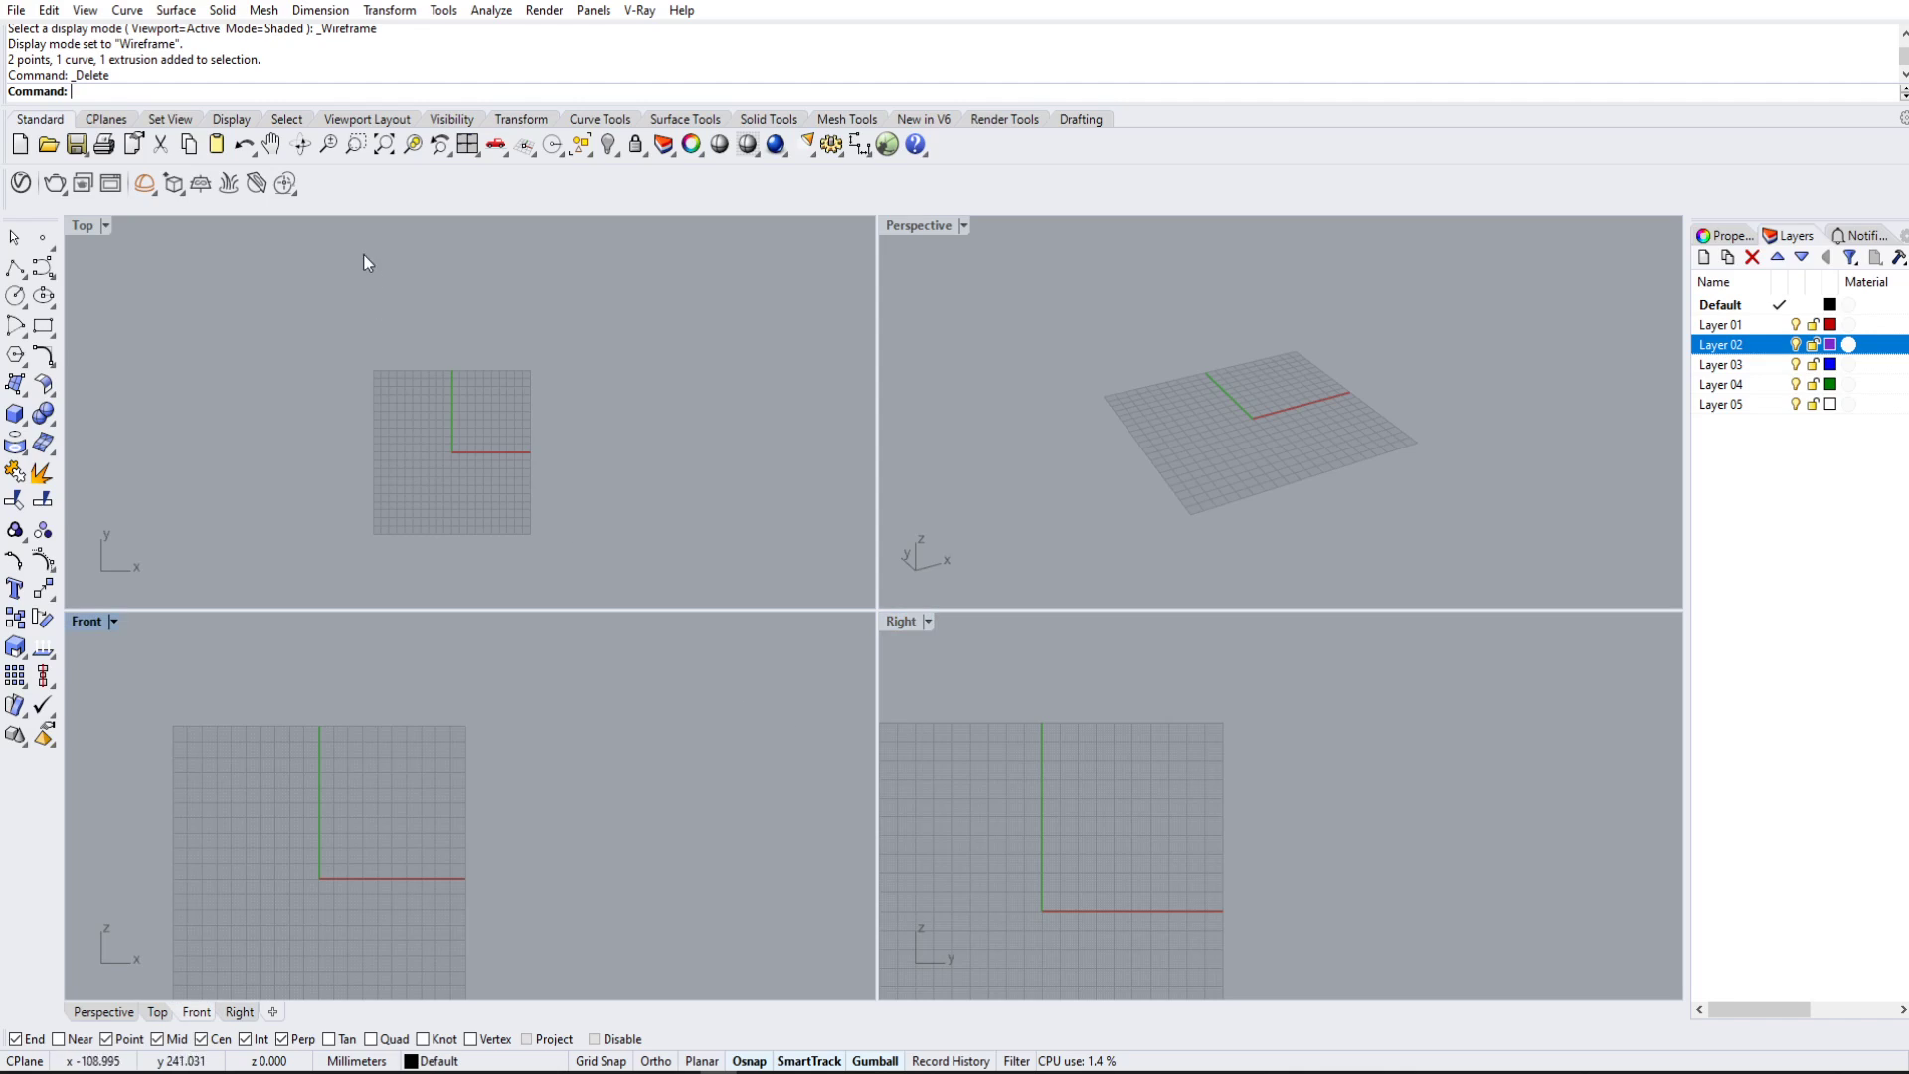
# Step: Examine the document properties, including the template, autosave and file locking settings, and close them
pyautogui.click(14, 10)
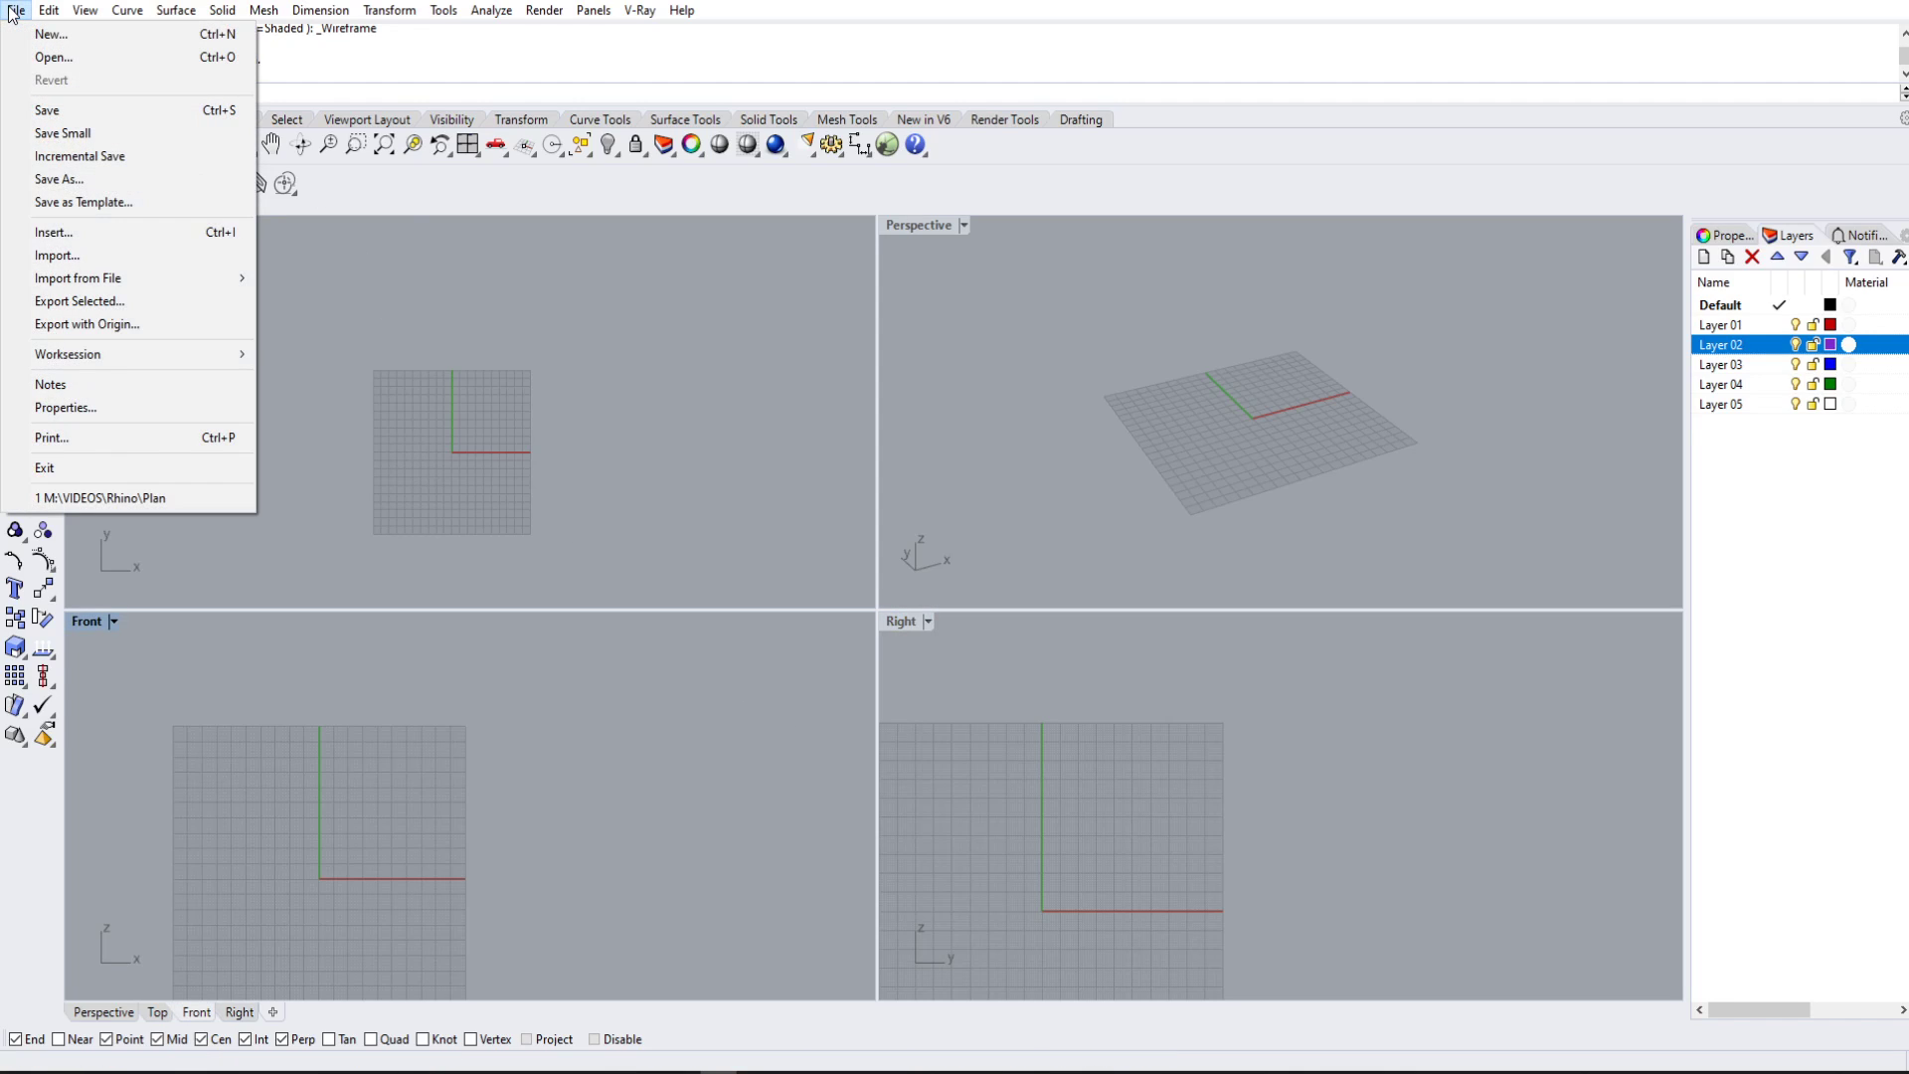
pyautogui.click(146, 410)
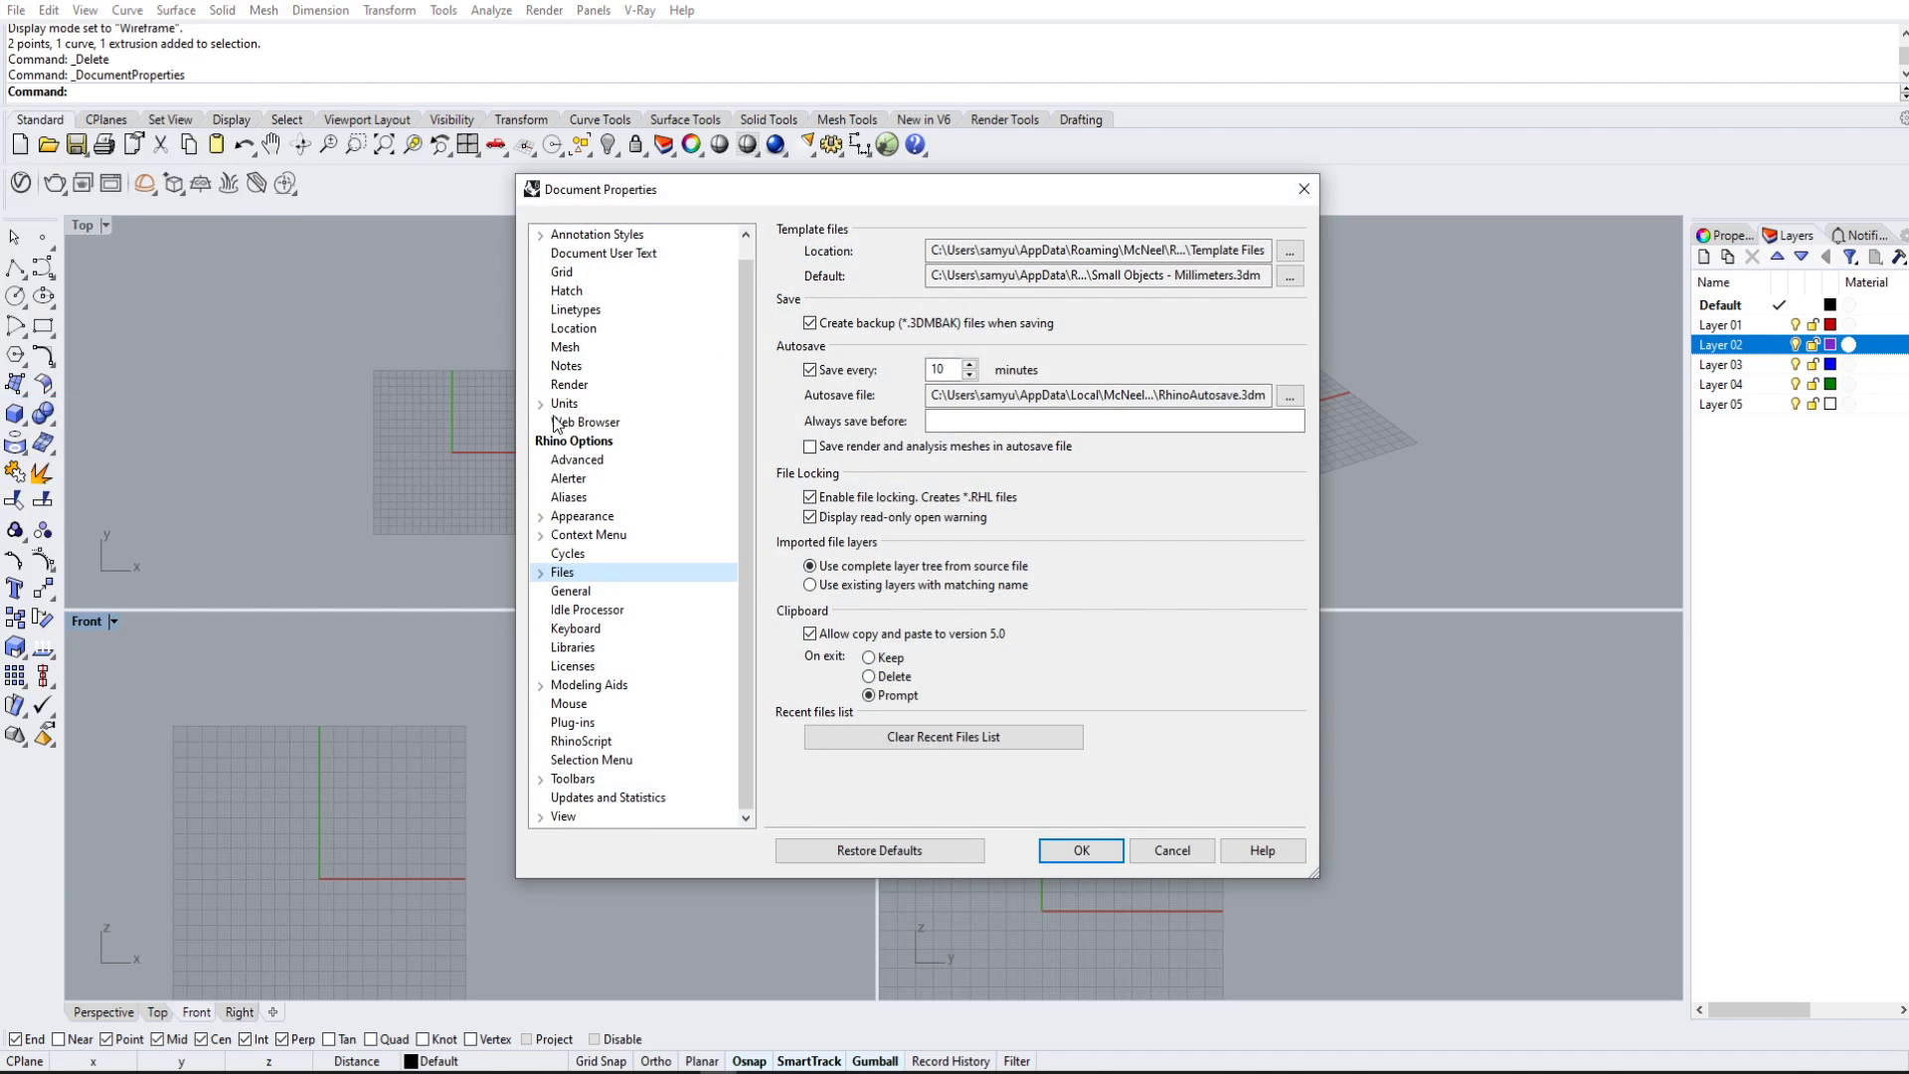
pyautogui.scroll(1, 557, 424)
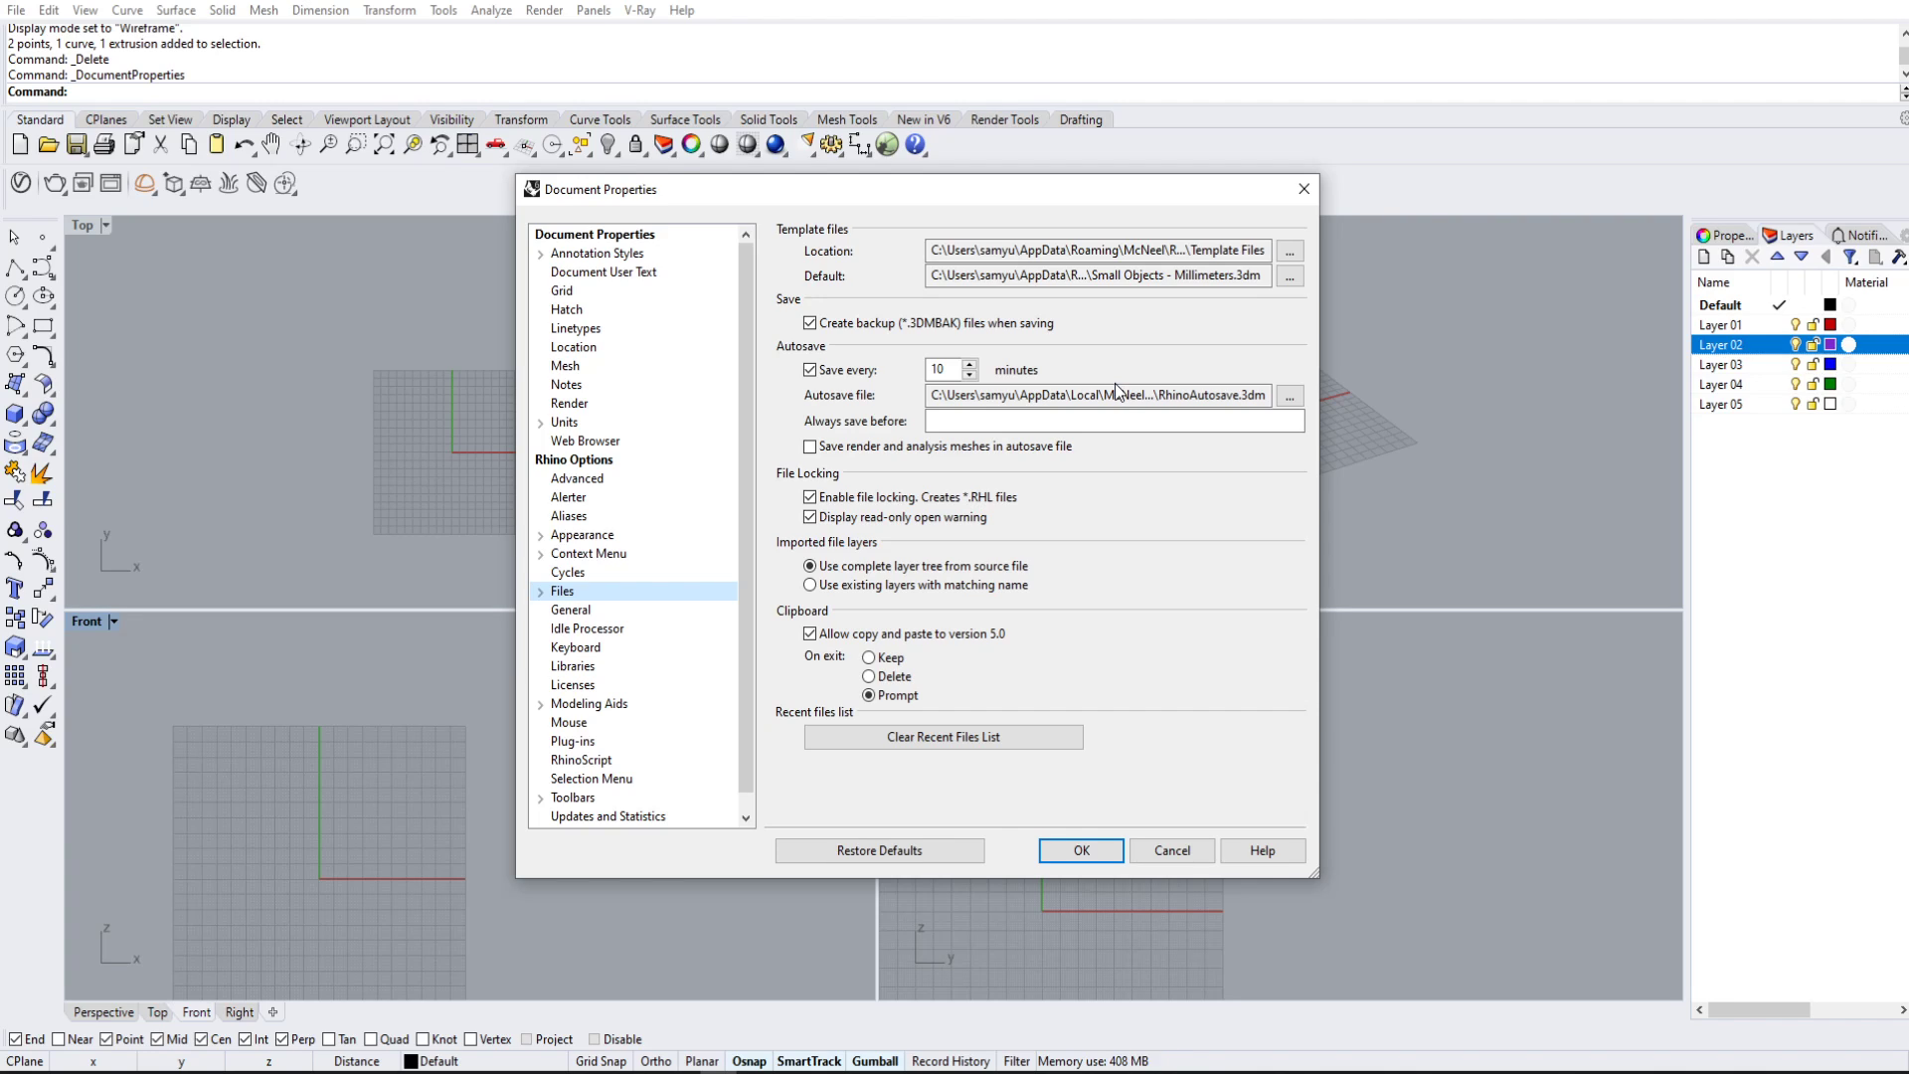
pyautogui.click(1118, 848)
# Step: Turn on the selection filter for choosing which object types can be selected
pyautogui.click(48, 10)
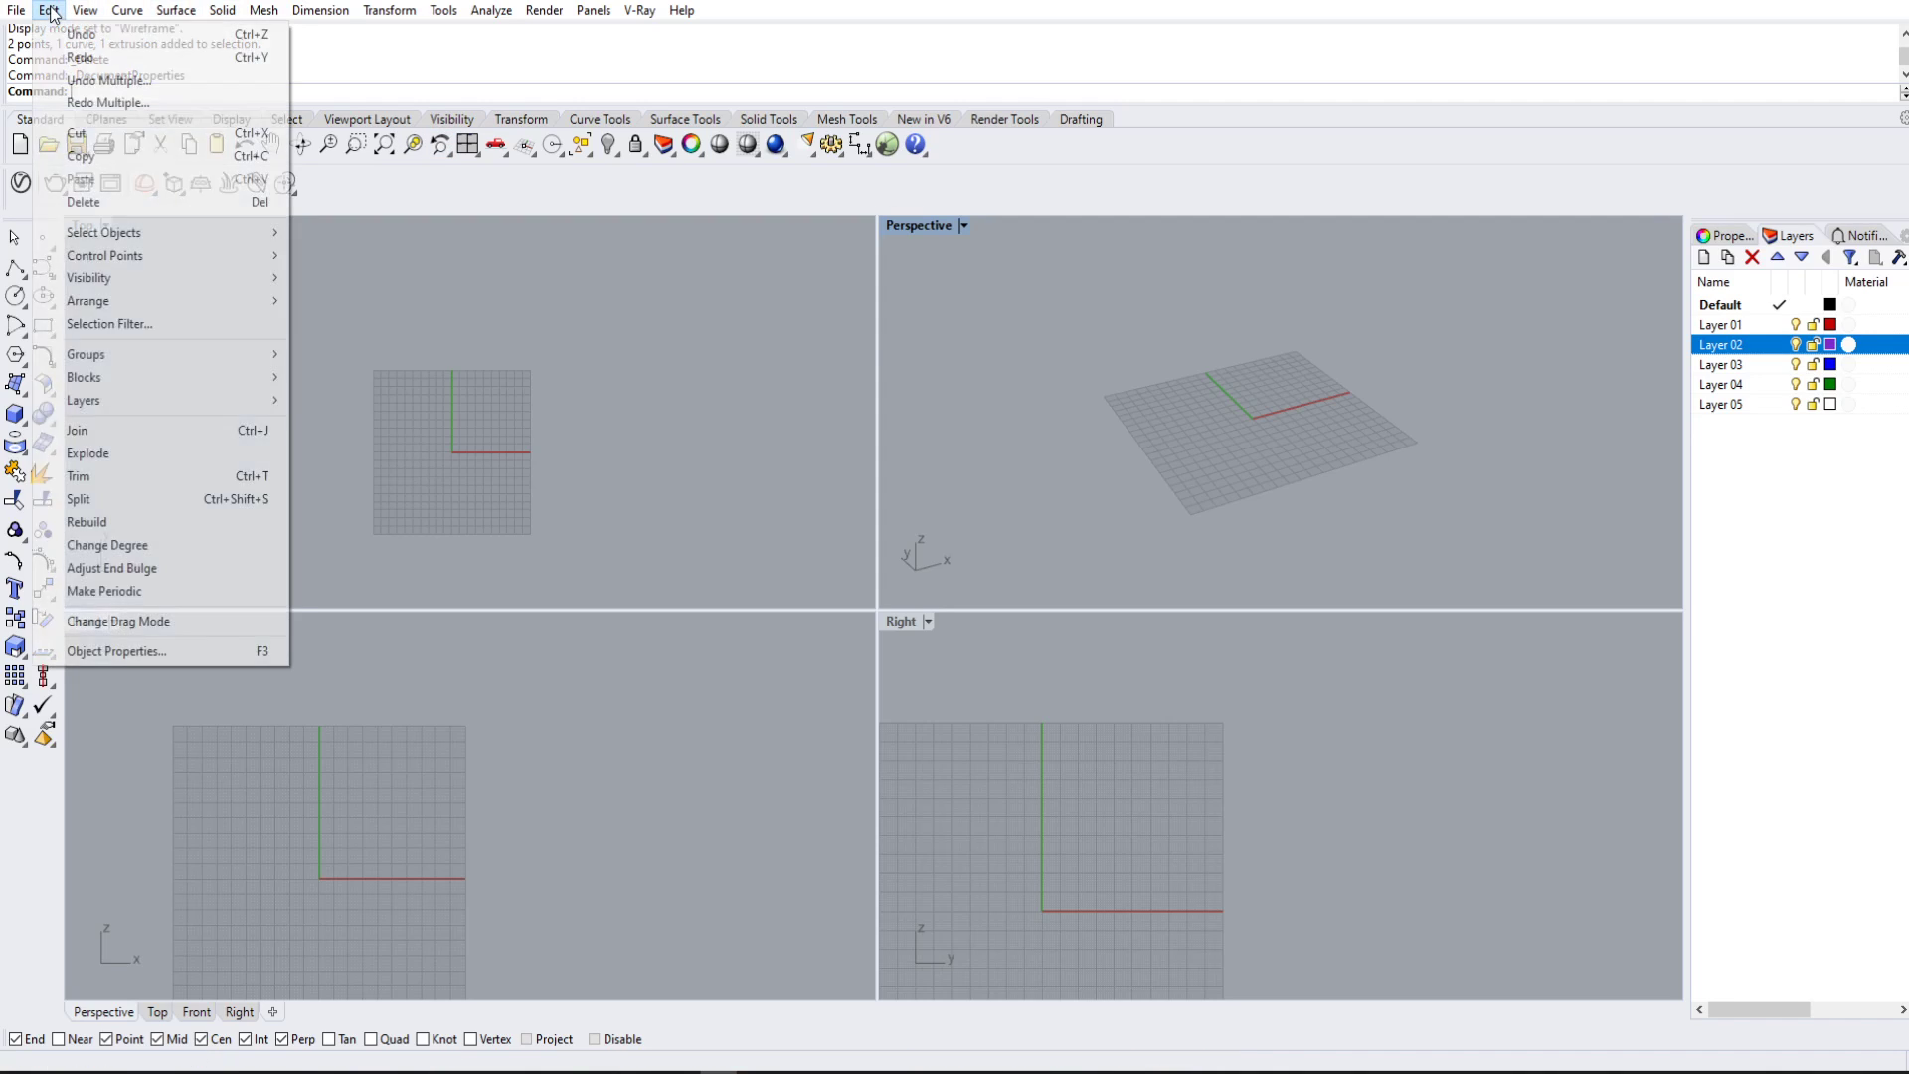
pyautogui.click(188, 324)
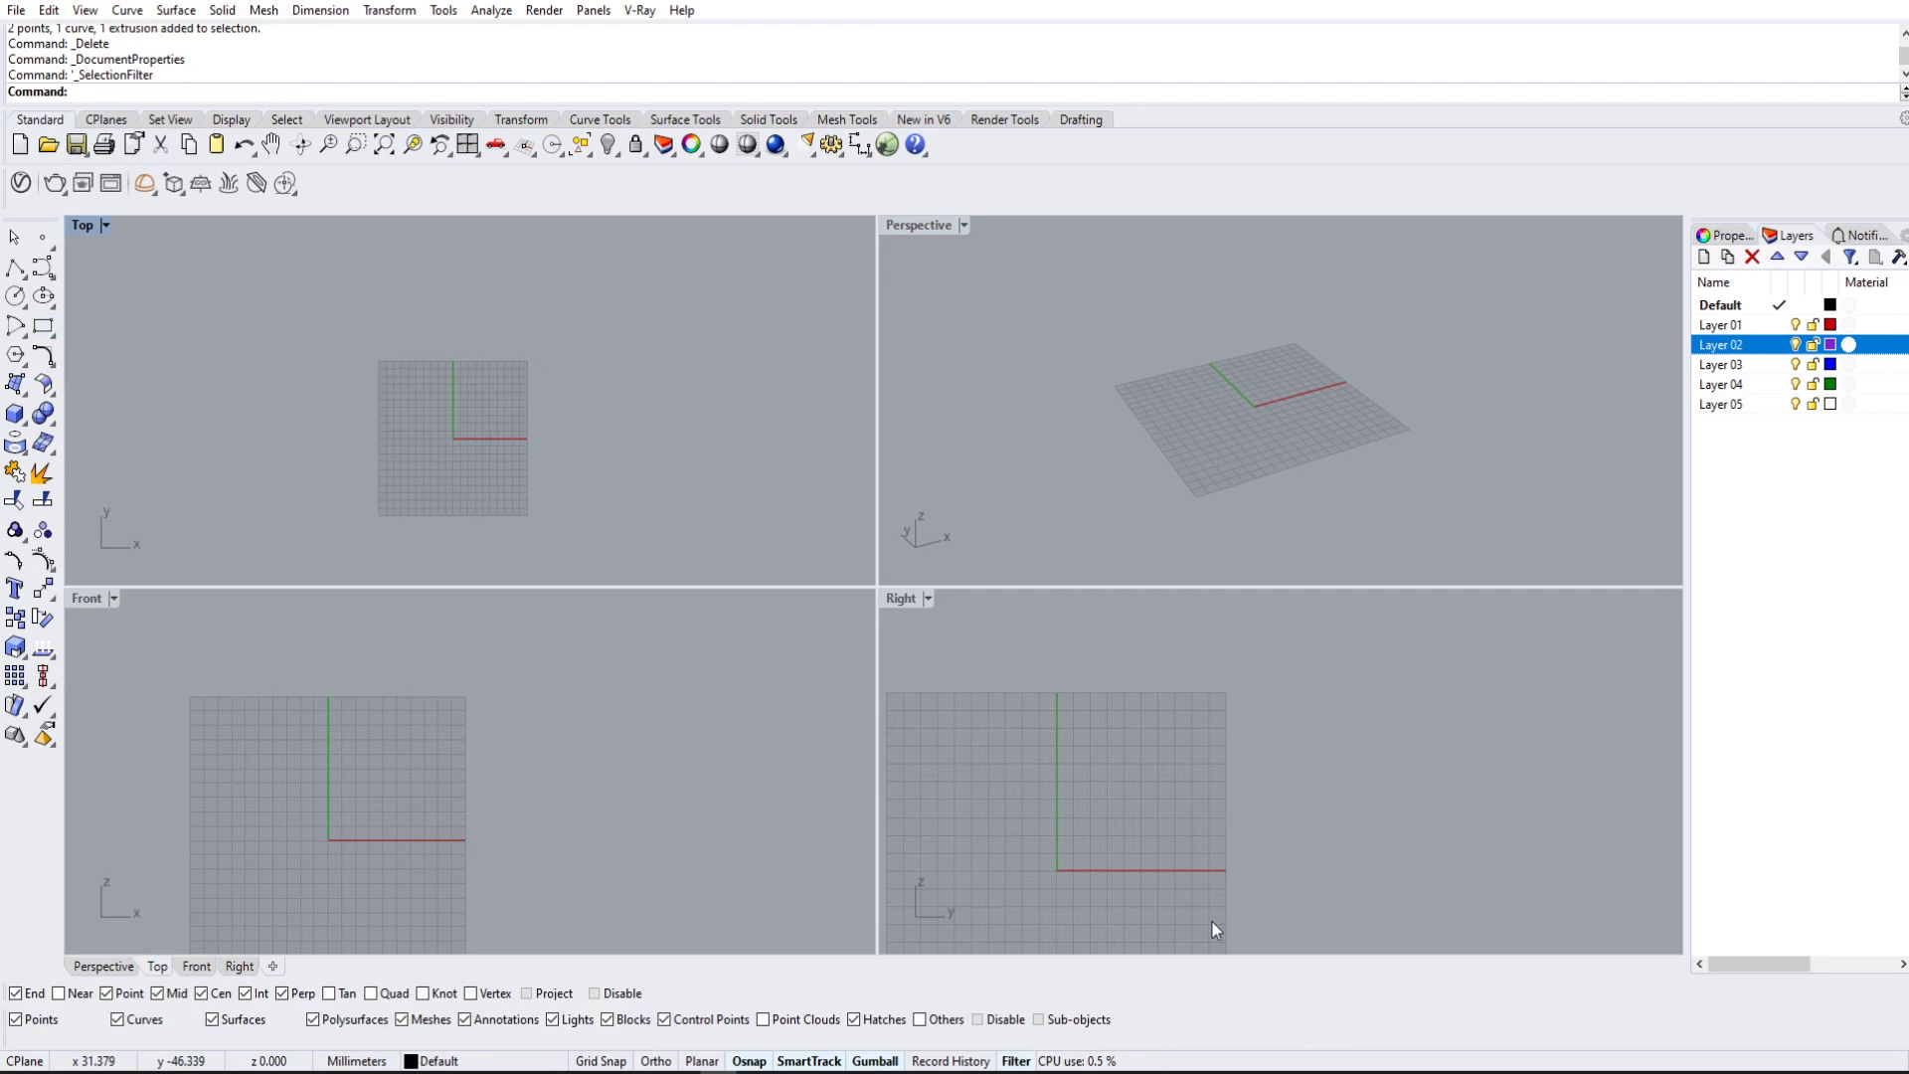
pyautogui.click(1279, 487)
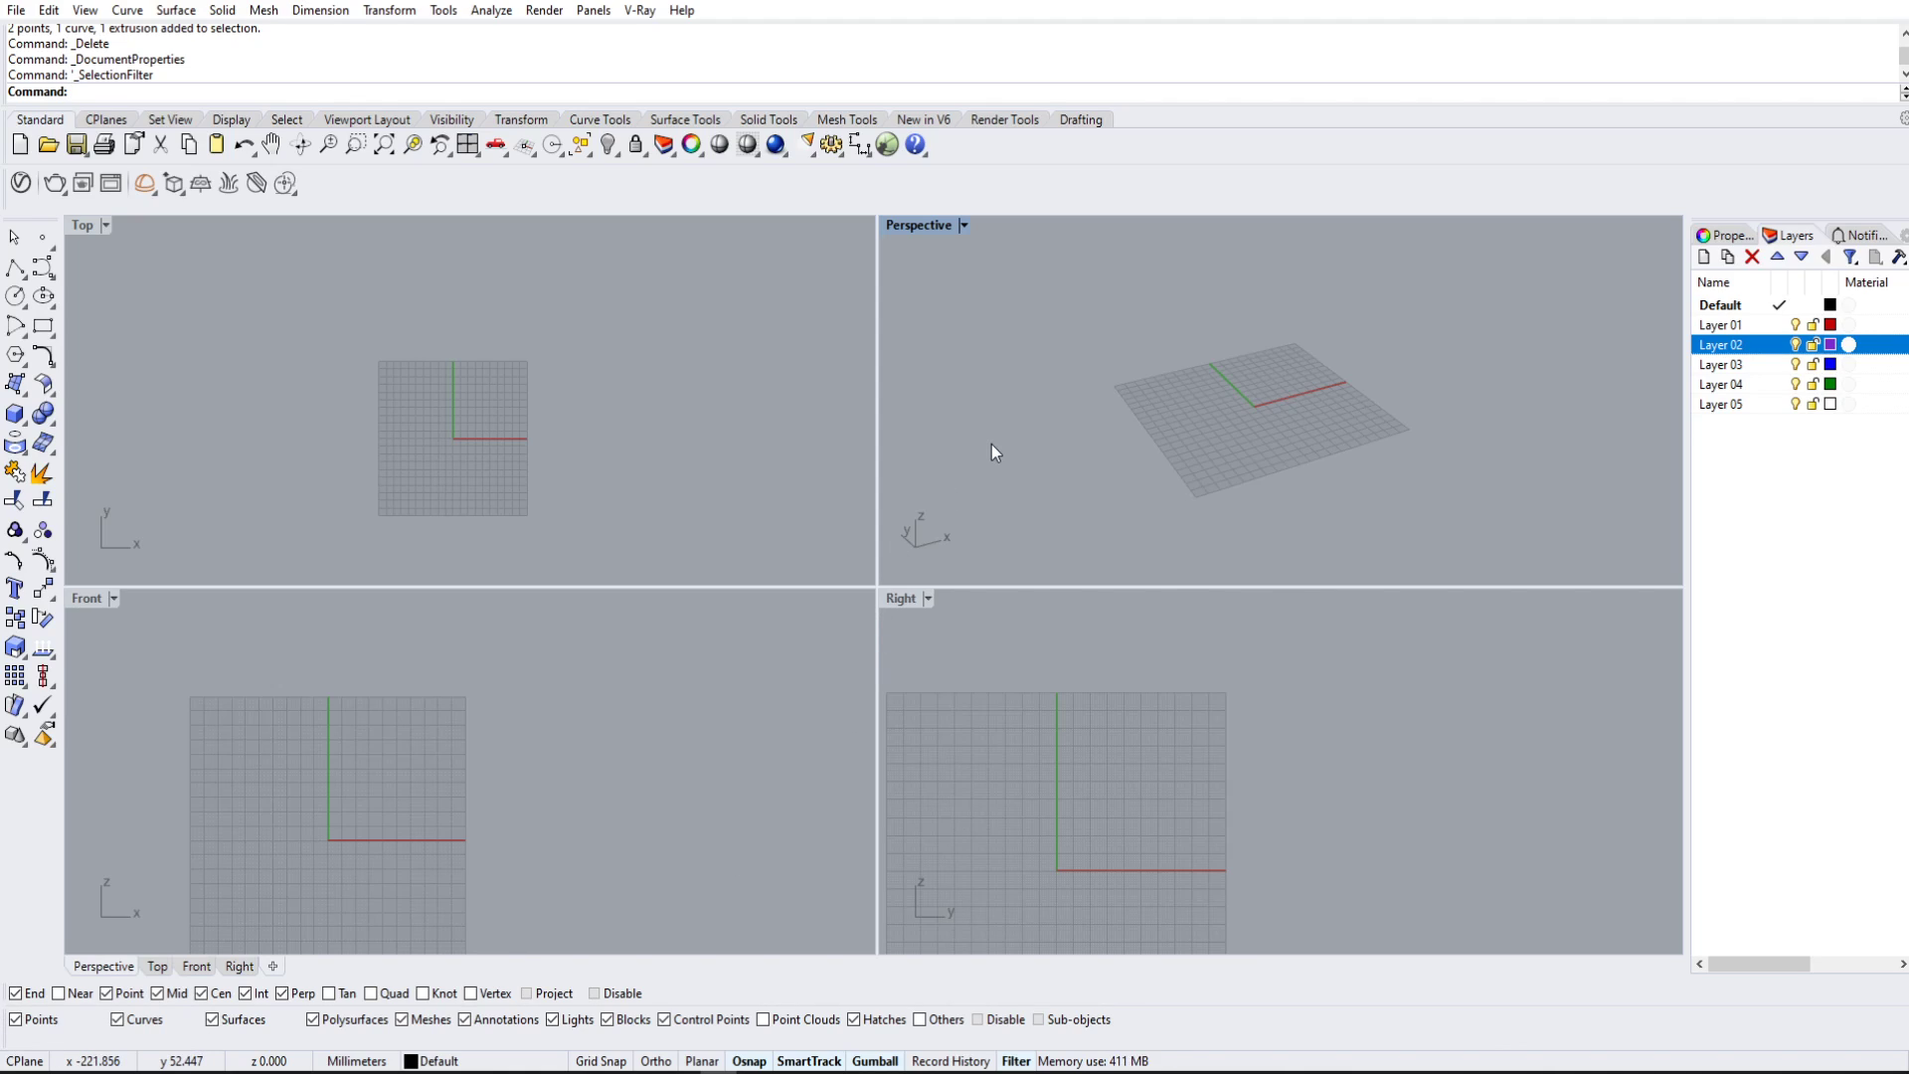
pyautogui.click(635, 364)
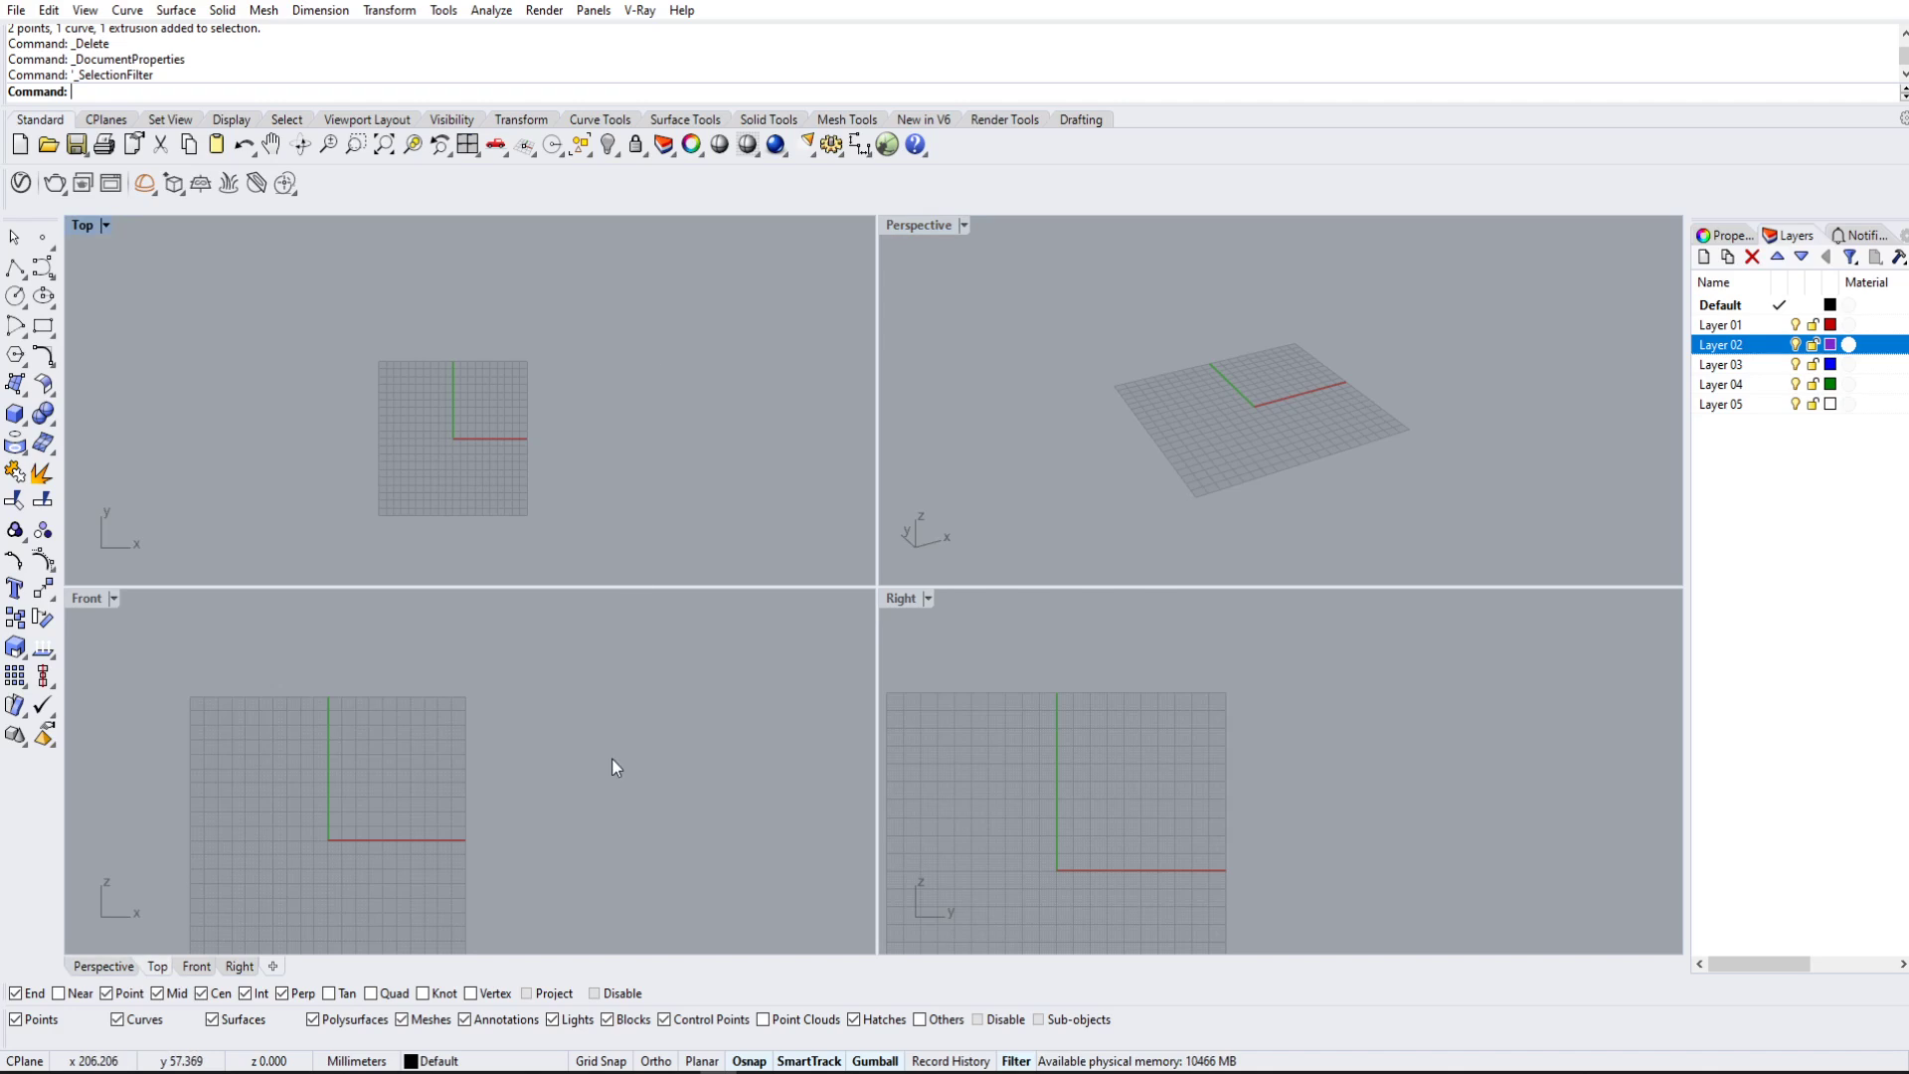
pyautogui.click(611, 758)
pyautogui.click(1020, 431)
pyautogui.click(689, 724)
pyautogui.click(1017, 426)
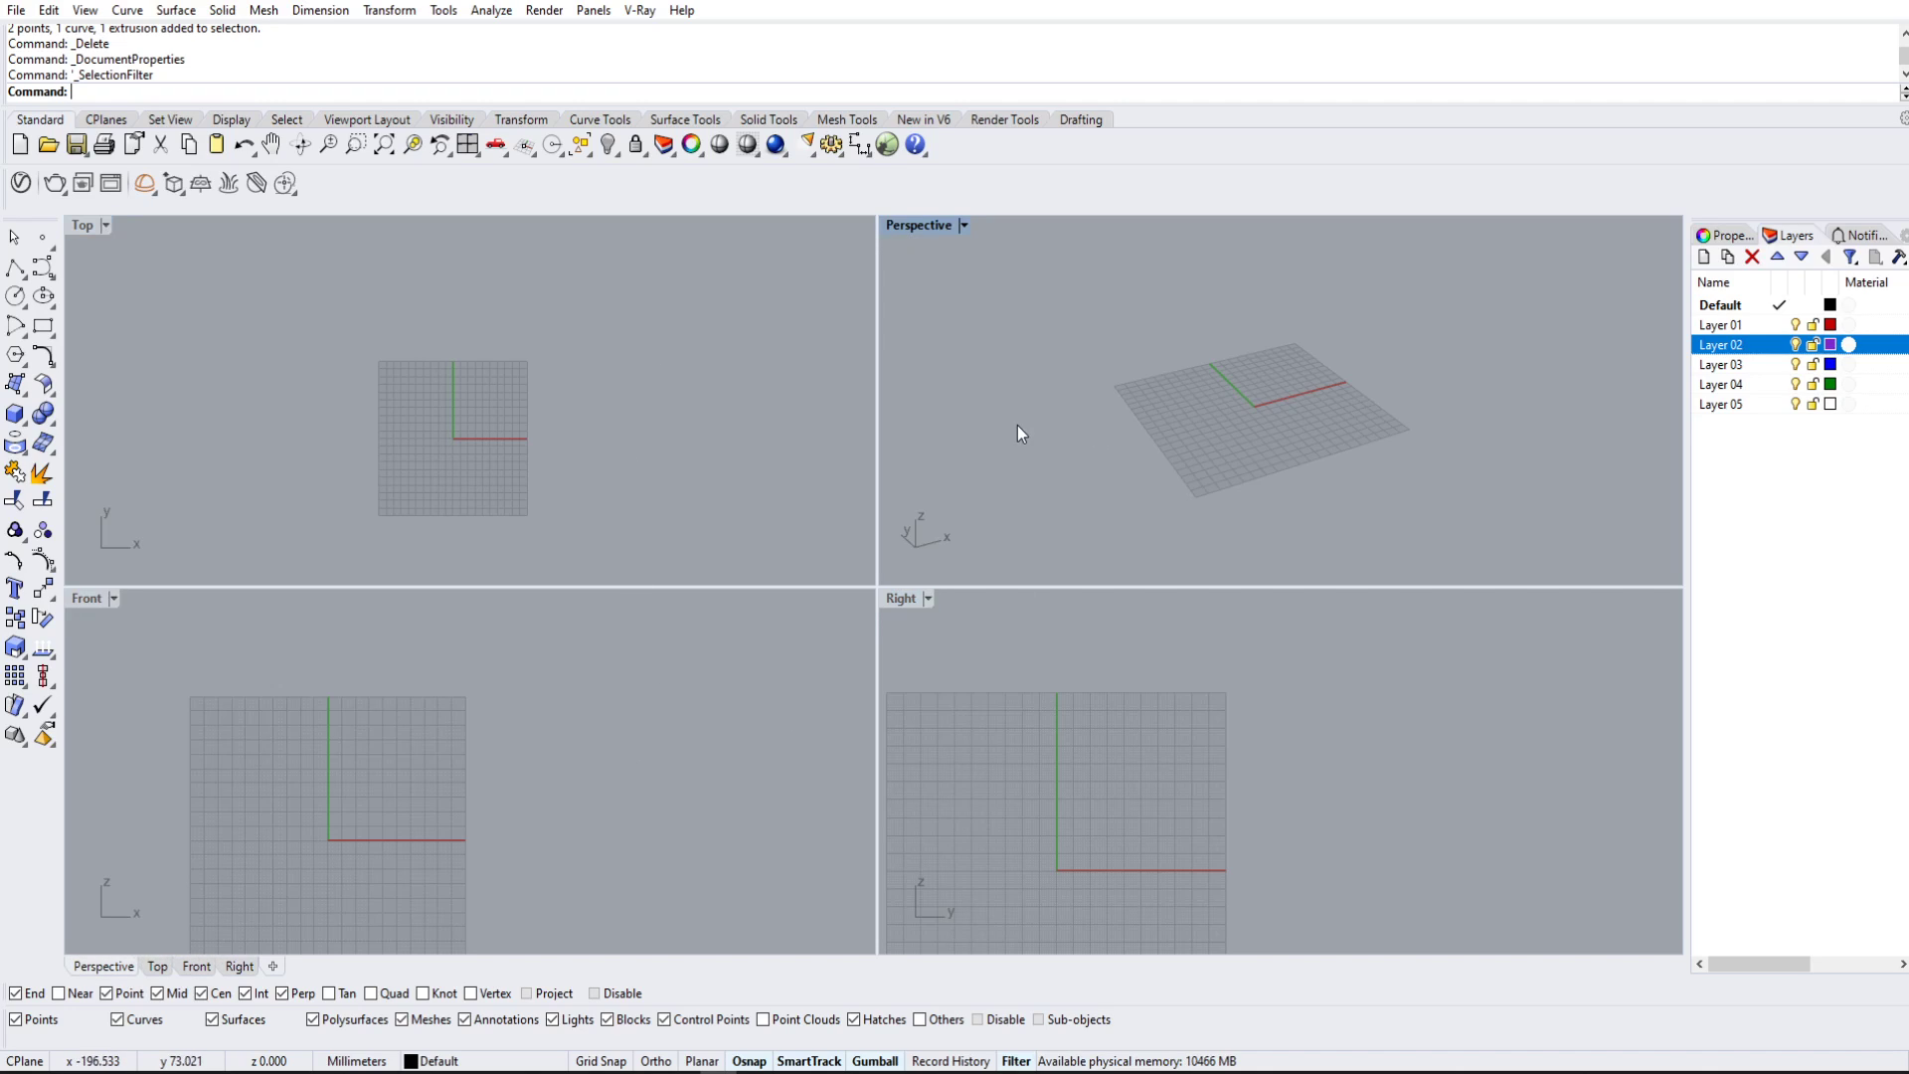
pyautogui.click(760, 706)
pyautogui.click(955, 637)
pyautogui.click(1078, 417)
pyautogui.click(630, 420)
pyautogui.click(756, 677)
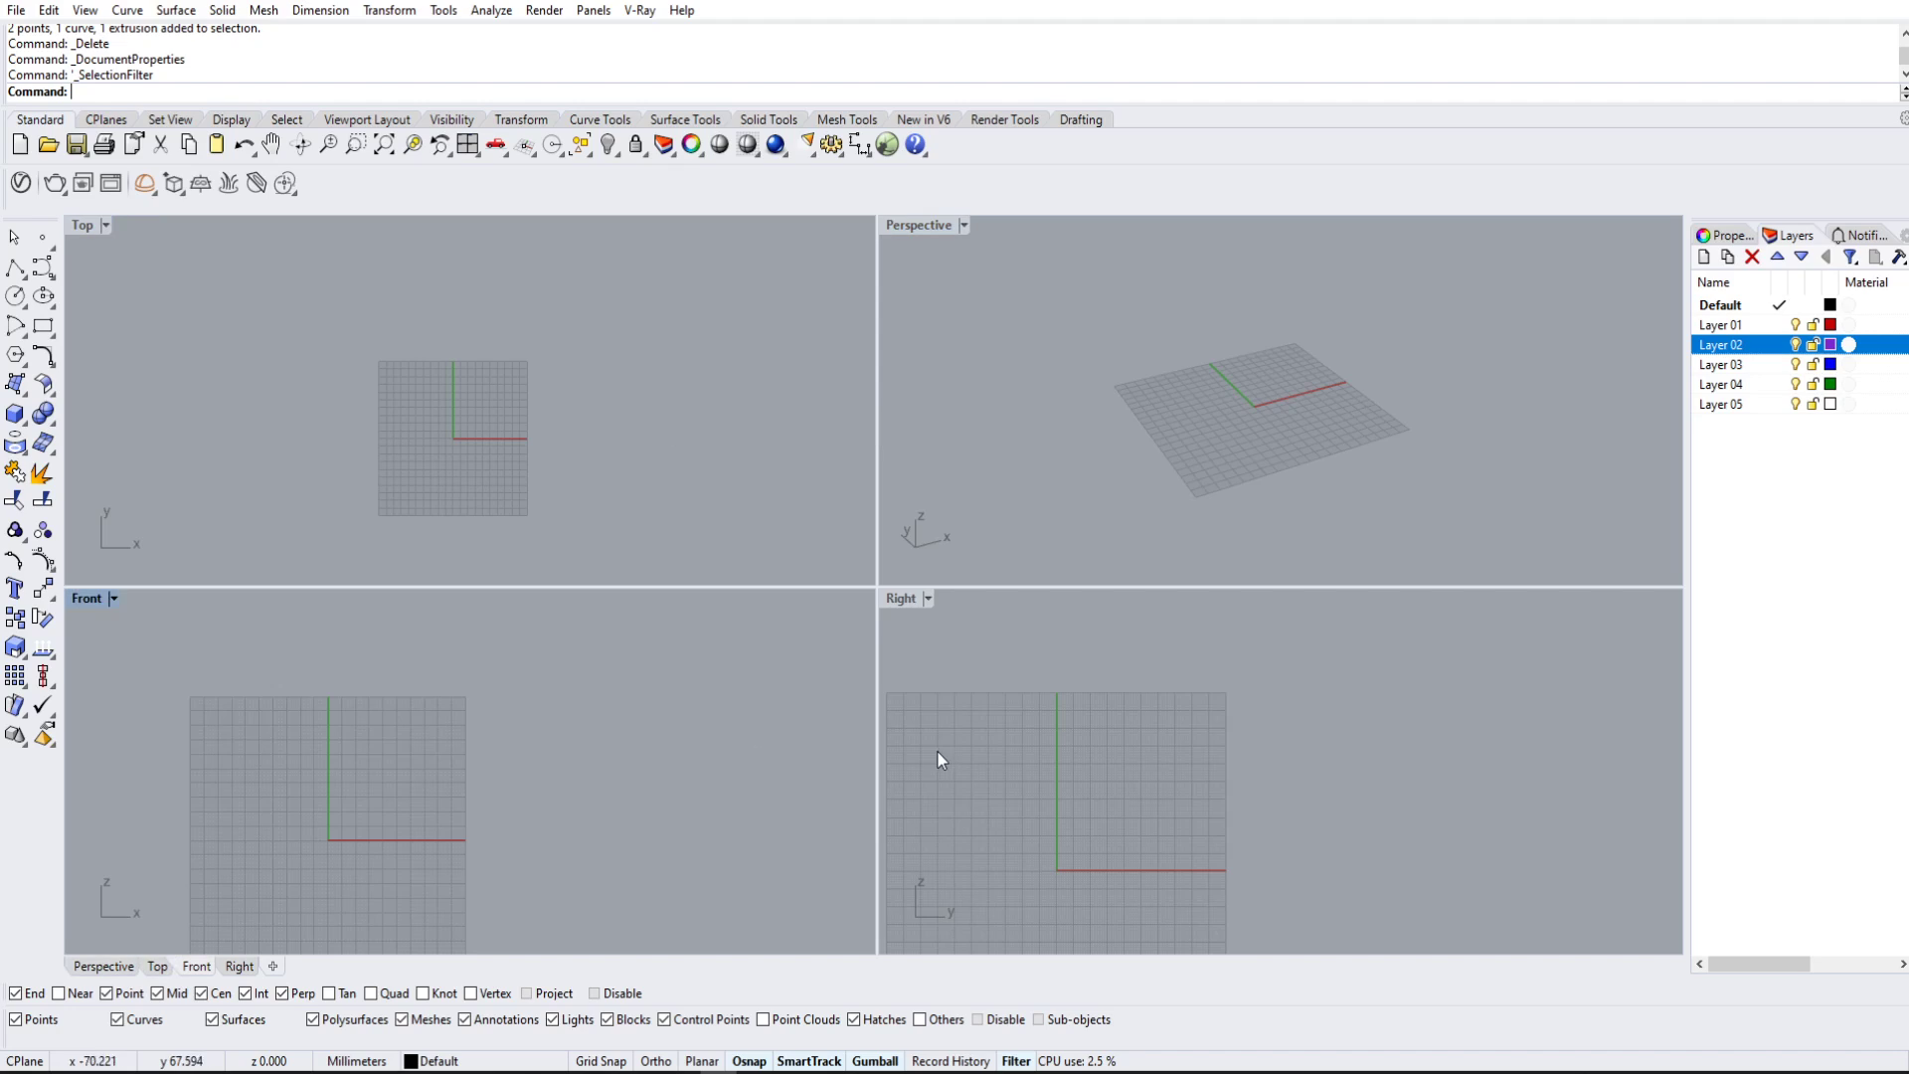
pyautogui.click(1139, 378)
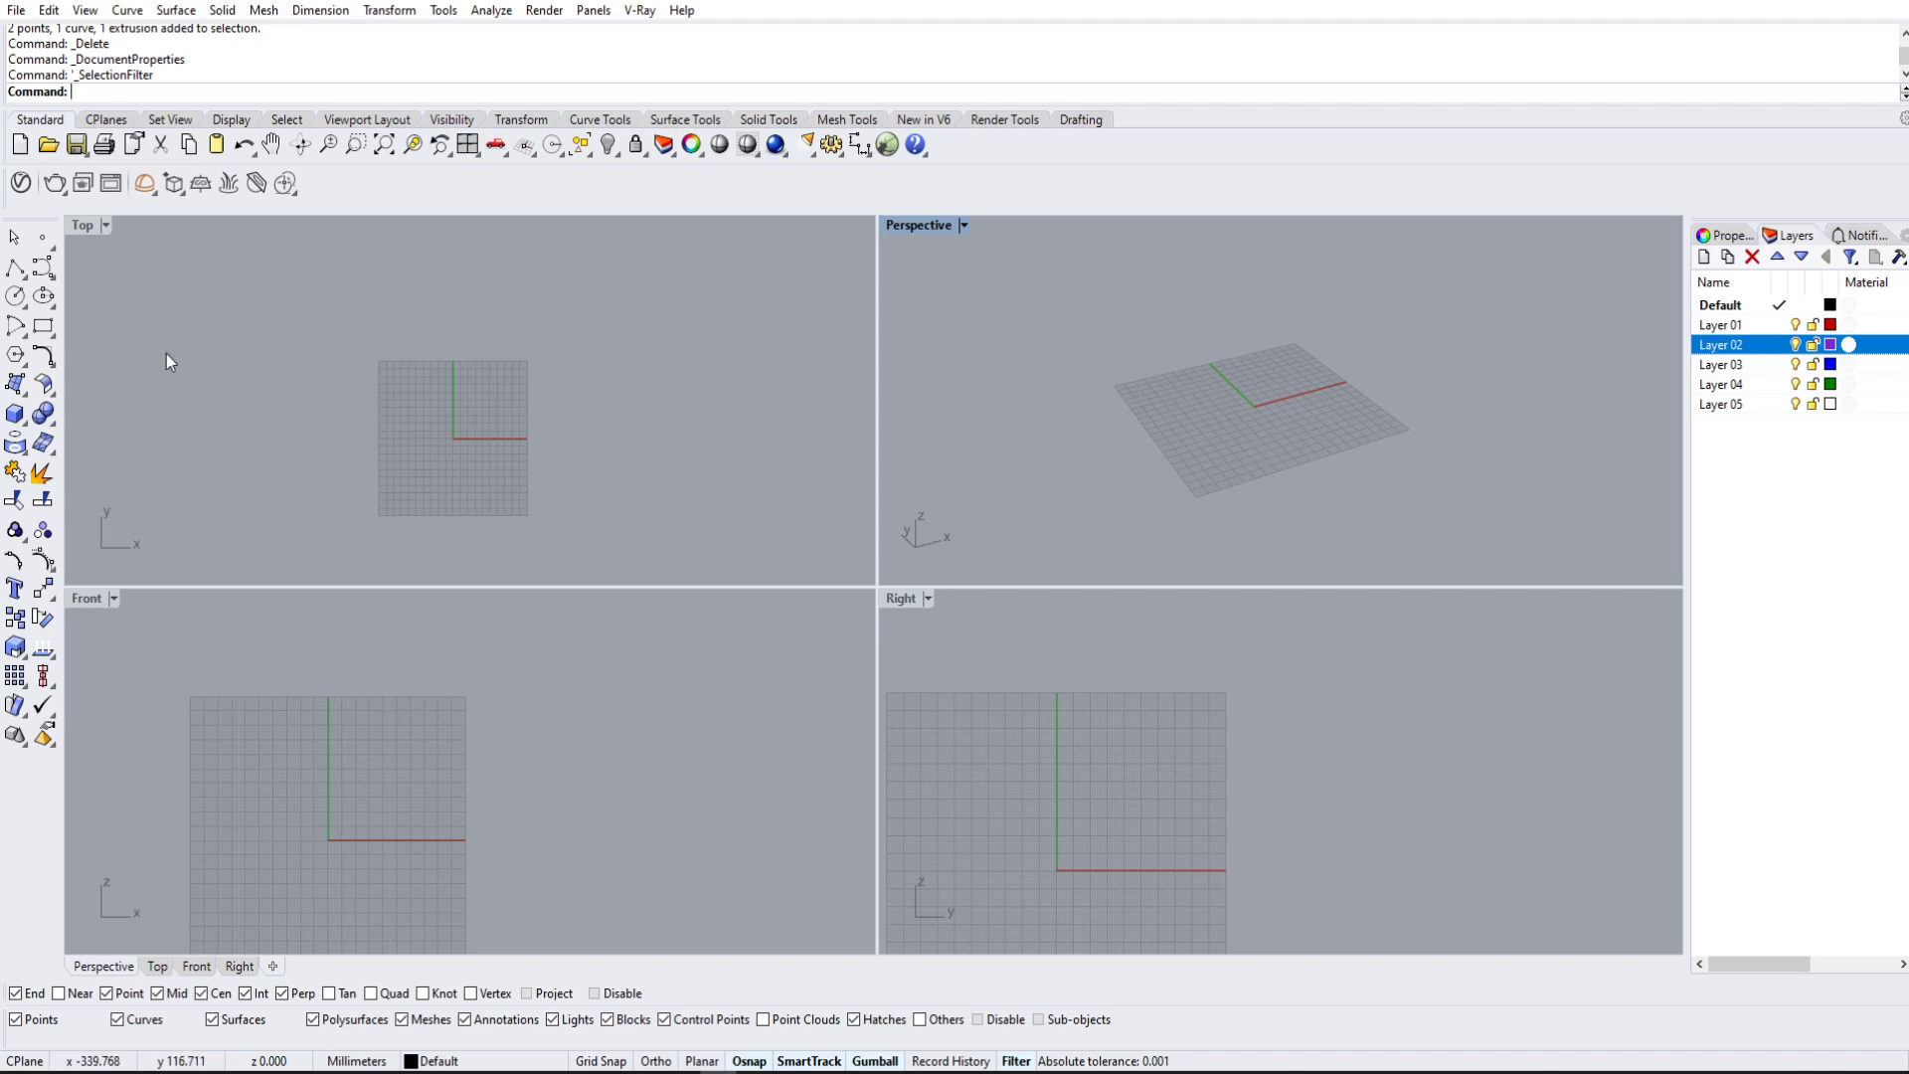
# Step: Draw a low box in the Perspective view from near the origin to a base corner at about X 408, Y 184 mm
pyautogui.click(14, 416)
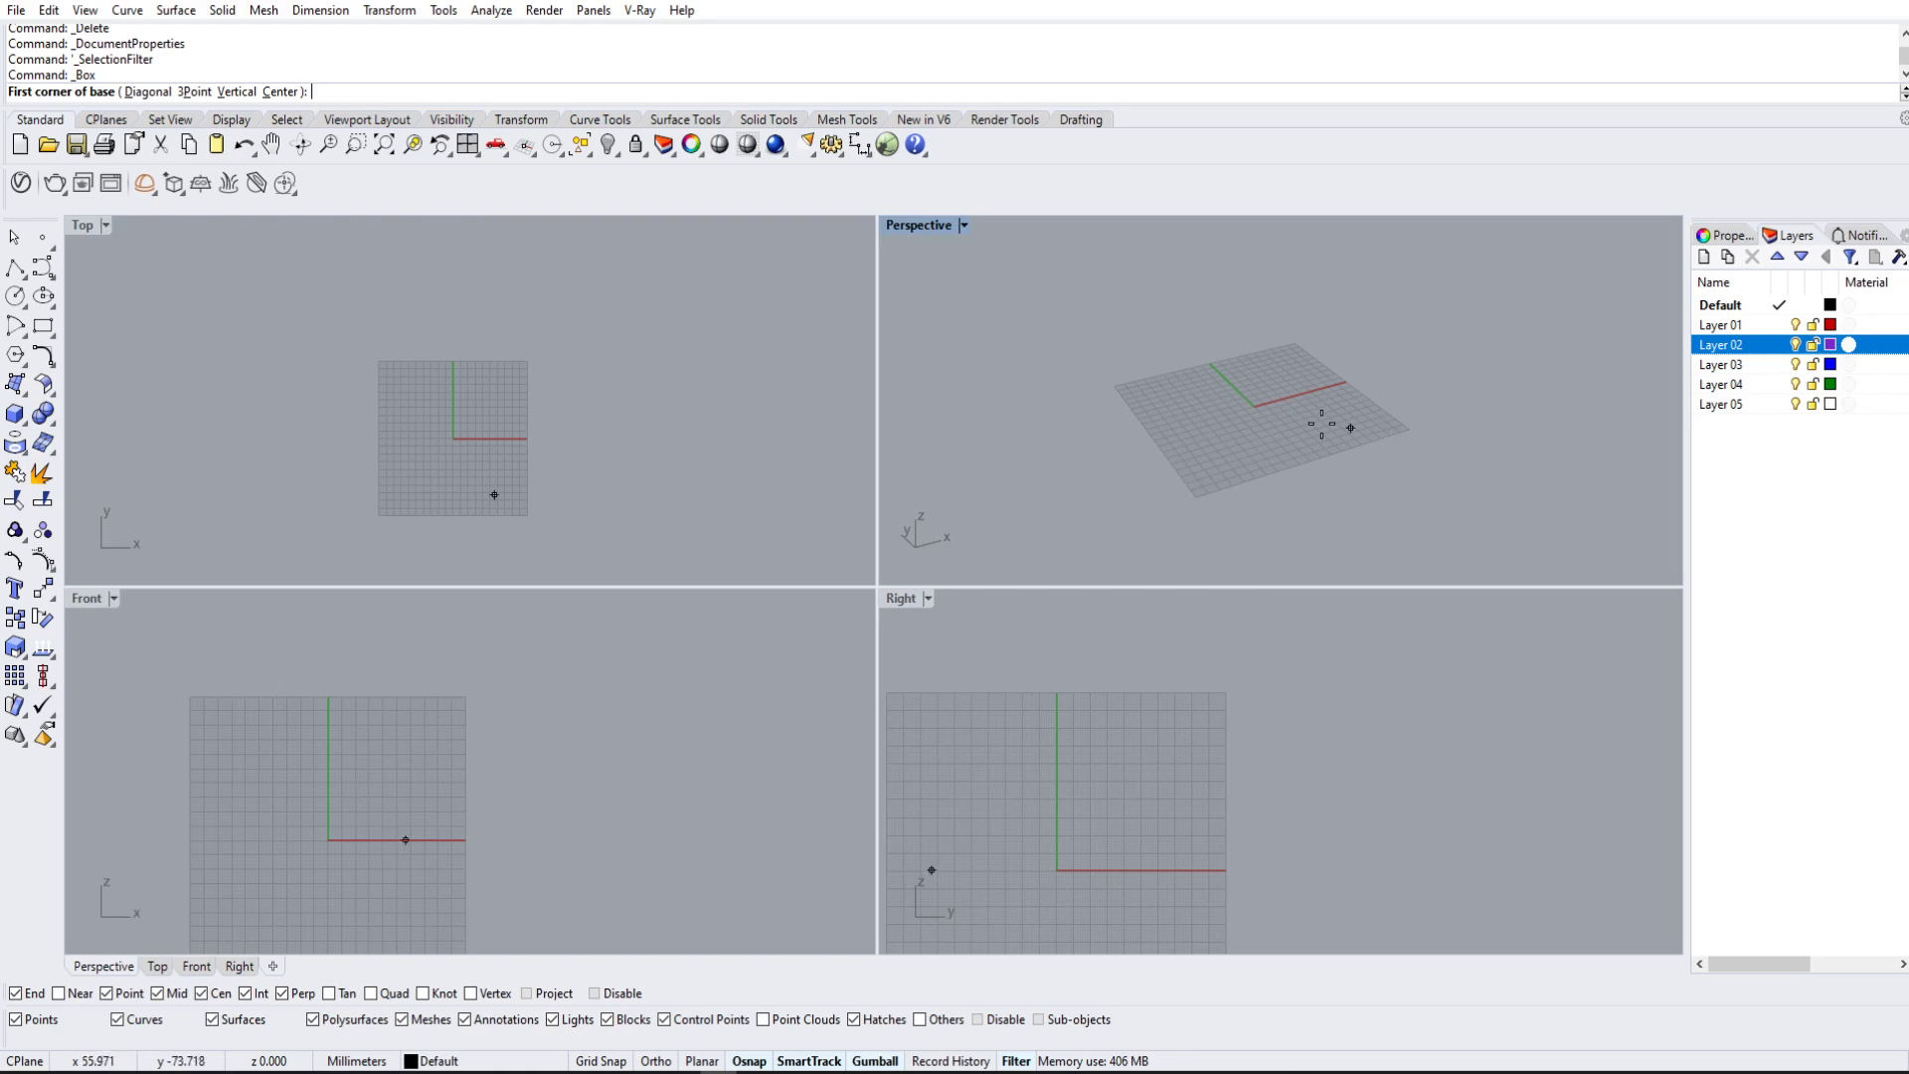
pyautogui.click(1261, 391)
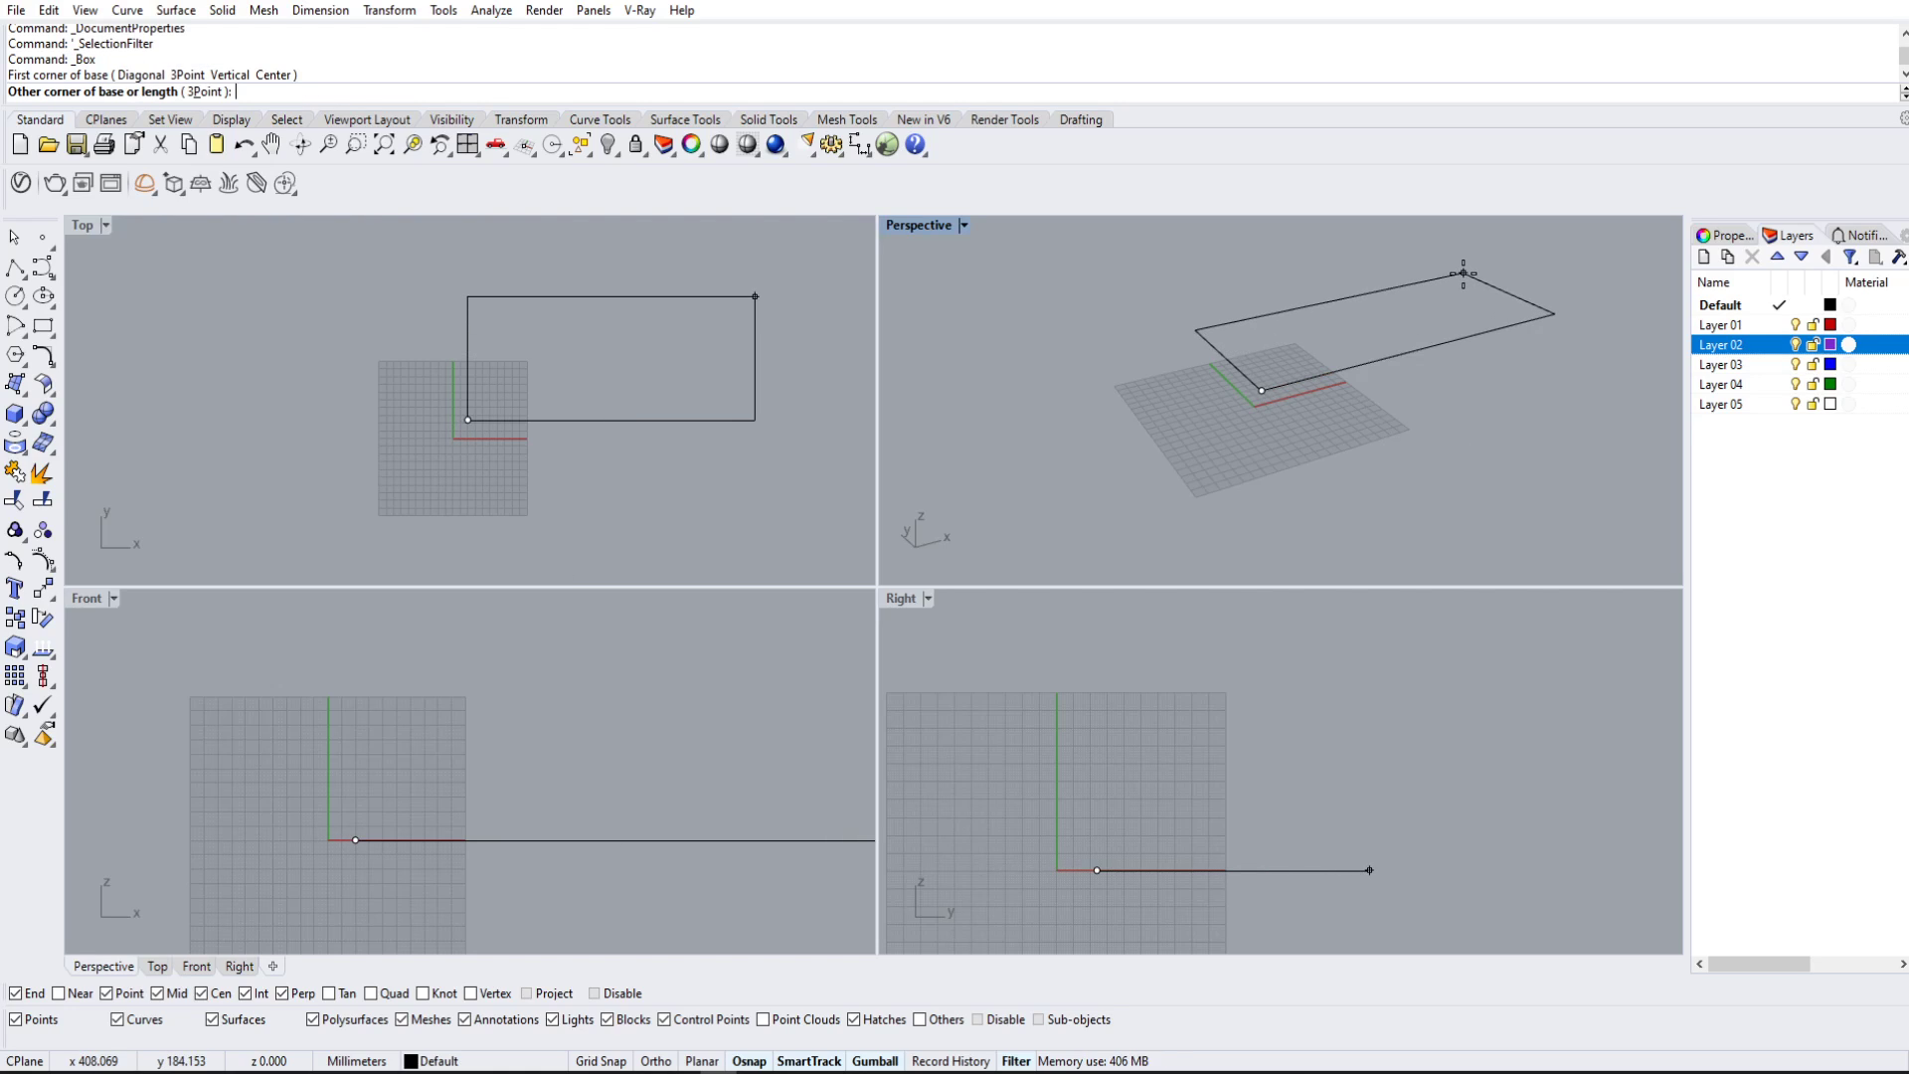
pyautogui.click(1464, 275)
pyautogui.click(1464, 245)
pyautogui.moveTo(1523, 398); pyautogui.dragTo(935, 423, button='right')
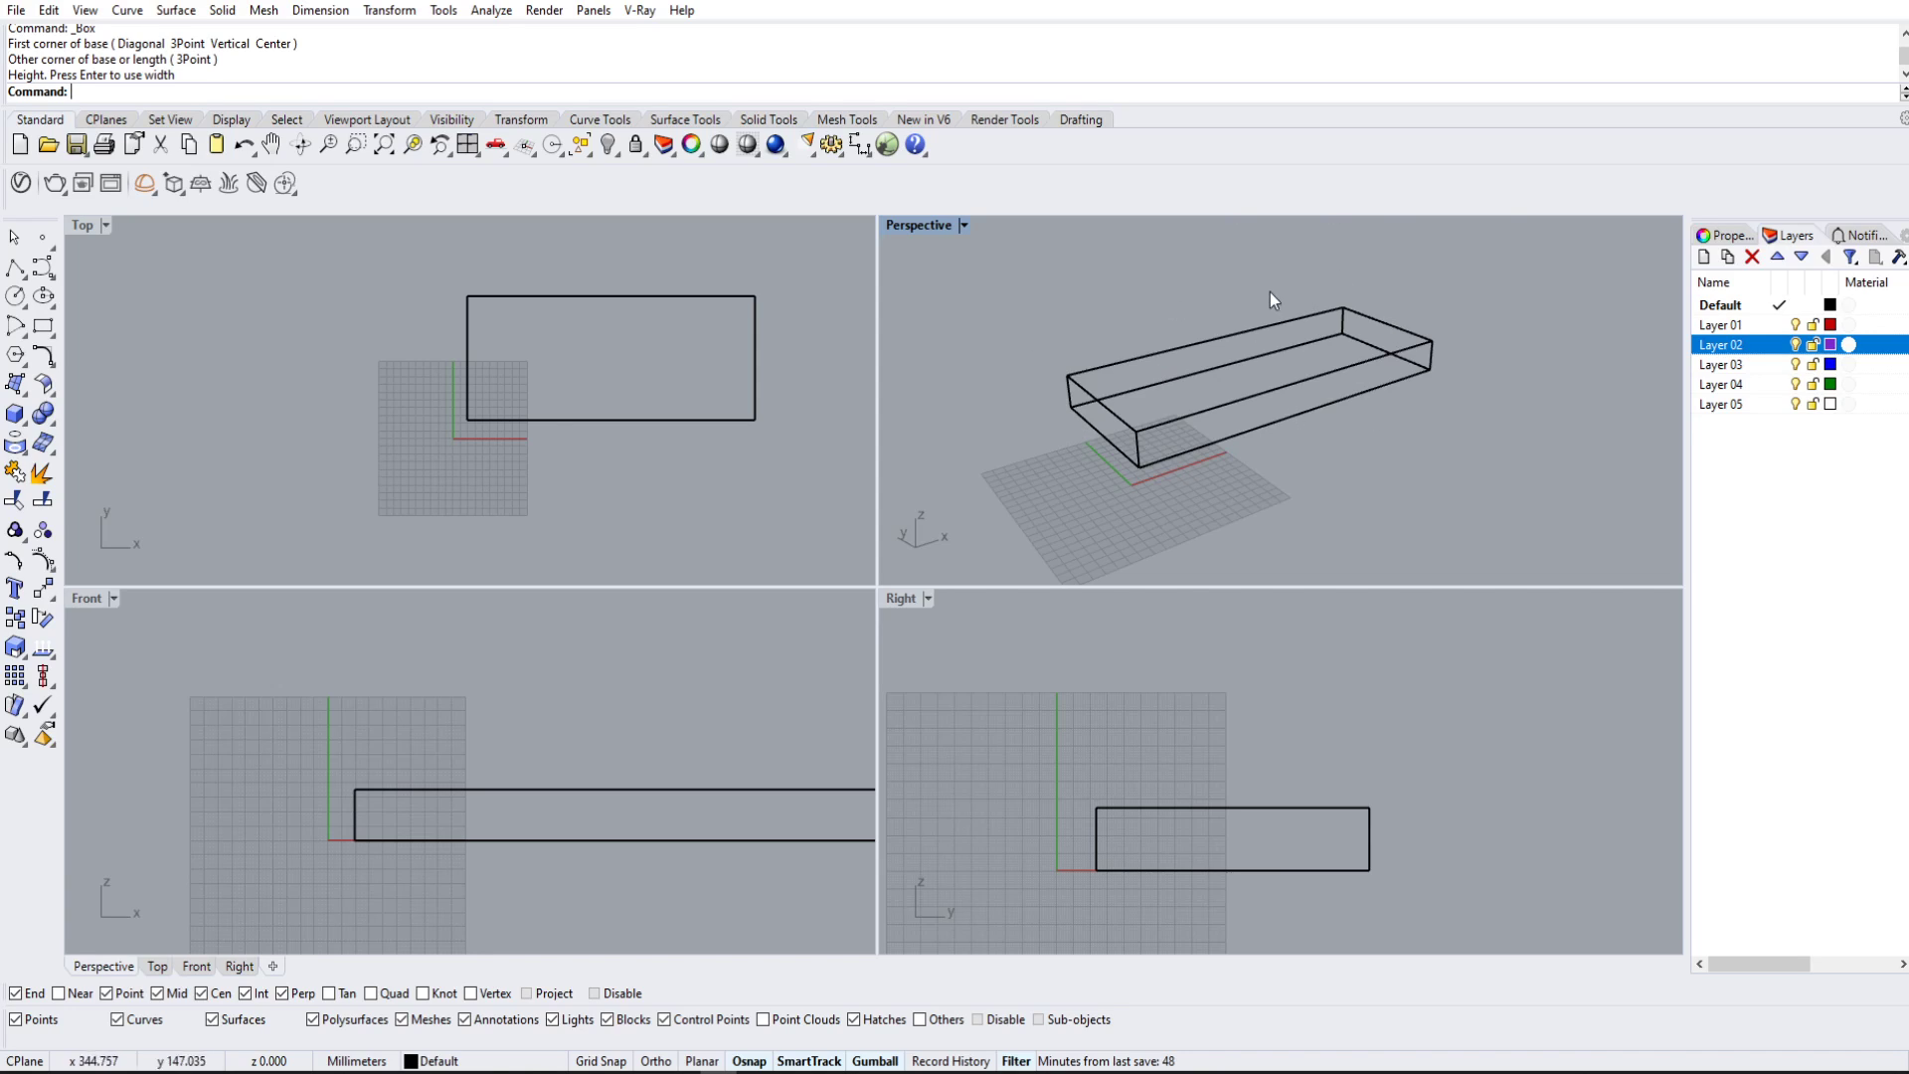
# Step: Set the Perspective viewport to the Shaded display mode
pyautogui.click(964, 226)
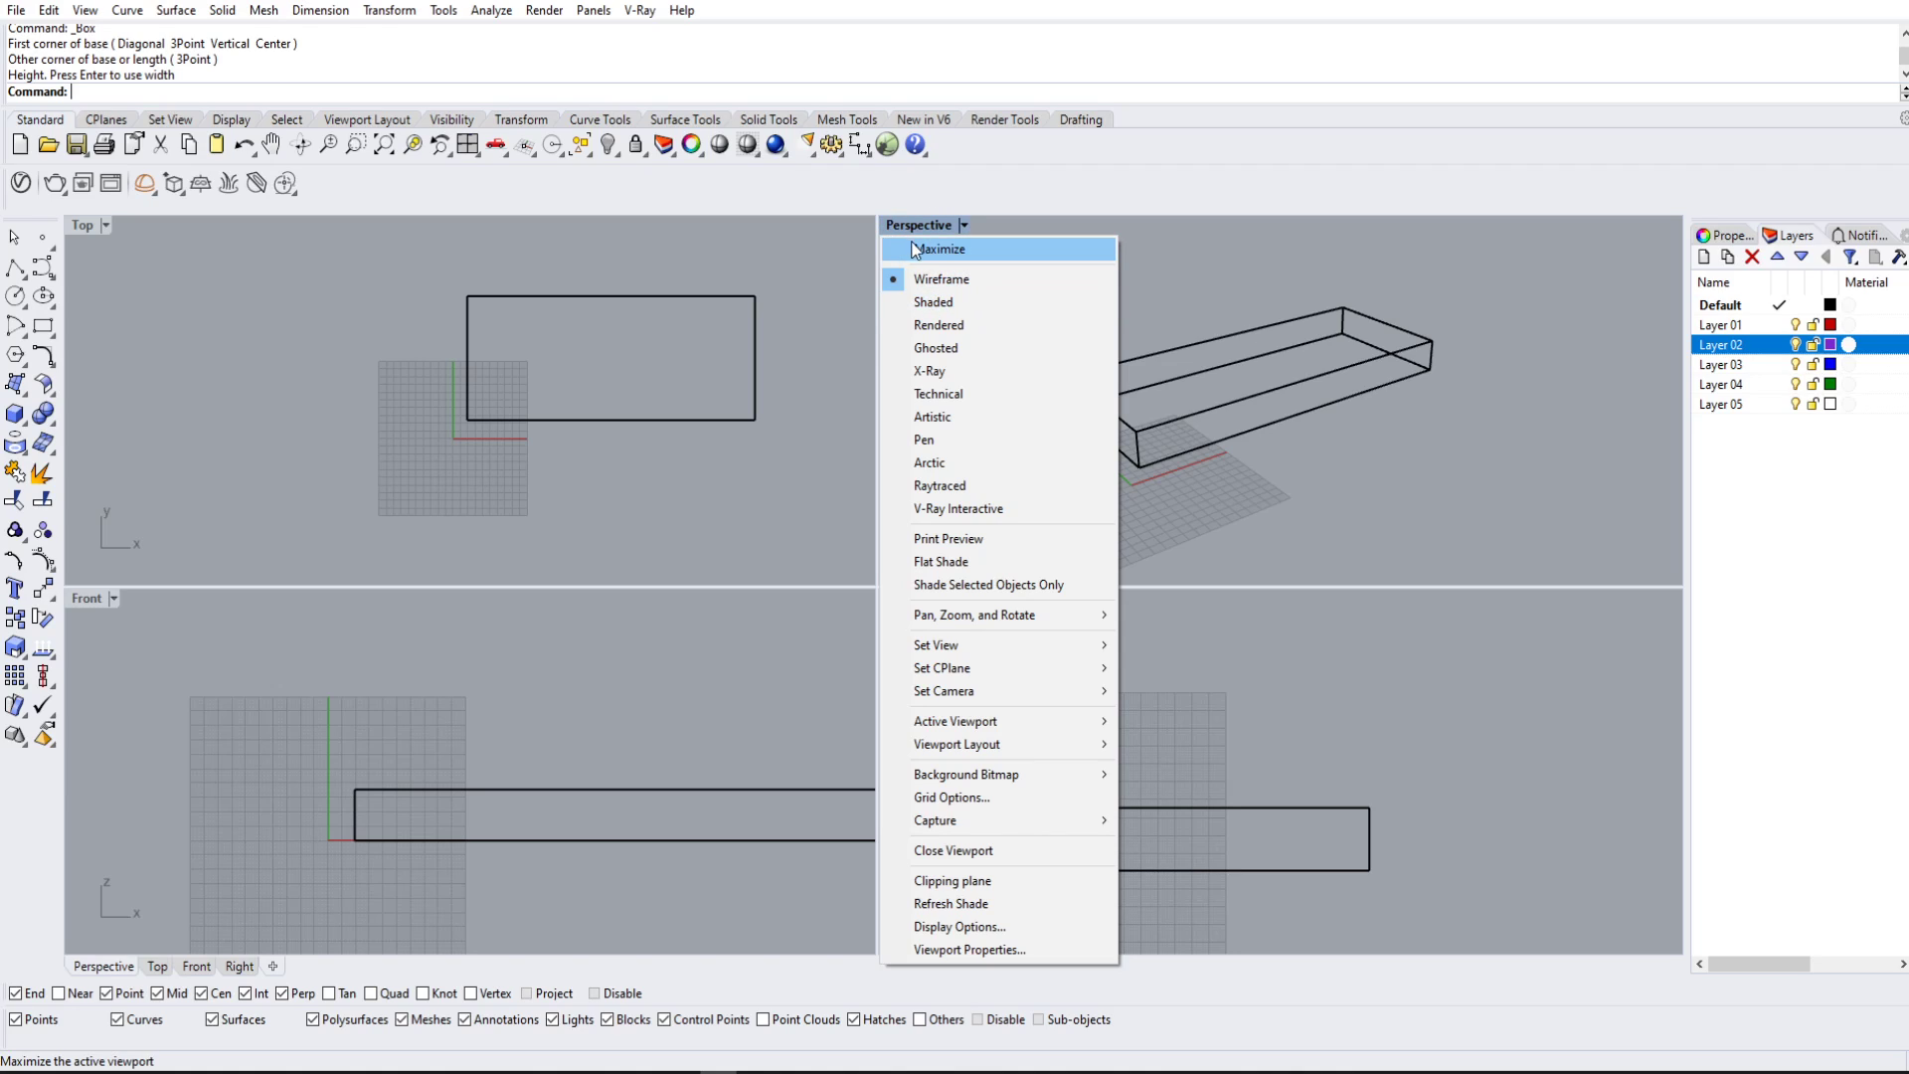
pyautogui.click(965, 312)
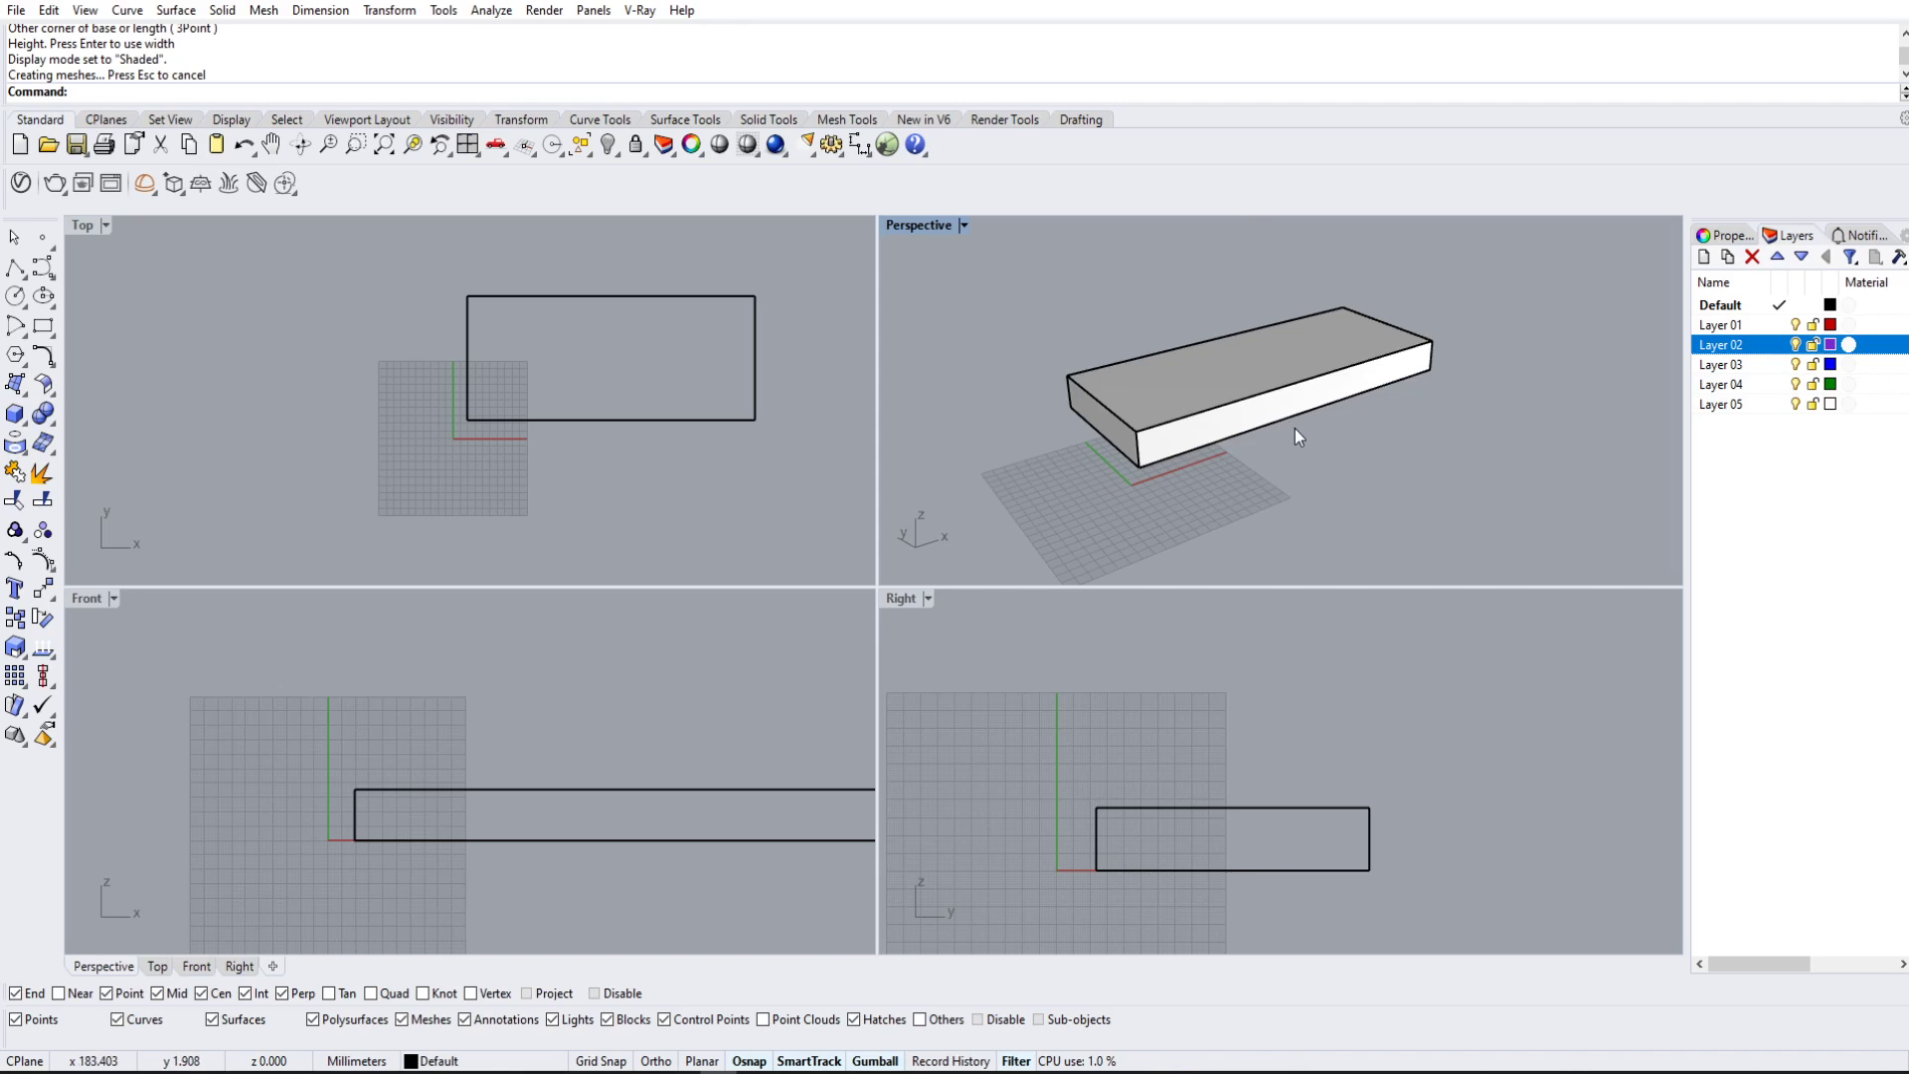
pyautogui.moveTo(1293, 431); pyautogui.dragTo(1314, 462, button='right')
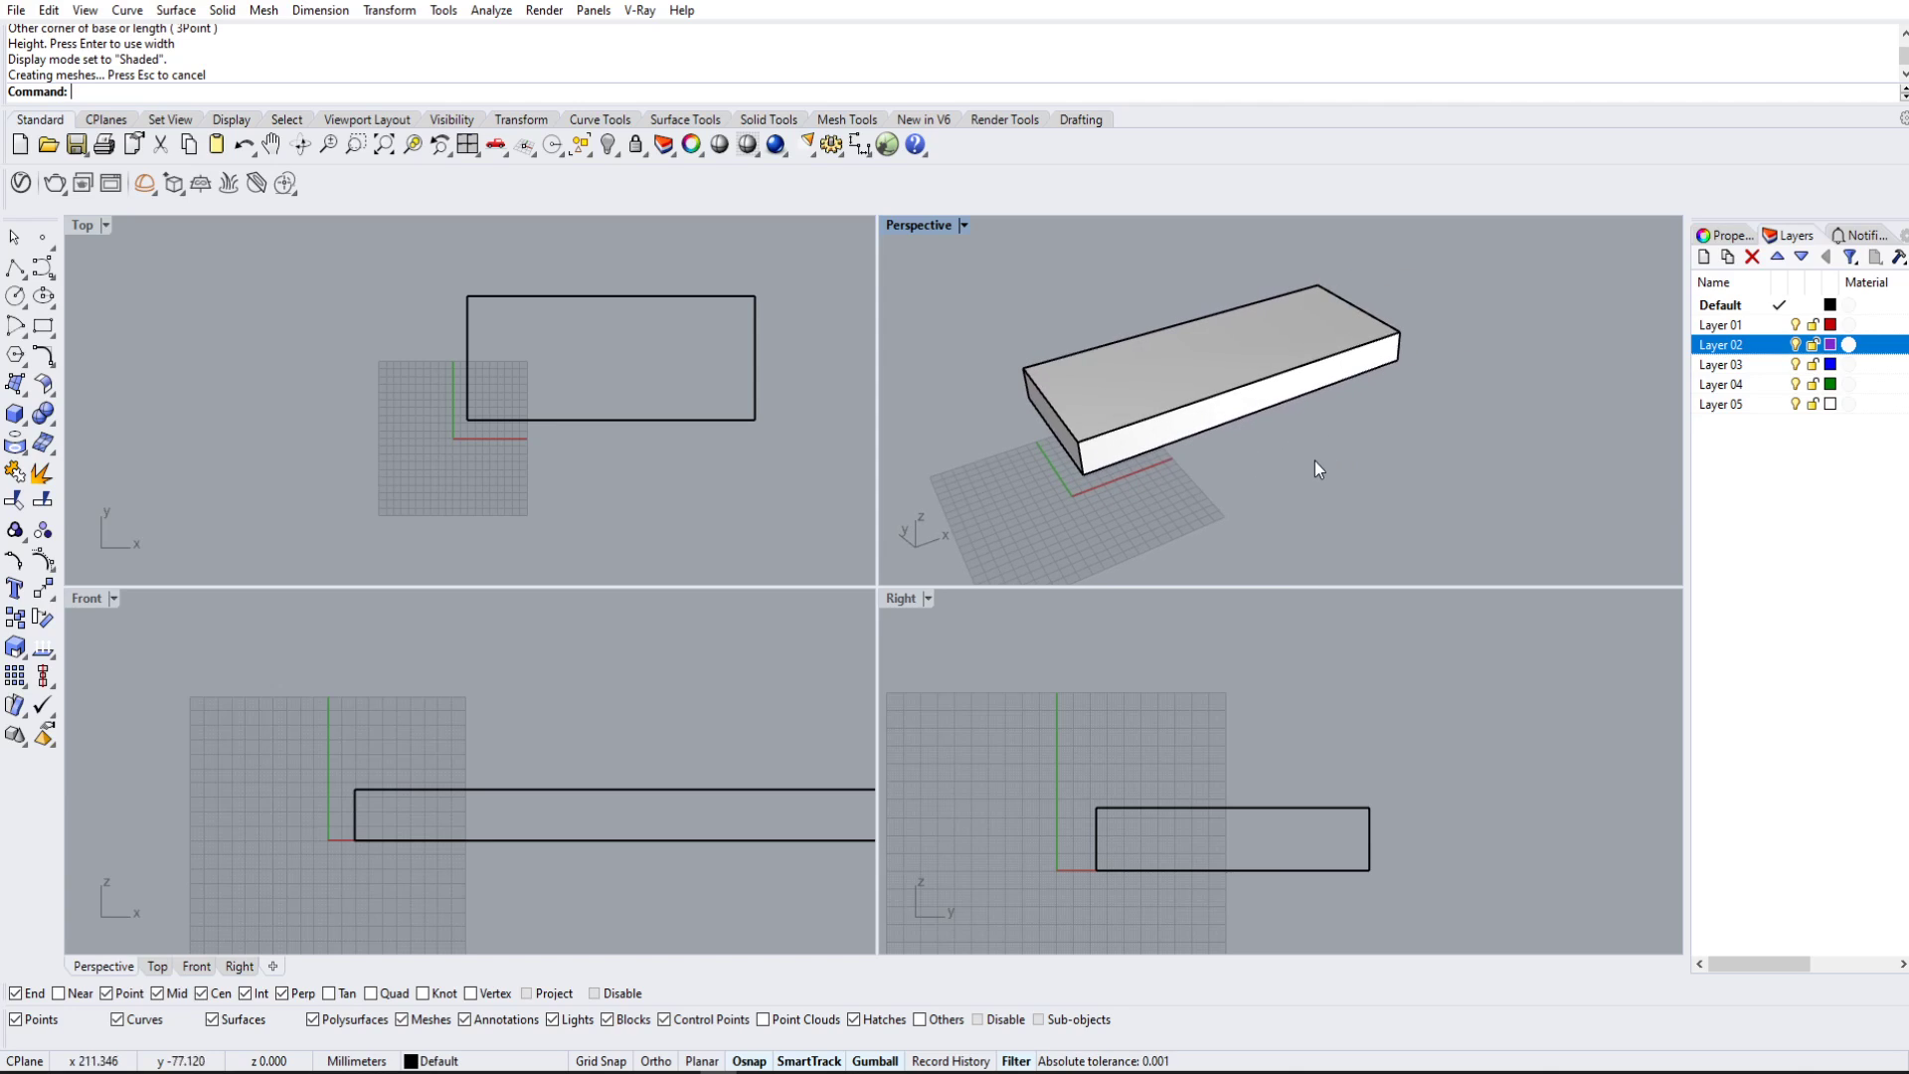
# Step: Set the Top, Front and Right viewports to the Shaded display mode as well
pyautogui.click(84, 224)
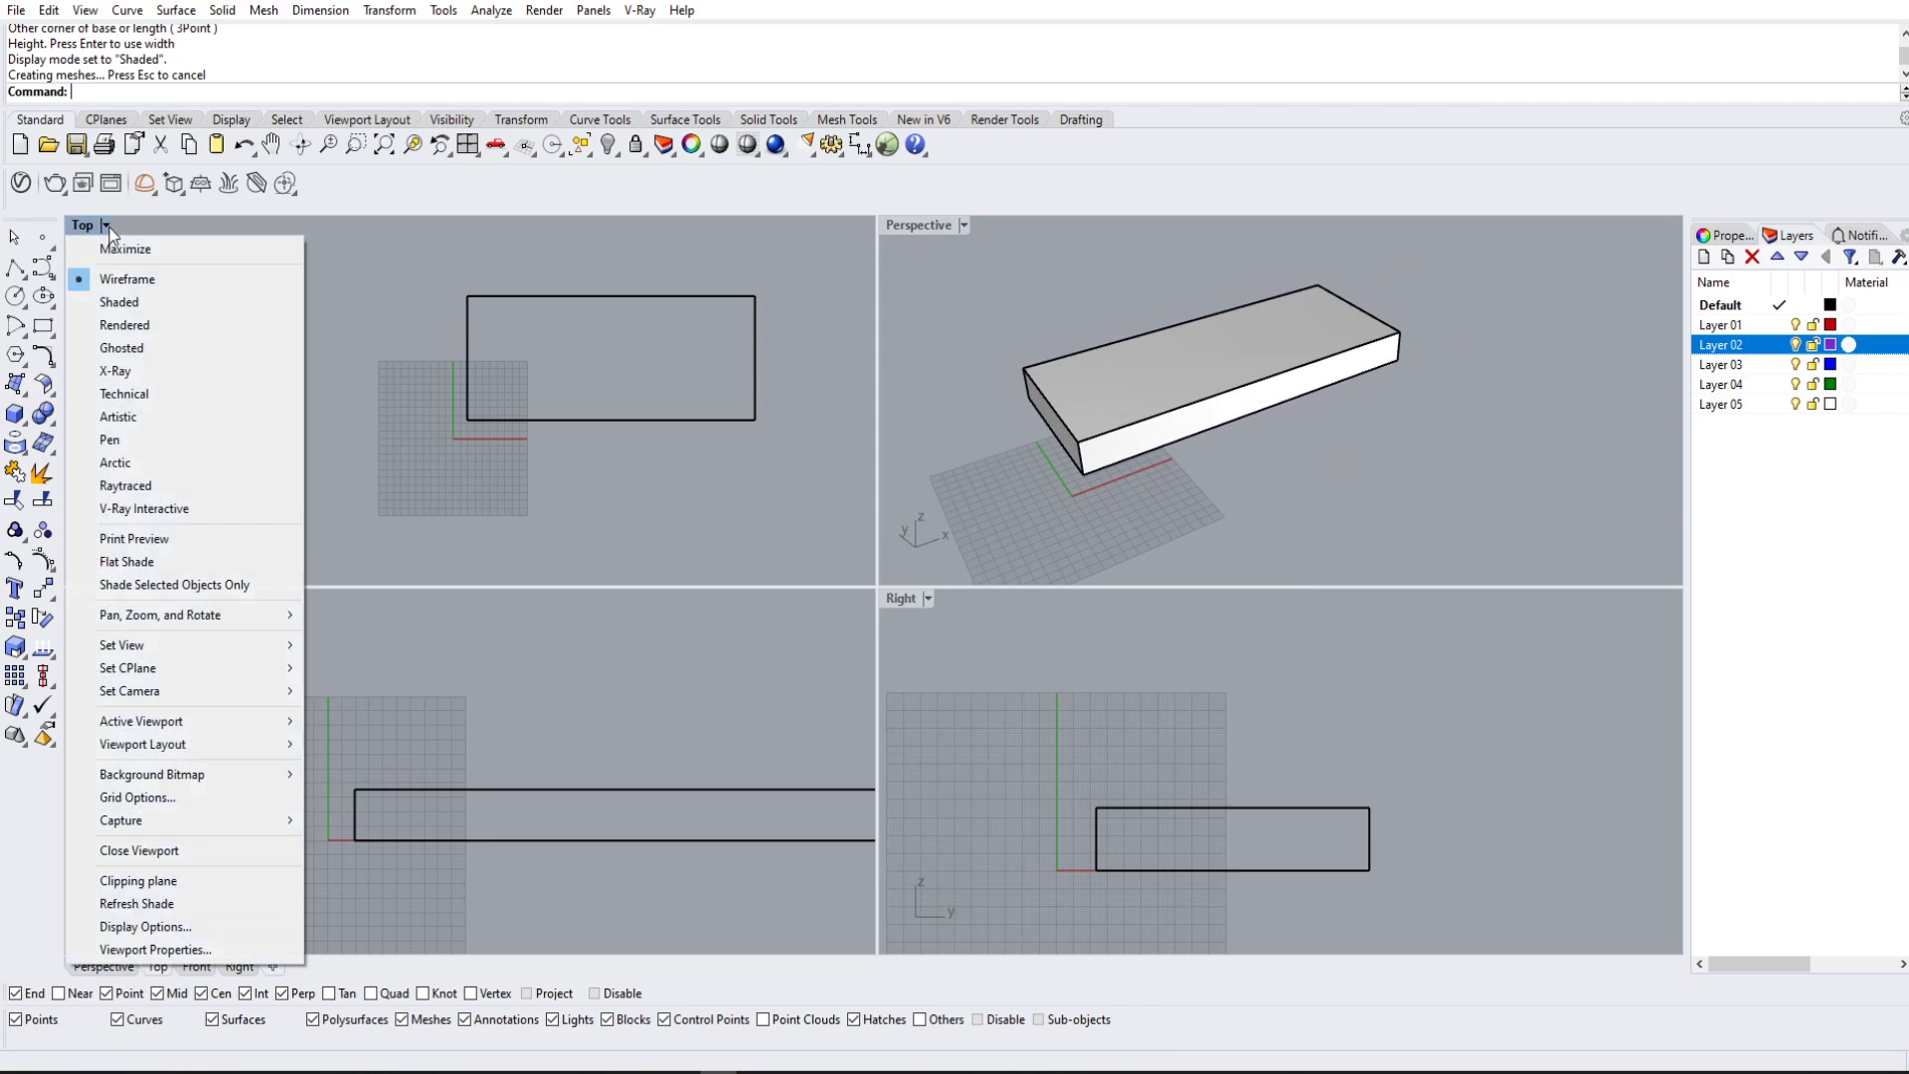
pyautogui.click(139, 298)
pyautogui.click(121, 603)
pyautogui.click(121, 599)
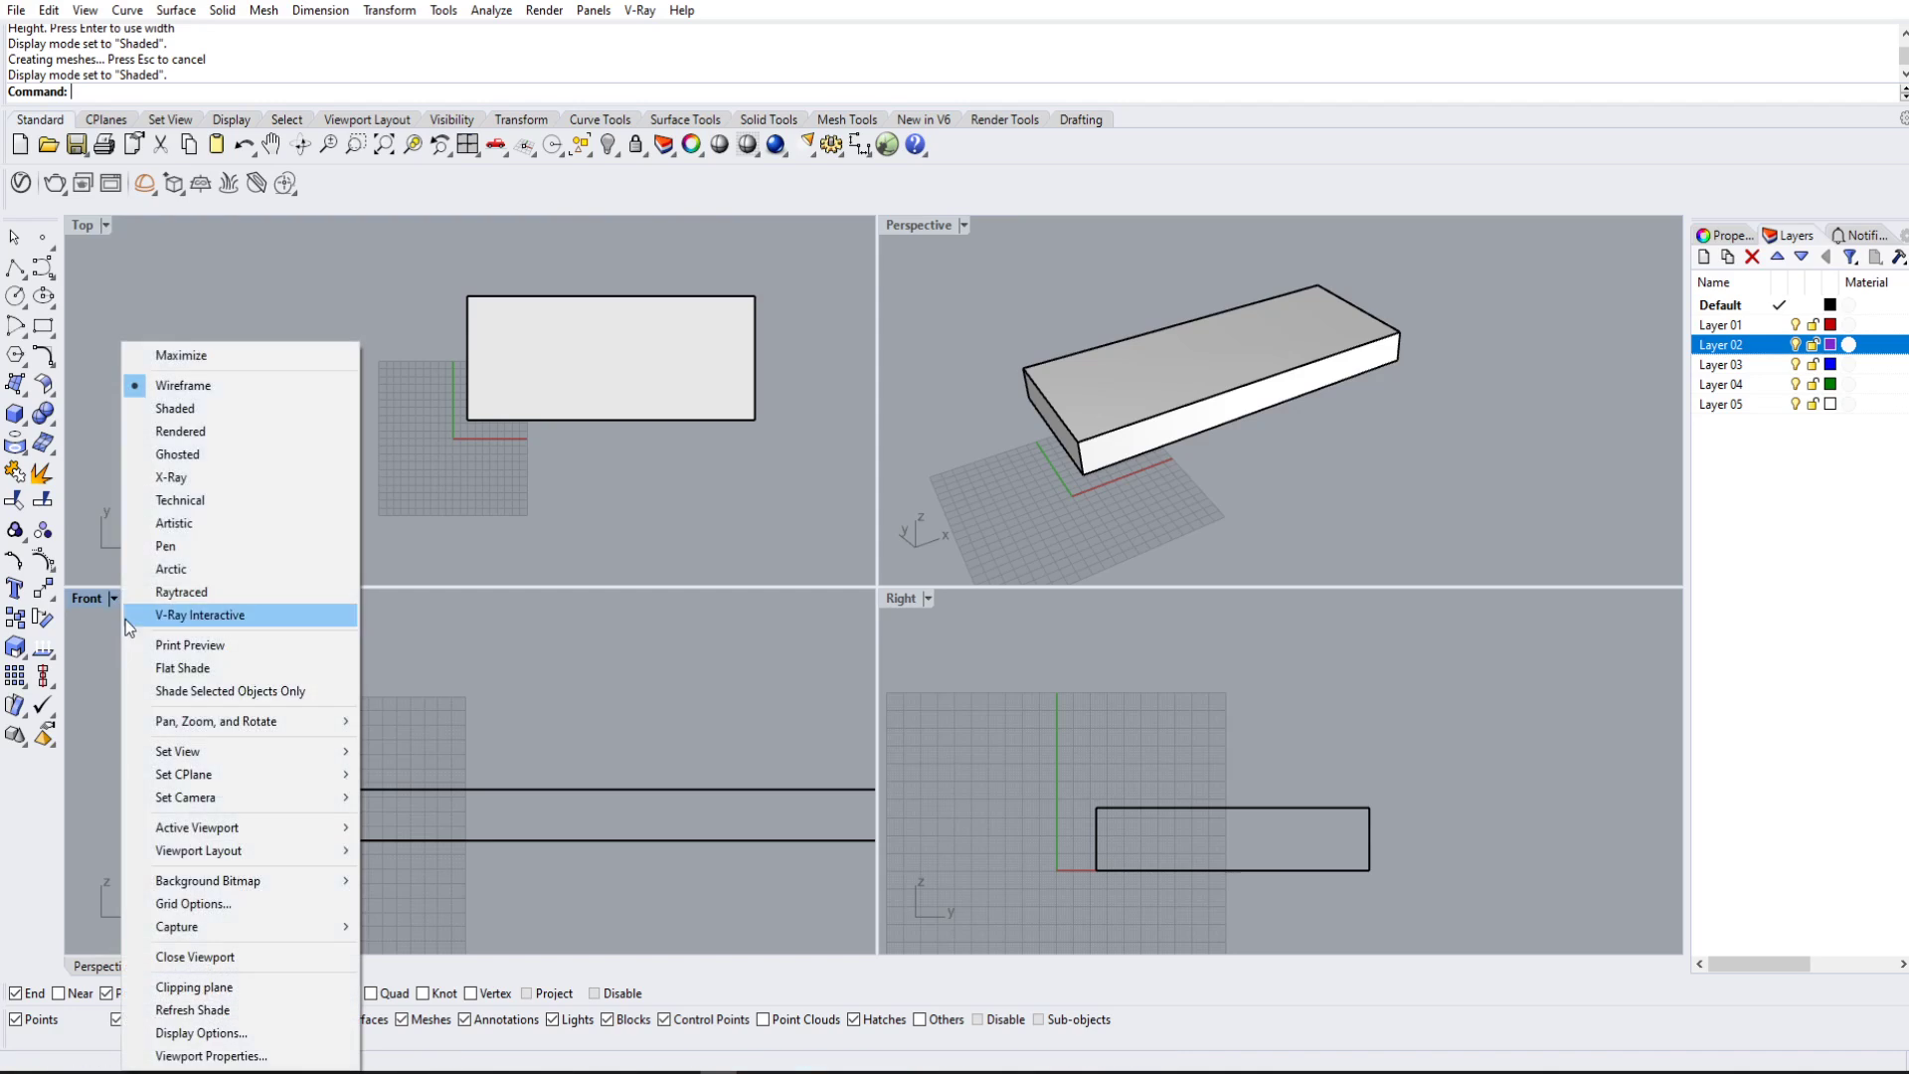
pyautogui.click(205, 409)
pyautogui.moveTo(1174, 722)
pyautogui.mouseDown(button='right')
pyautogui.moveTo(1125, 719)
pyautogui.moveTo(1222, 730)
pyautogui.mouseUp(button='right')
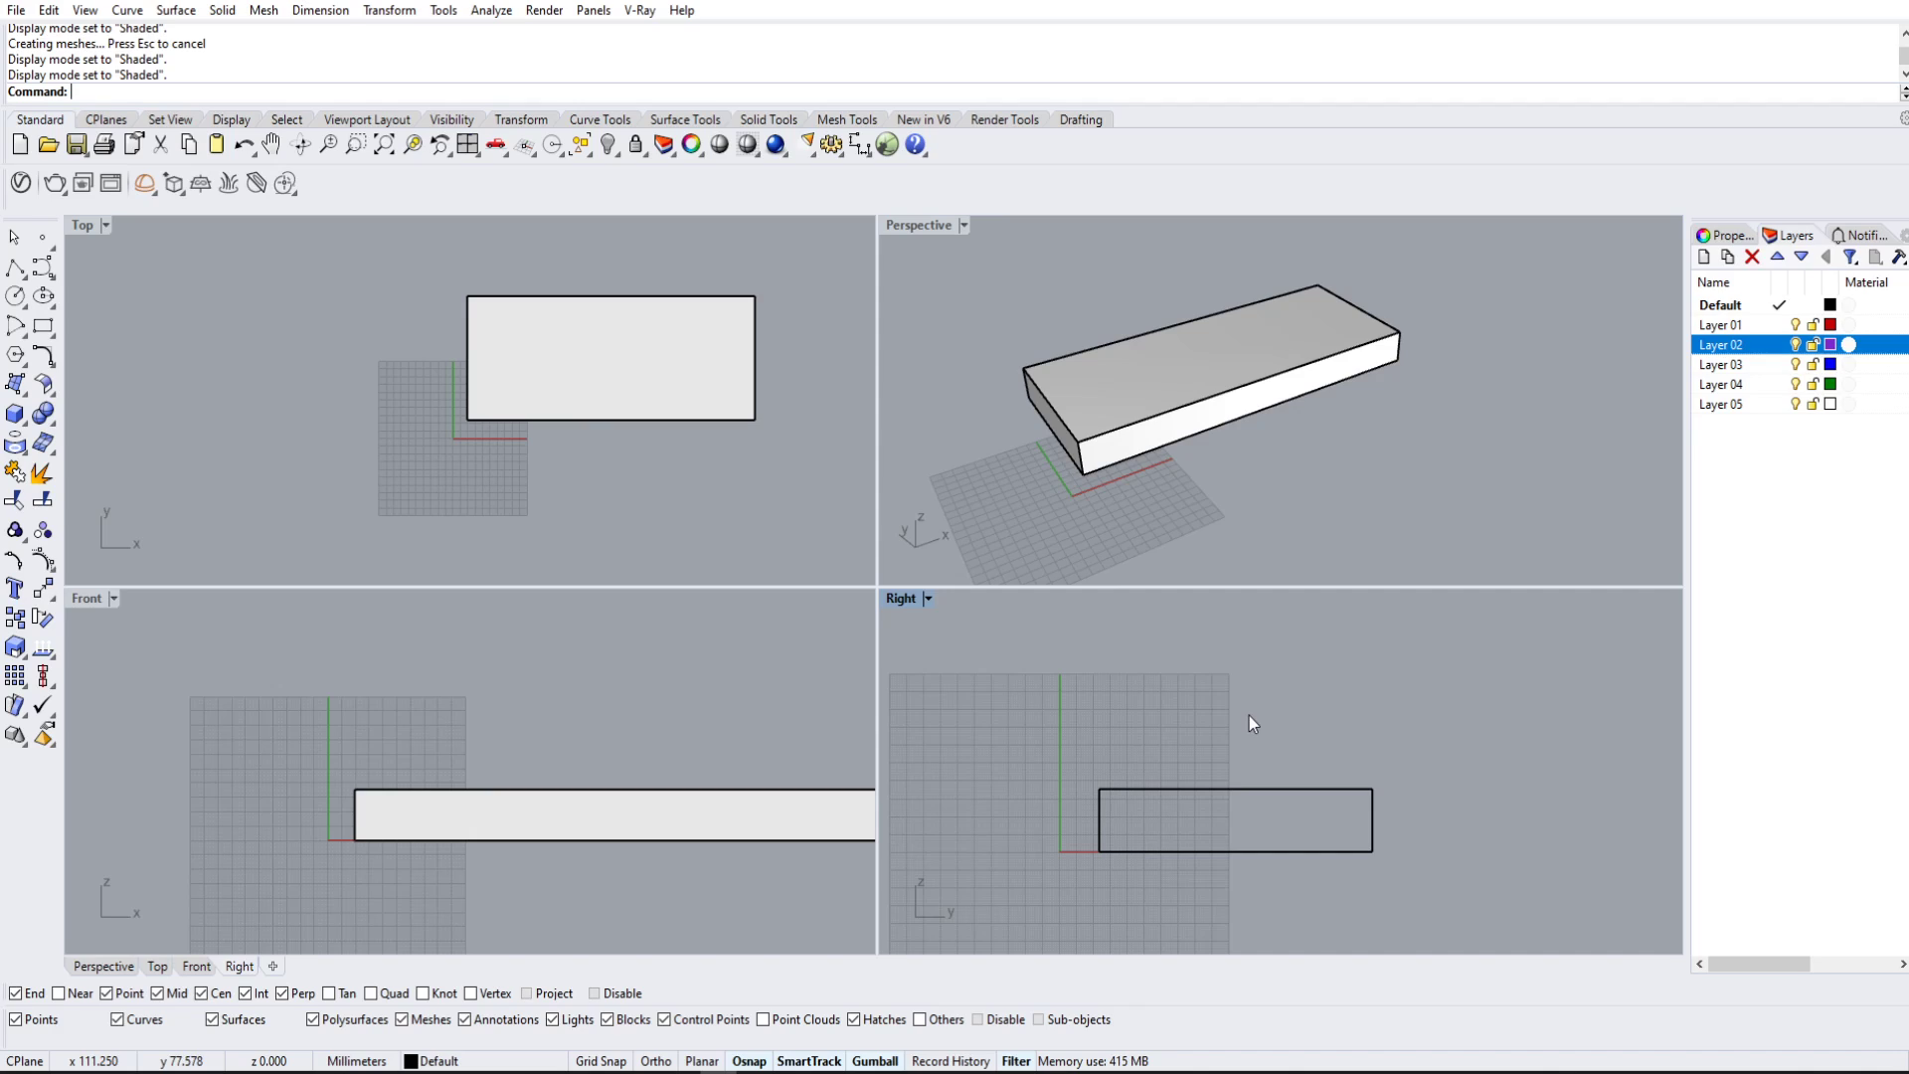
pyautogui.hotkey('ctrl', 'alt', 's')
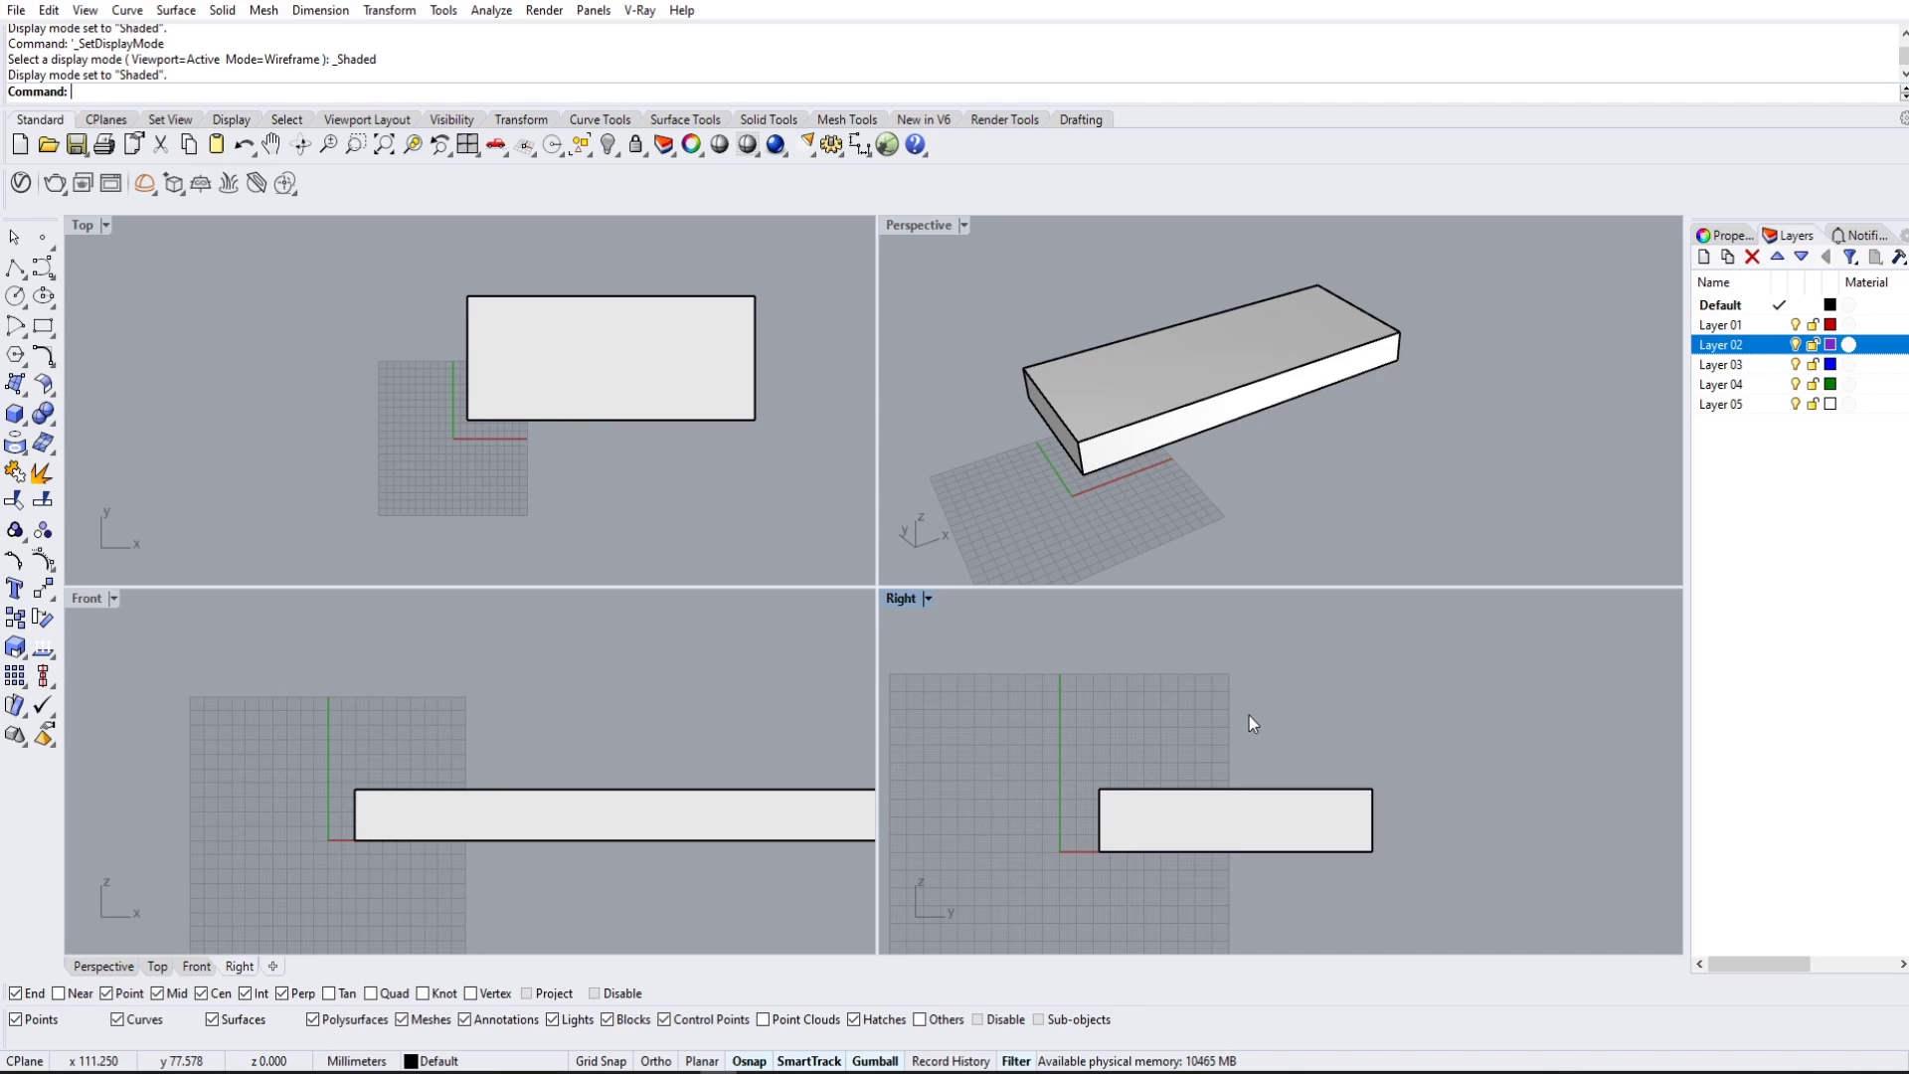
pyautogui.moveTo(1265, 724); pyautogui.dragTo(1363, 618, button='right')
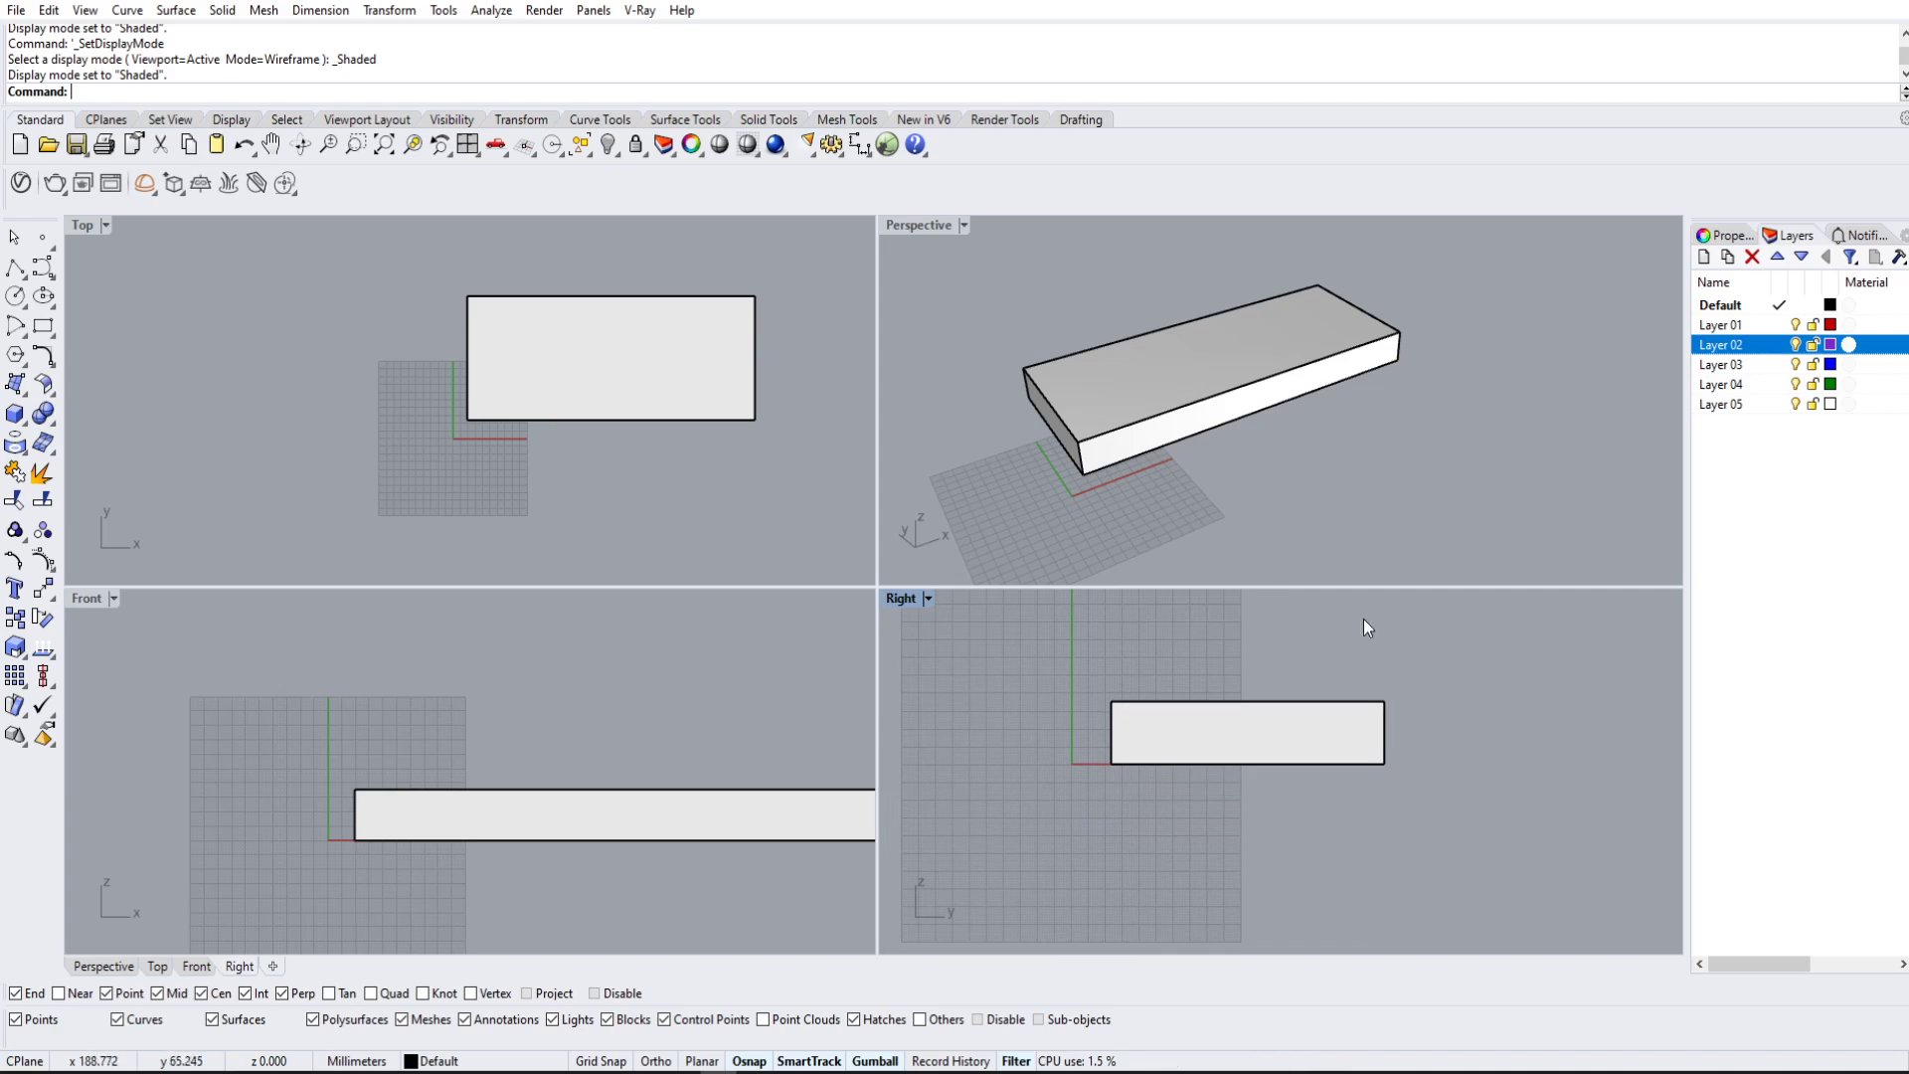
# Step: Reframe the Front and Right viewports to view the whole box, and make Perspective the active view
pyautogui.click(1347, 527)
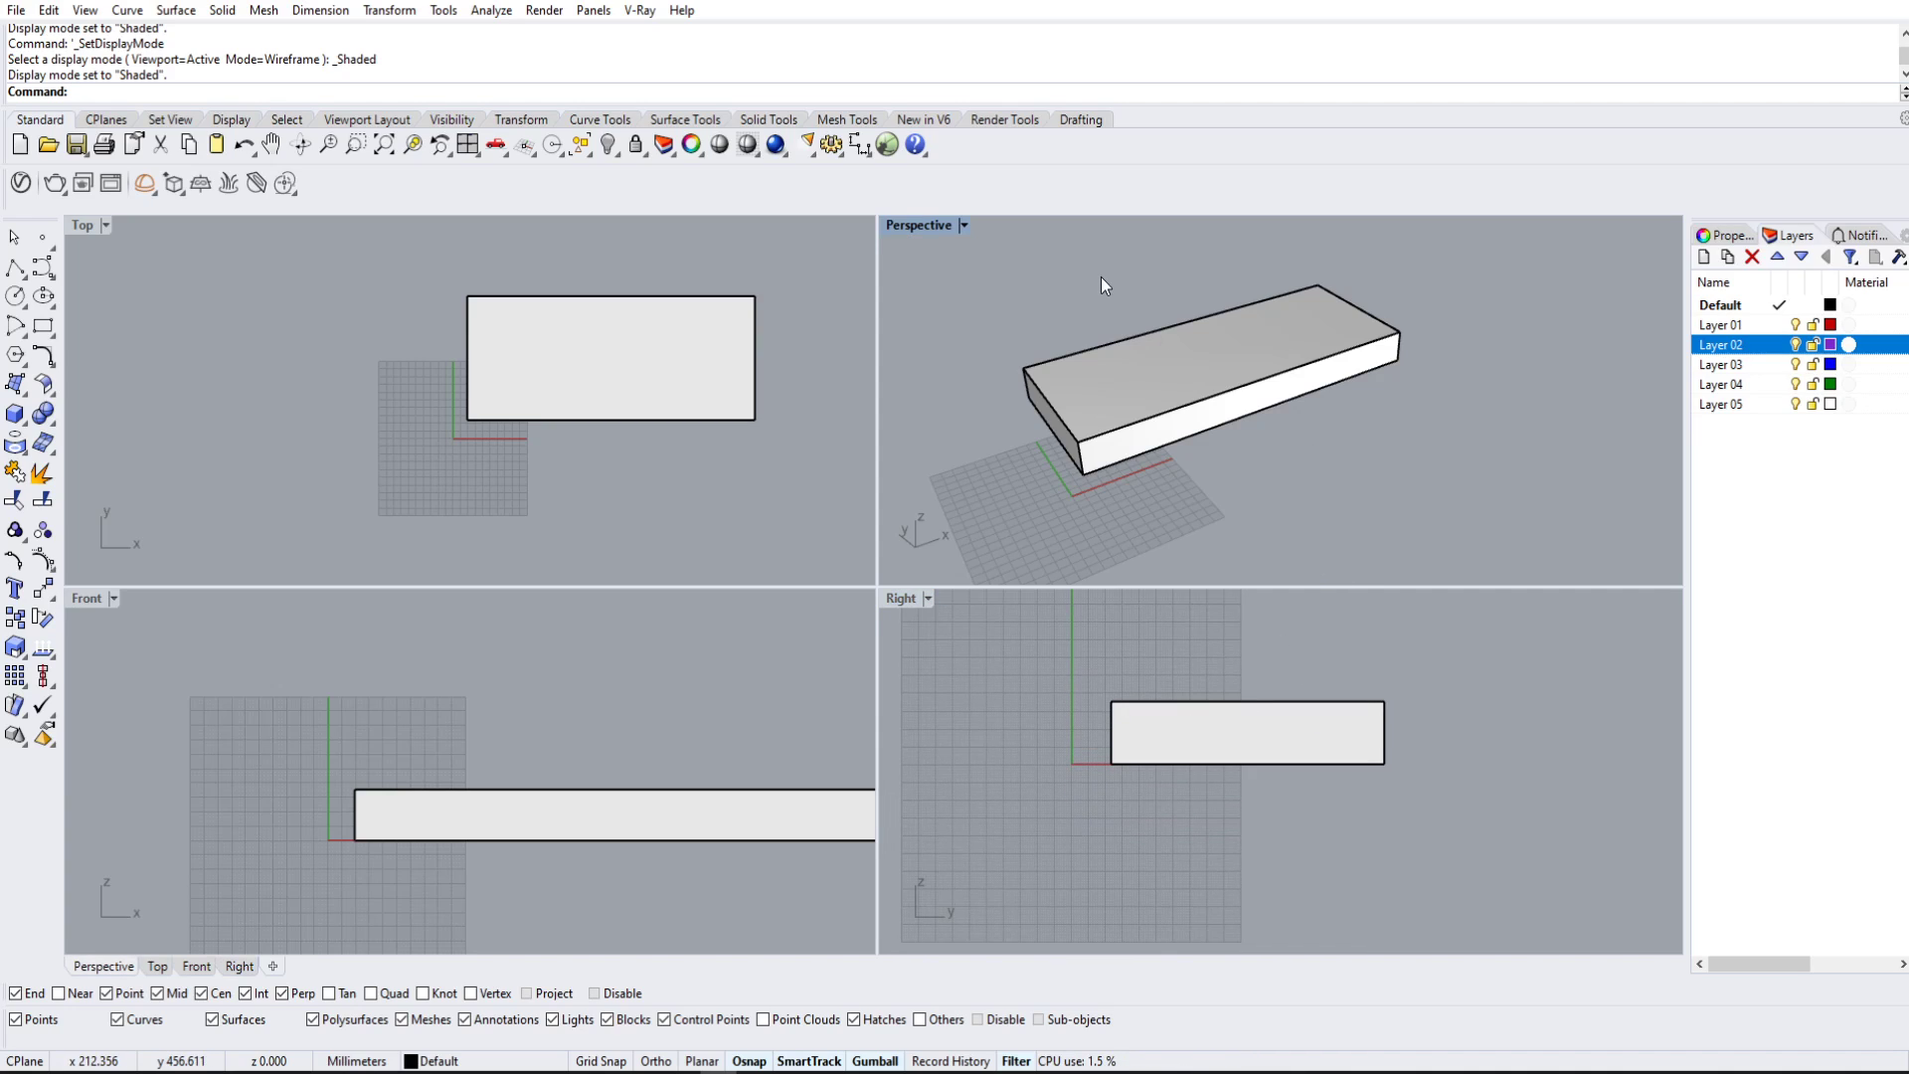
pyautogui.click(688, 654)
pyautogui.scroll(-3, 688, 653)
pyautogui.moveTo(1473, 742); pyautogui.dragTo(1507, 723, button='right')
pyautogui.click(760, 726)
pyautogui.click(810, 682)
pyautogui.moveTo(810, 682); pyautogui.dragTo(736, 712, button='right')
pyautogui.click(1320, 455)
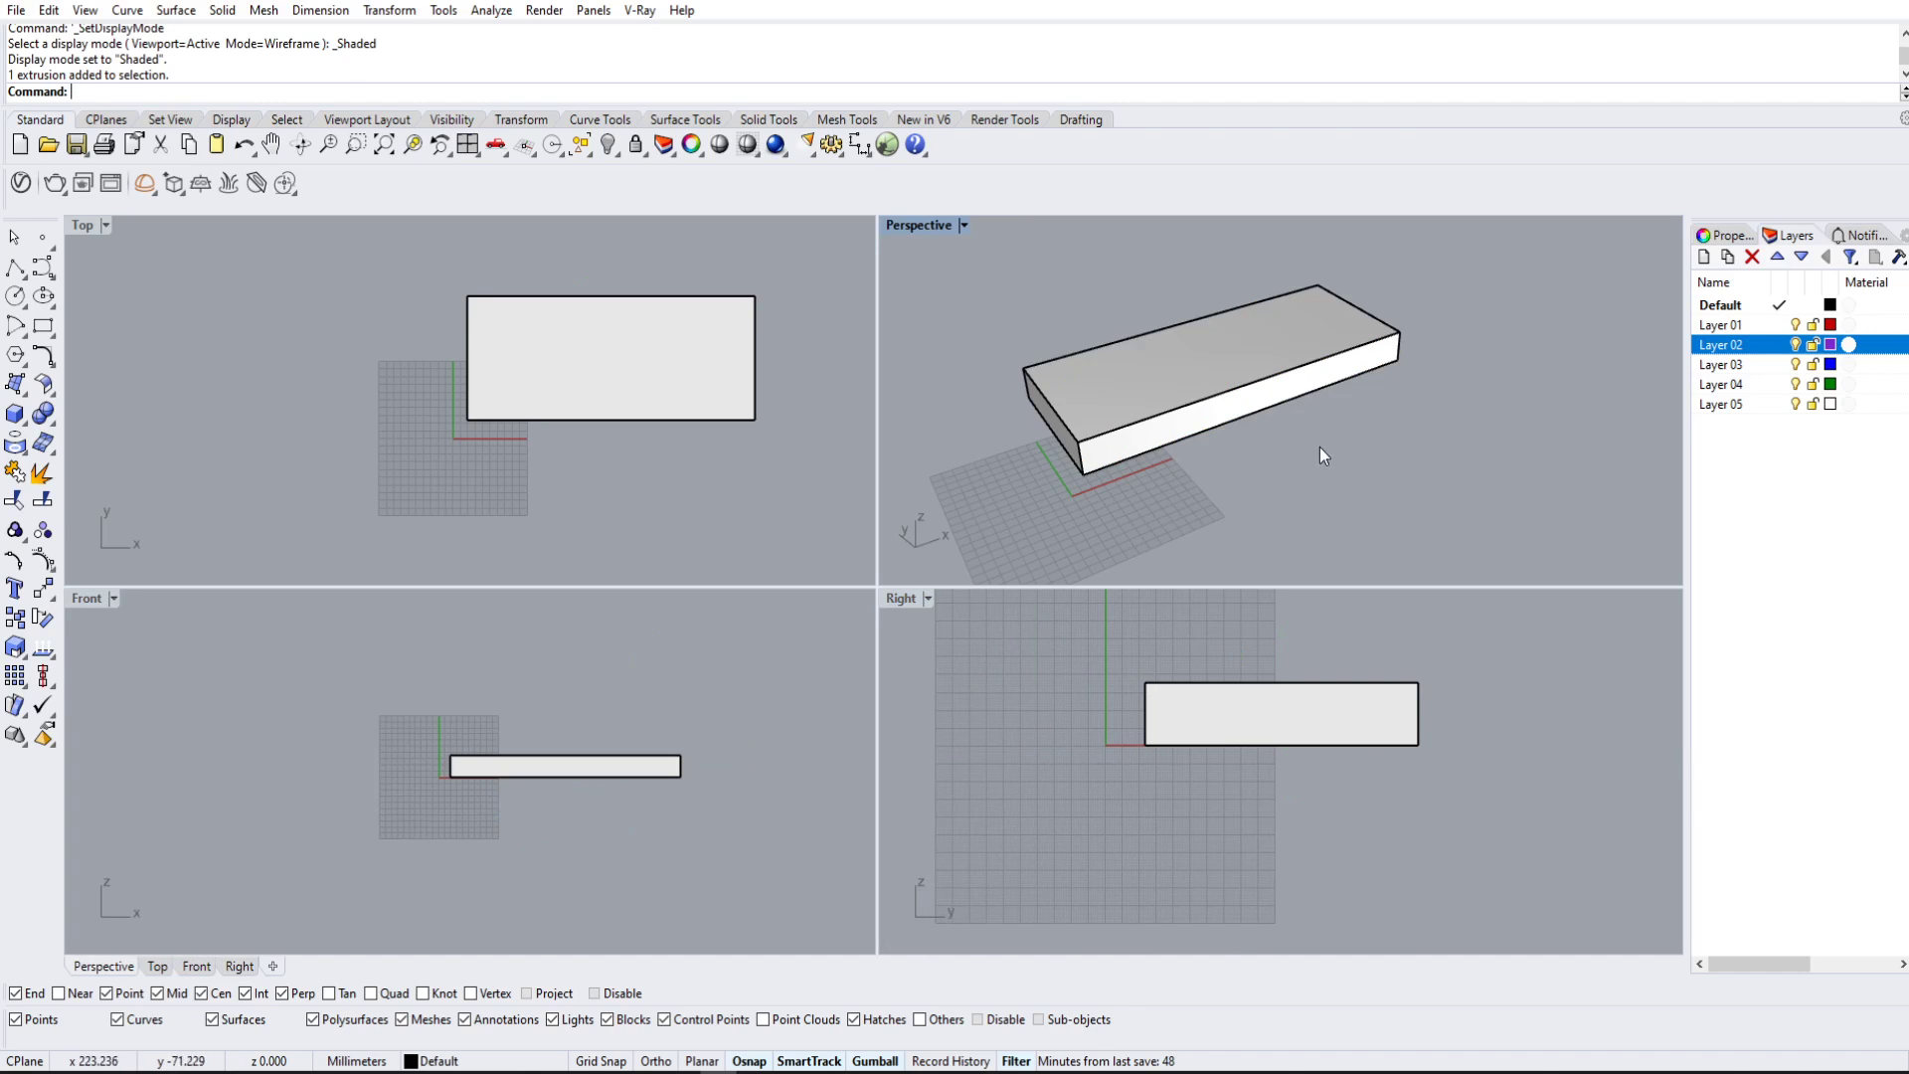
# Step: Examine the shaded box in the Perspective viewport by orbiting, zooming and panning around it
pyautogui.moveTo(1321, 448); pyautogui.dragTo(1152, 351, button='right')
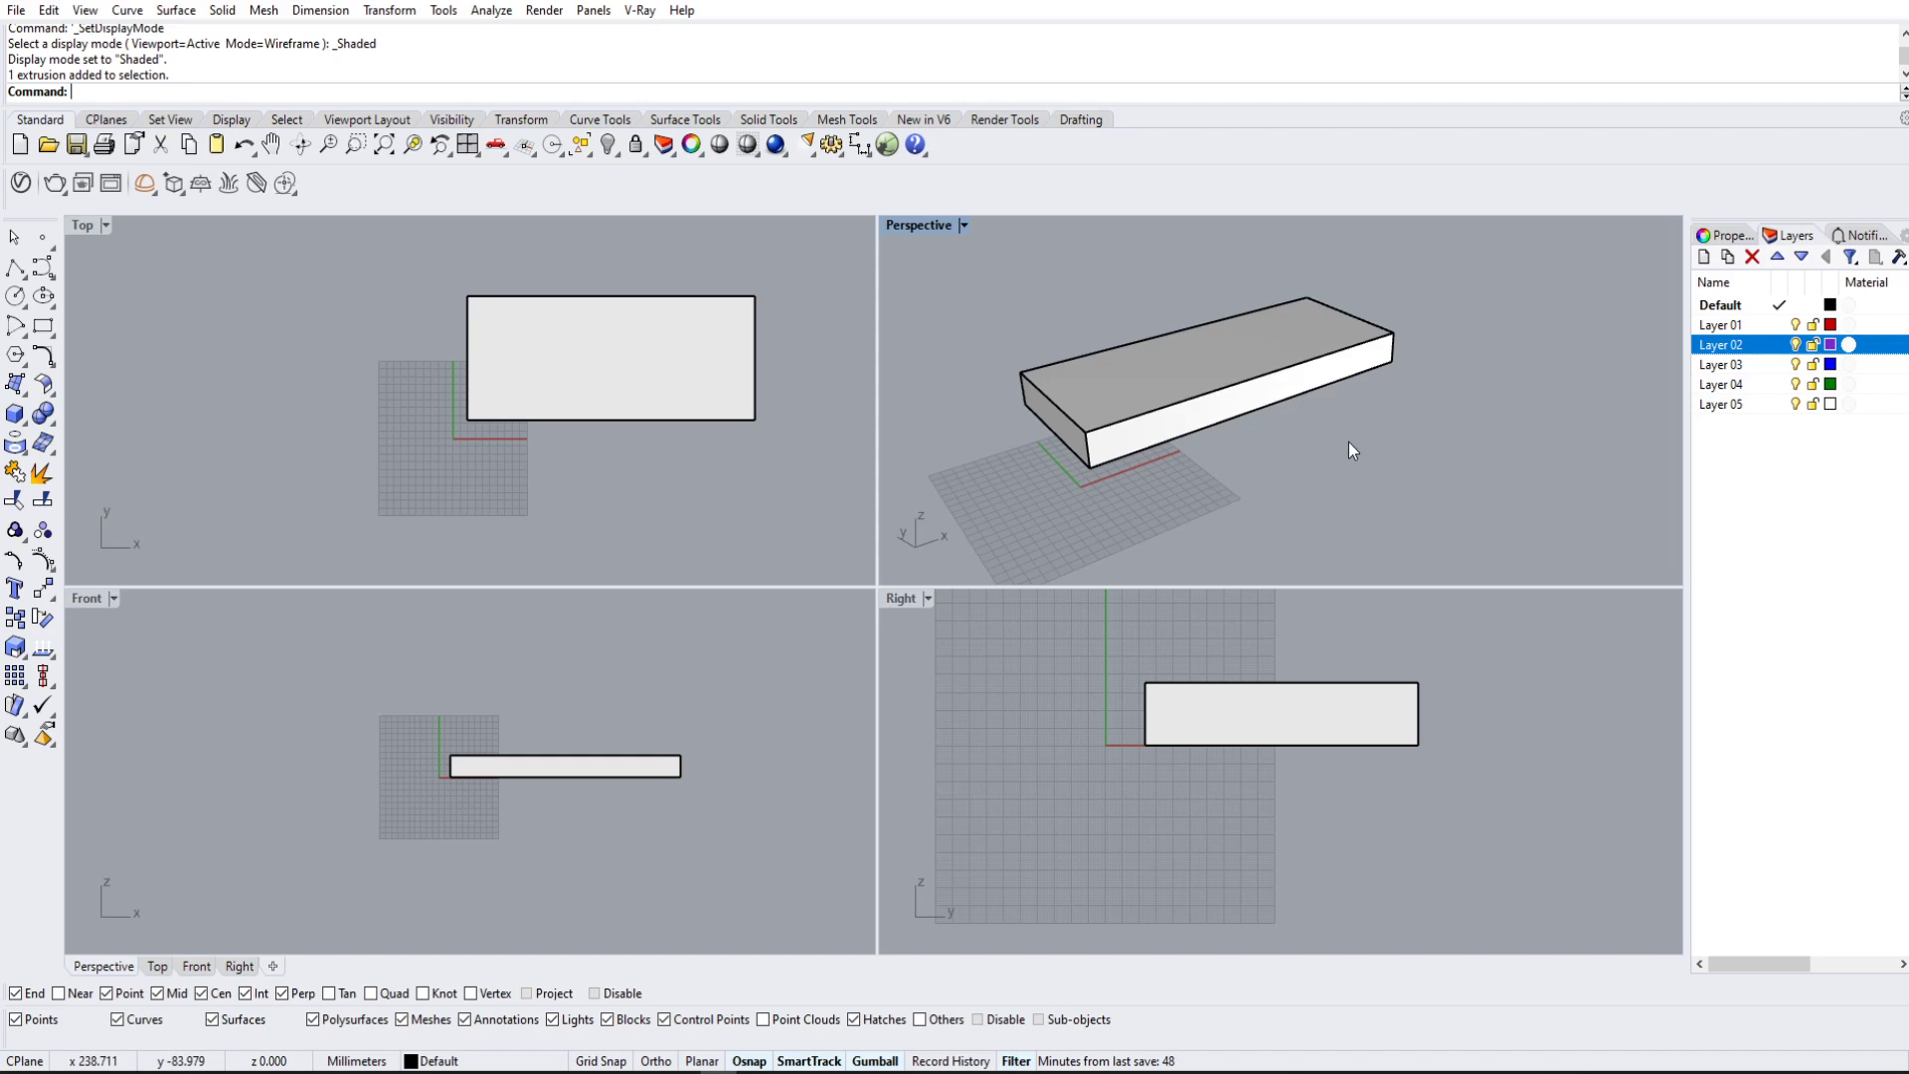
pyautogui.moveTo(1348, 441); pyautogui.dragTo(1285, 409, button='right')
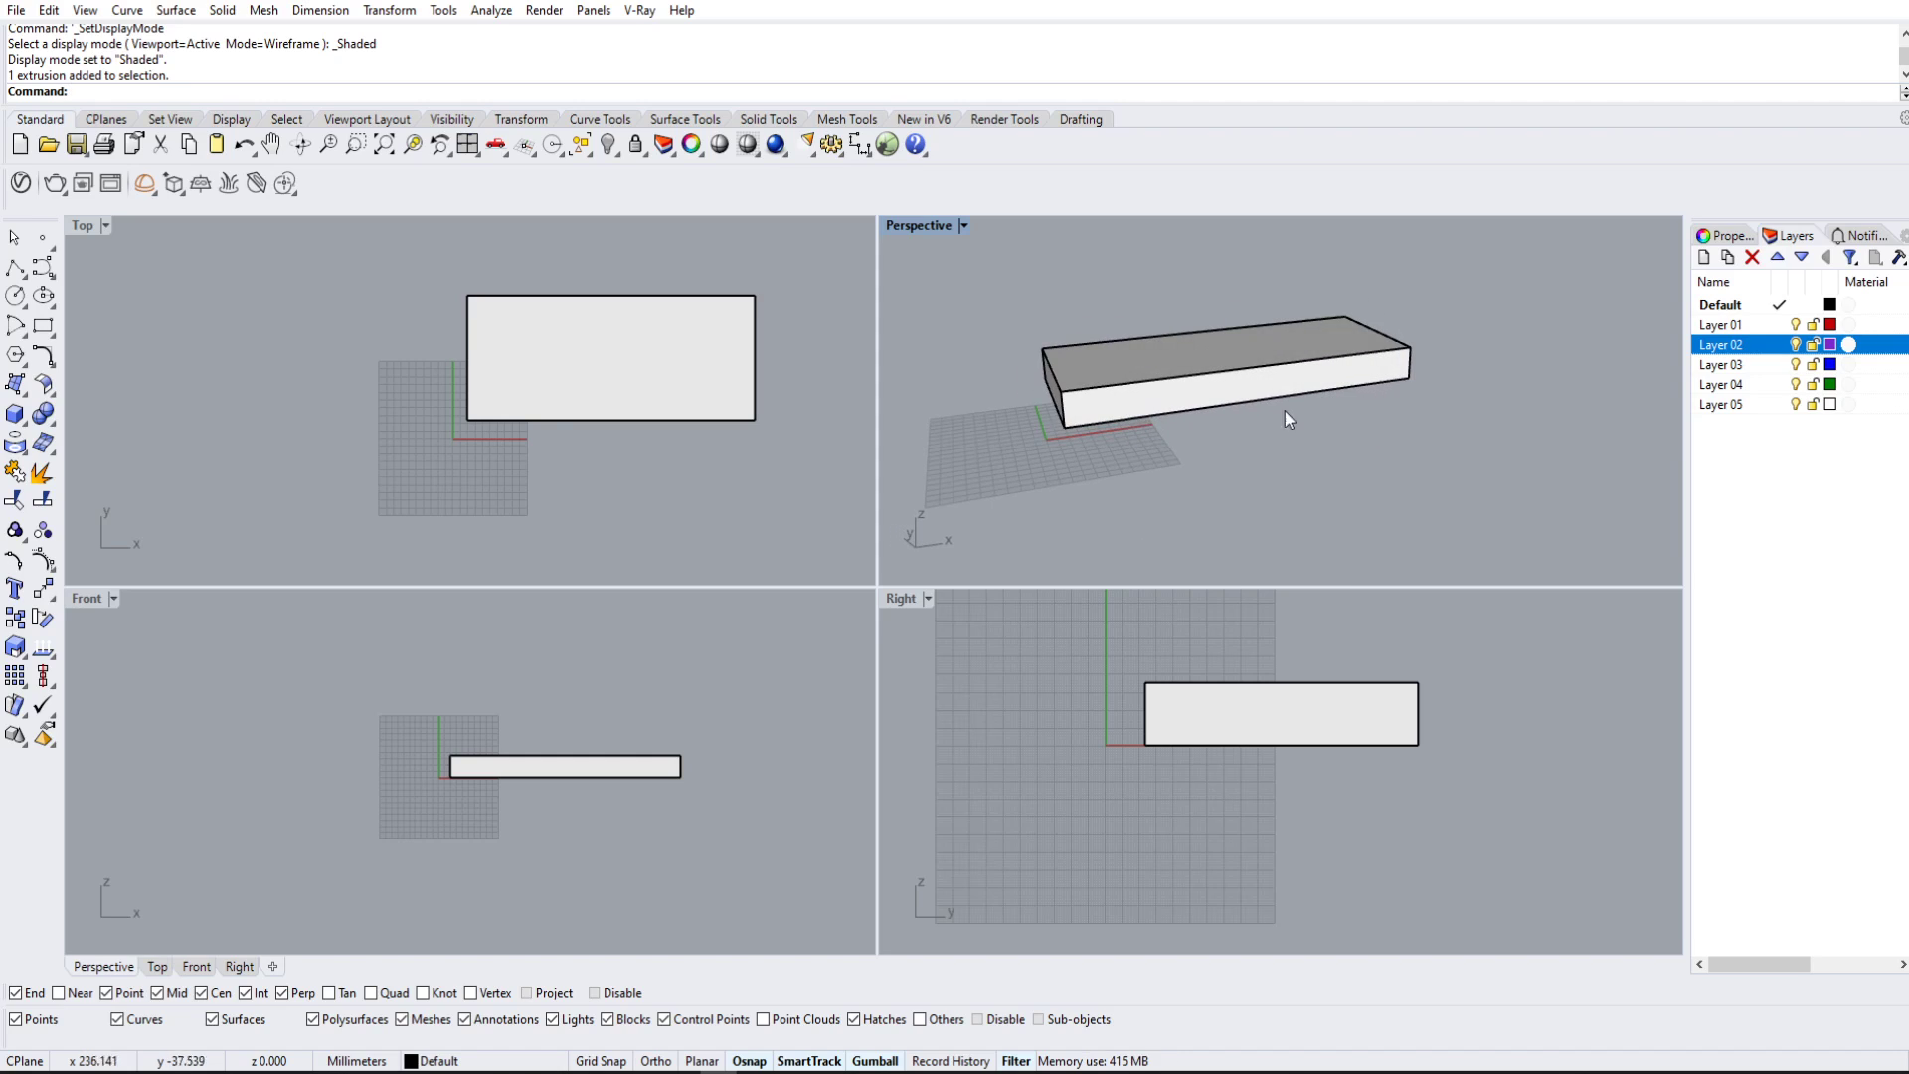
pyautogui.moveTo(1404, 395); pyautogui.dragTo(1283, 494, button='right')
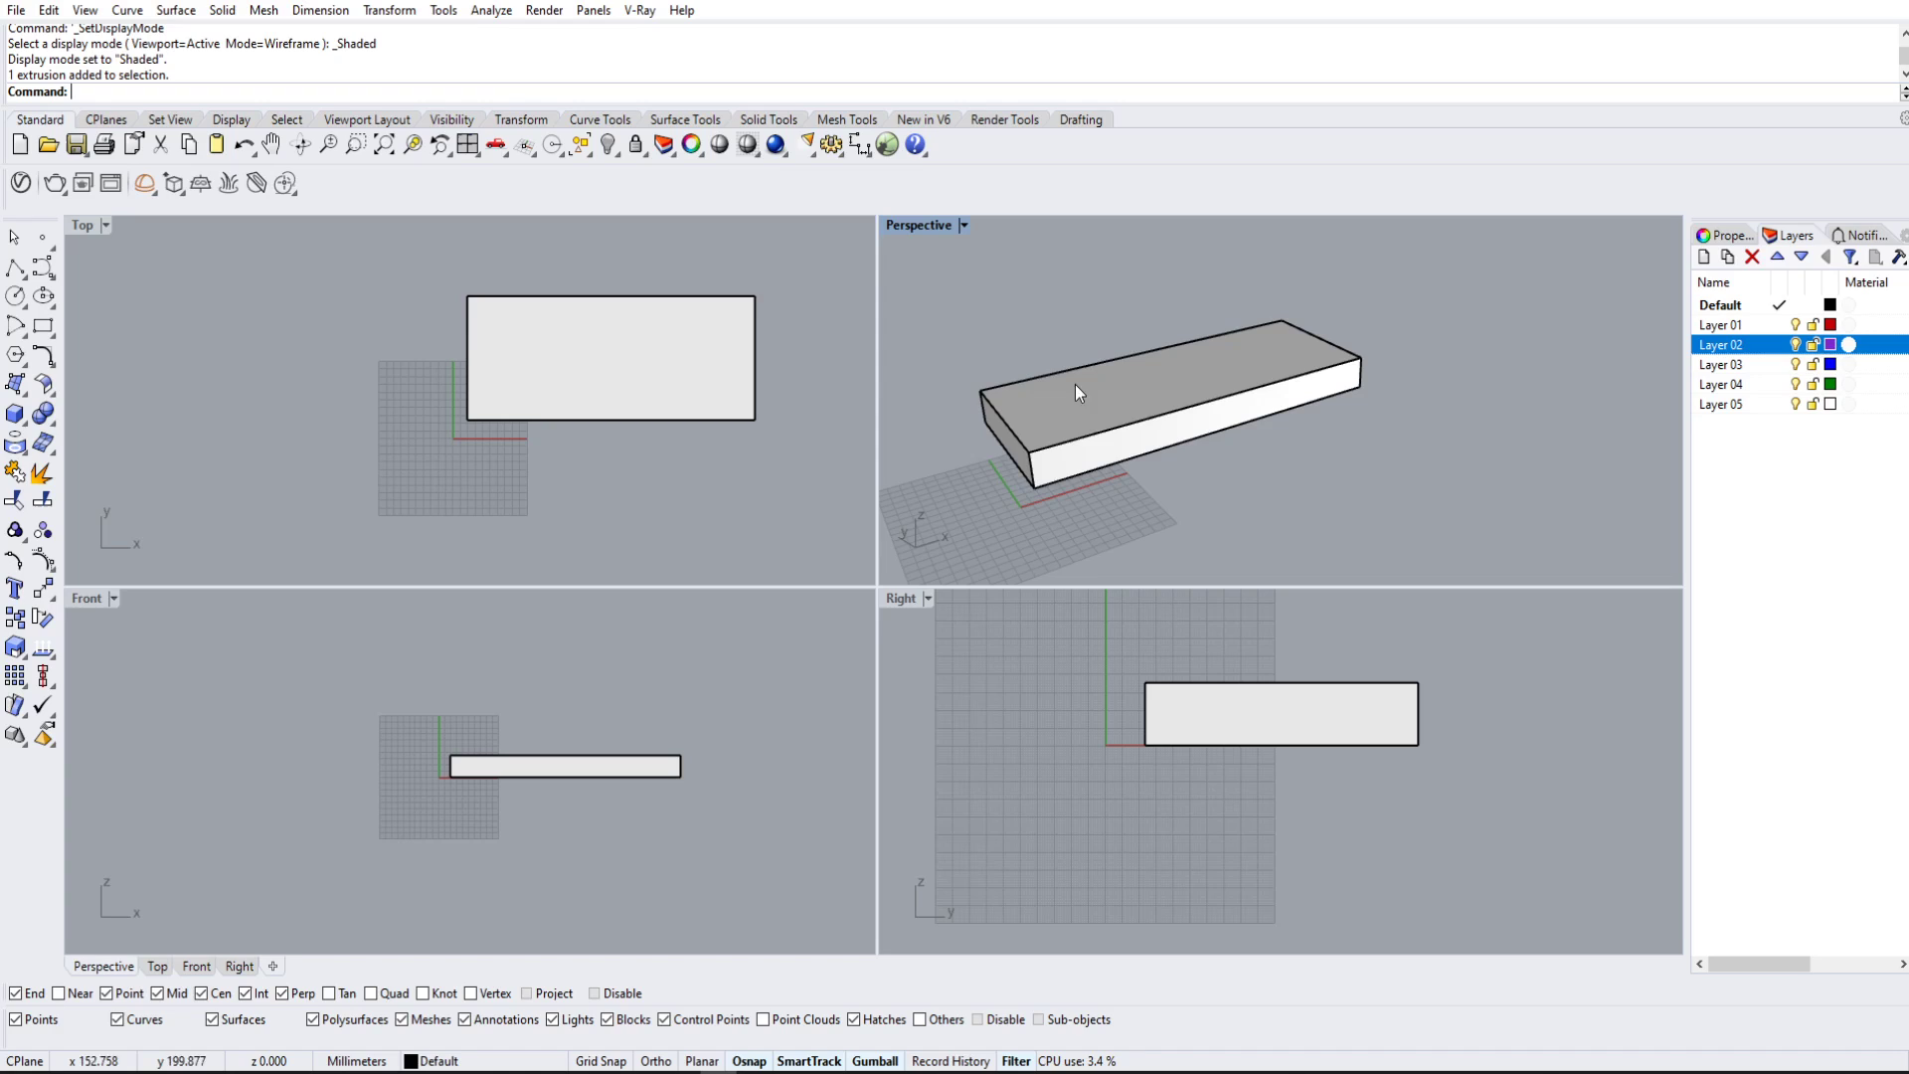
pyautogui.scroll(3, 1136, 404)
pyautogui.scroll(-3, 1135, 406)
pyautogui.scroll(4, 1135, 405)
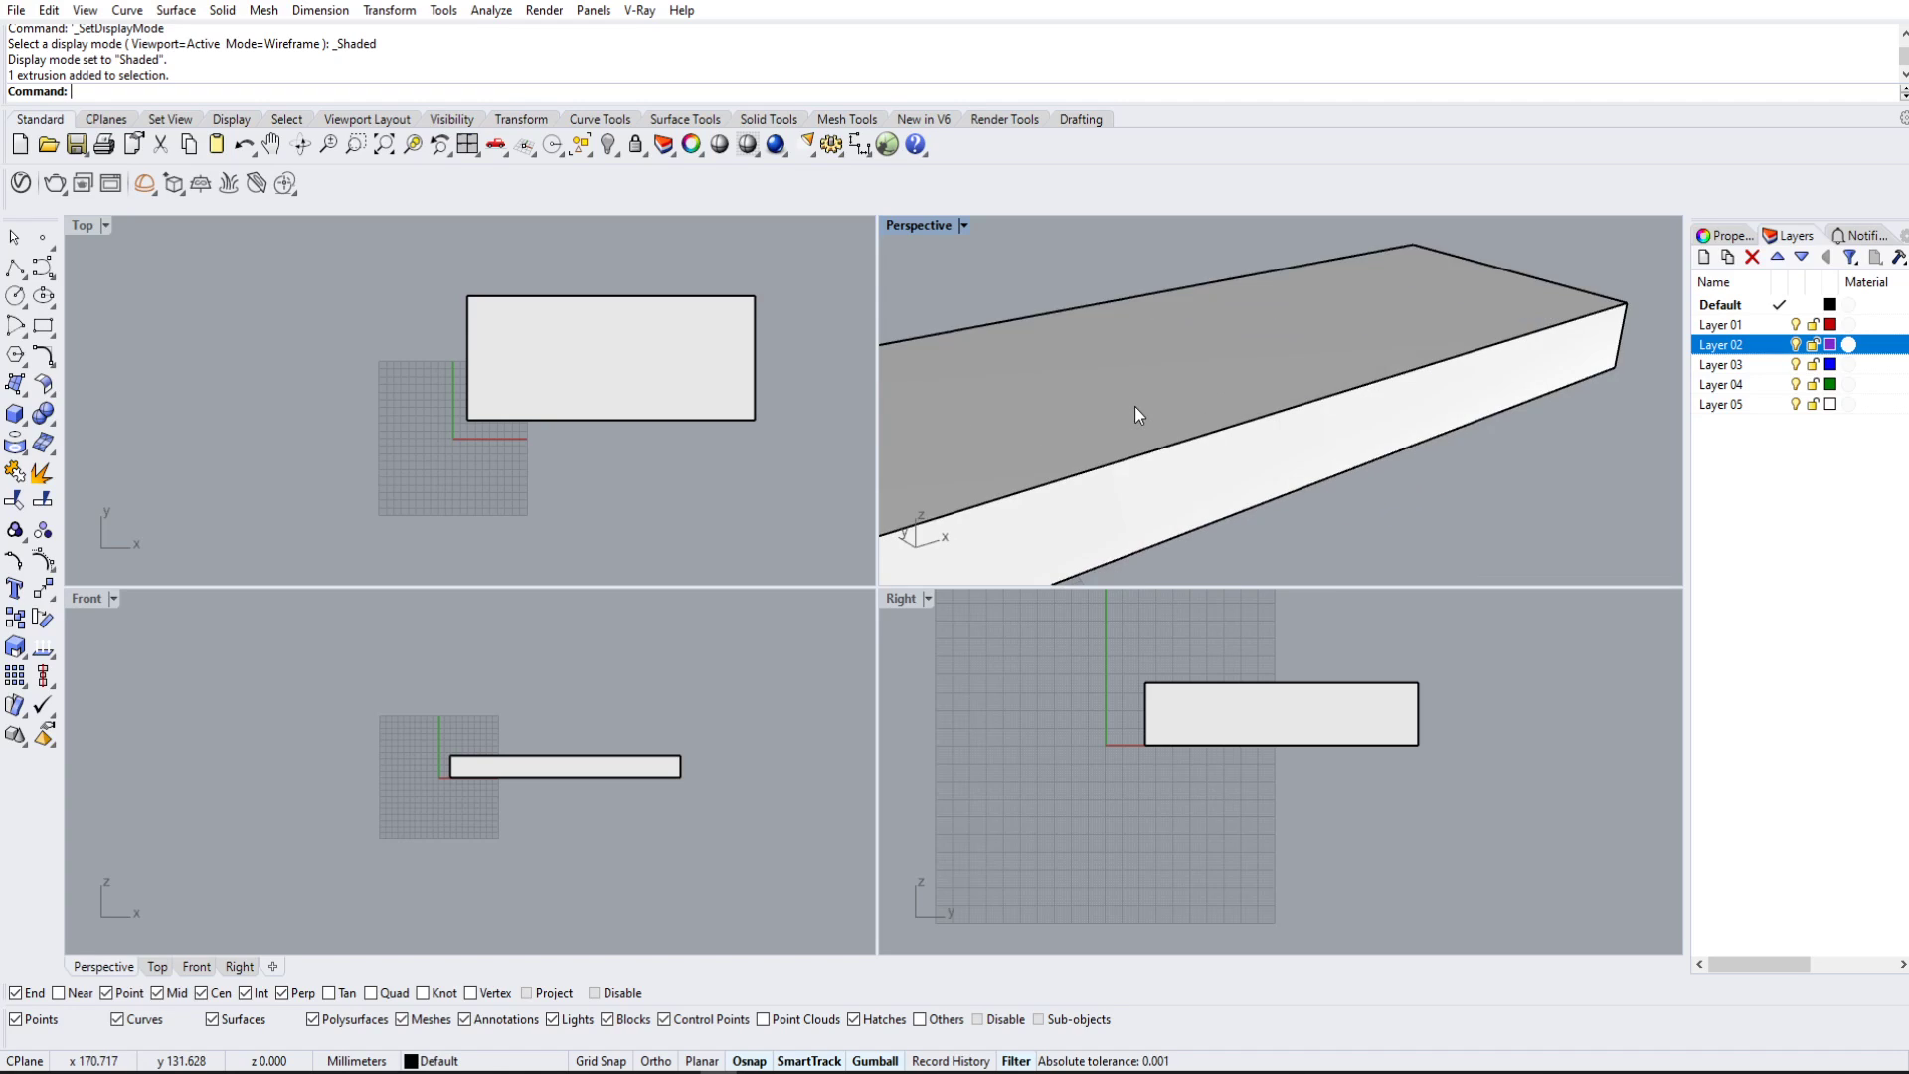
pyautogui.scroll(-3, 1136, 406)
pyautogui.scroll(-3, 1136, 406)
pyautogui.keyDown('shift'); pyautogui.moveTo(1136, 406); pyautogui.dragTo(1362, 471, button='right'); pyautogui.keyUp('shift')
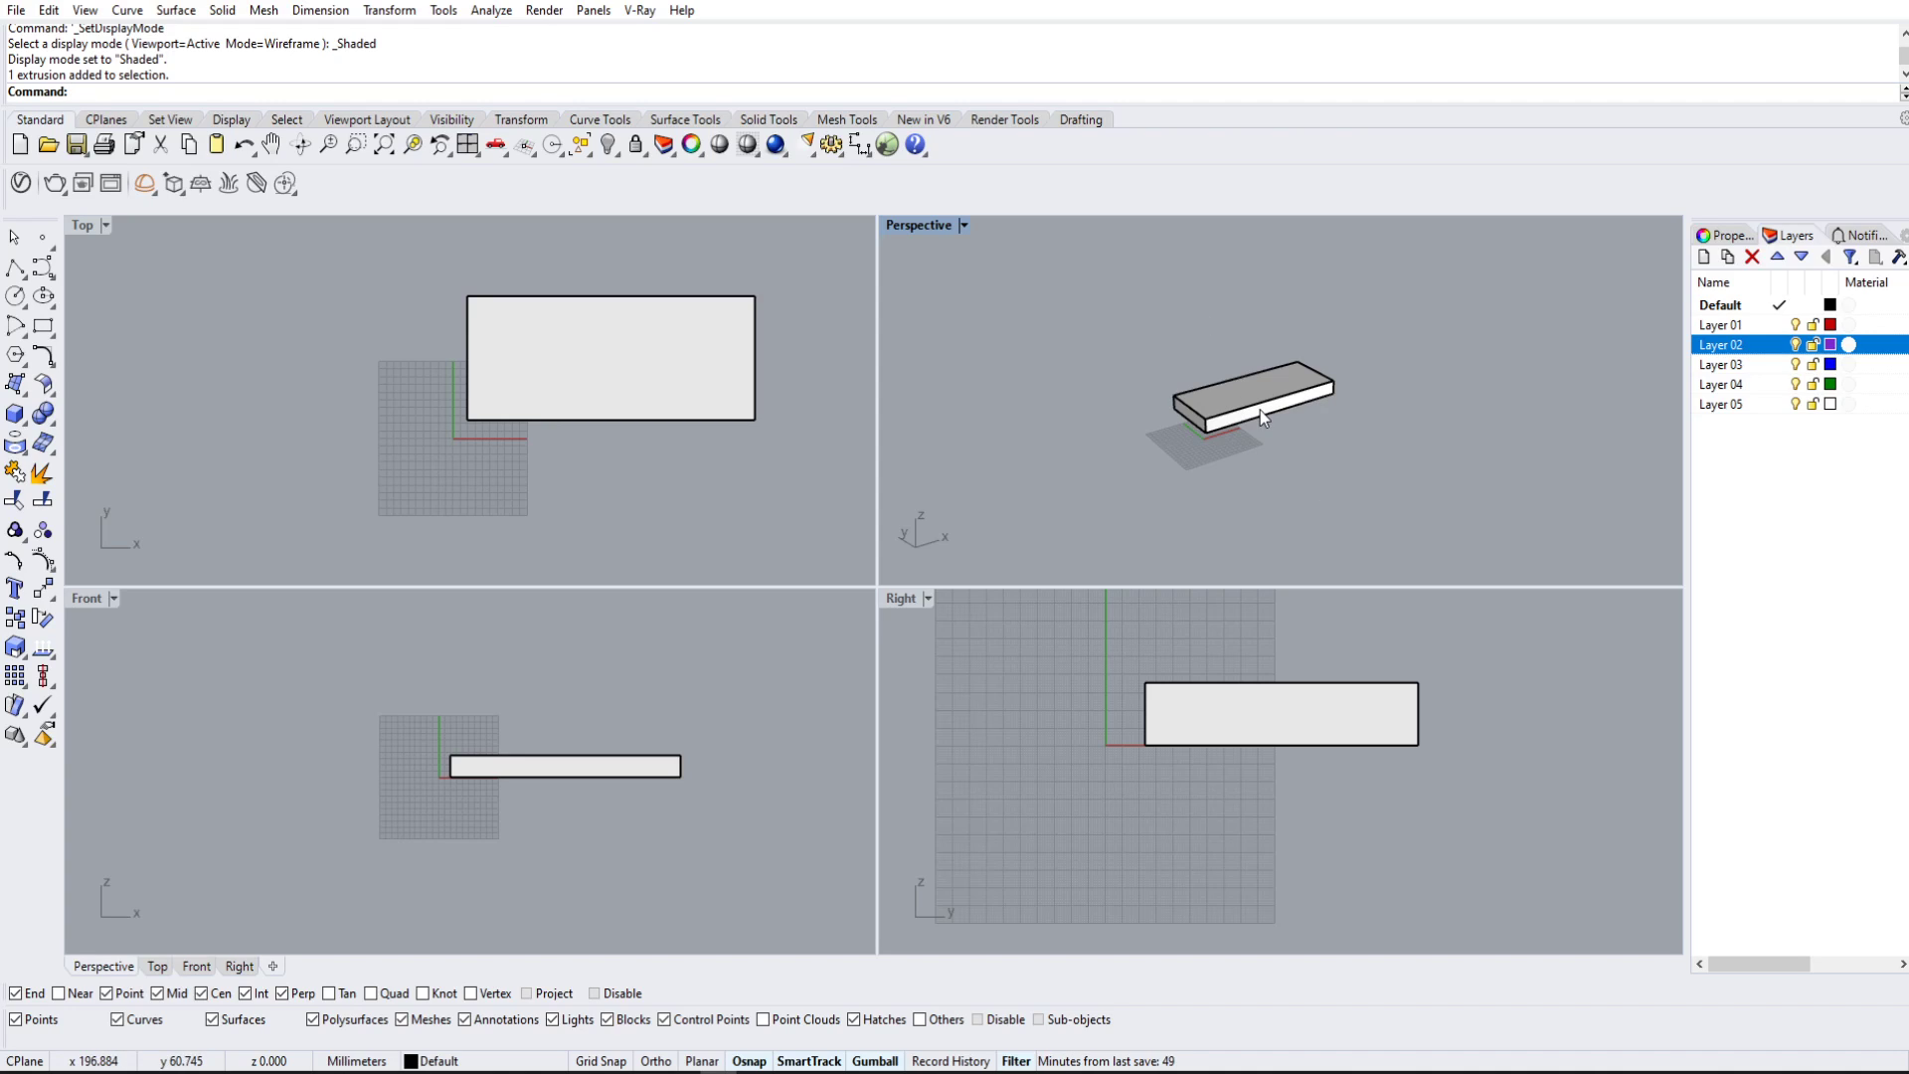
pyautogui.keyDown('shift'); pyautogui.moveTo(1313, 452); pyautogui.dragTo(1243, 376, button='right'); pyautogui.keyUp('shift')
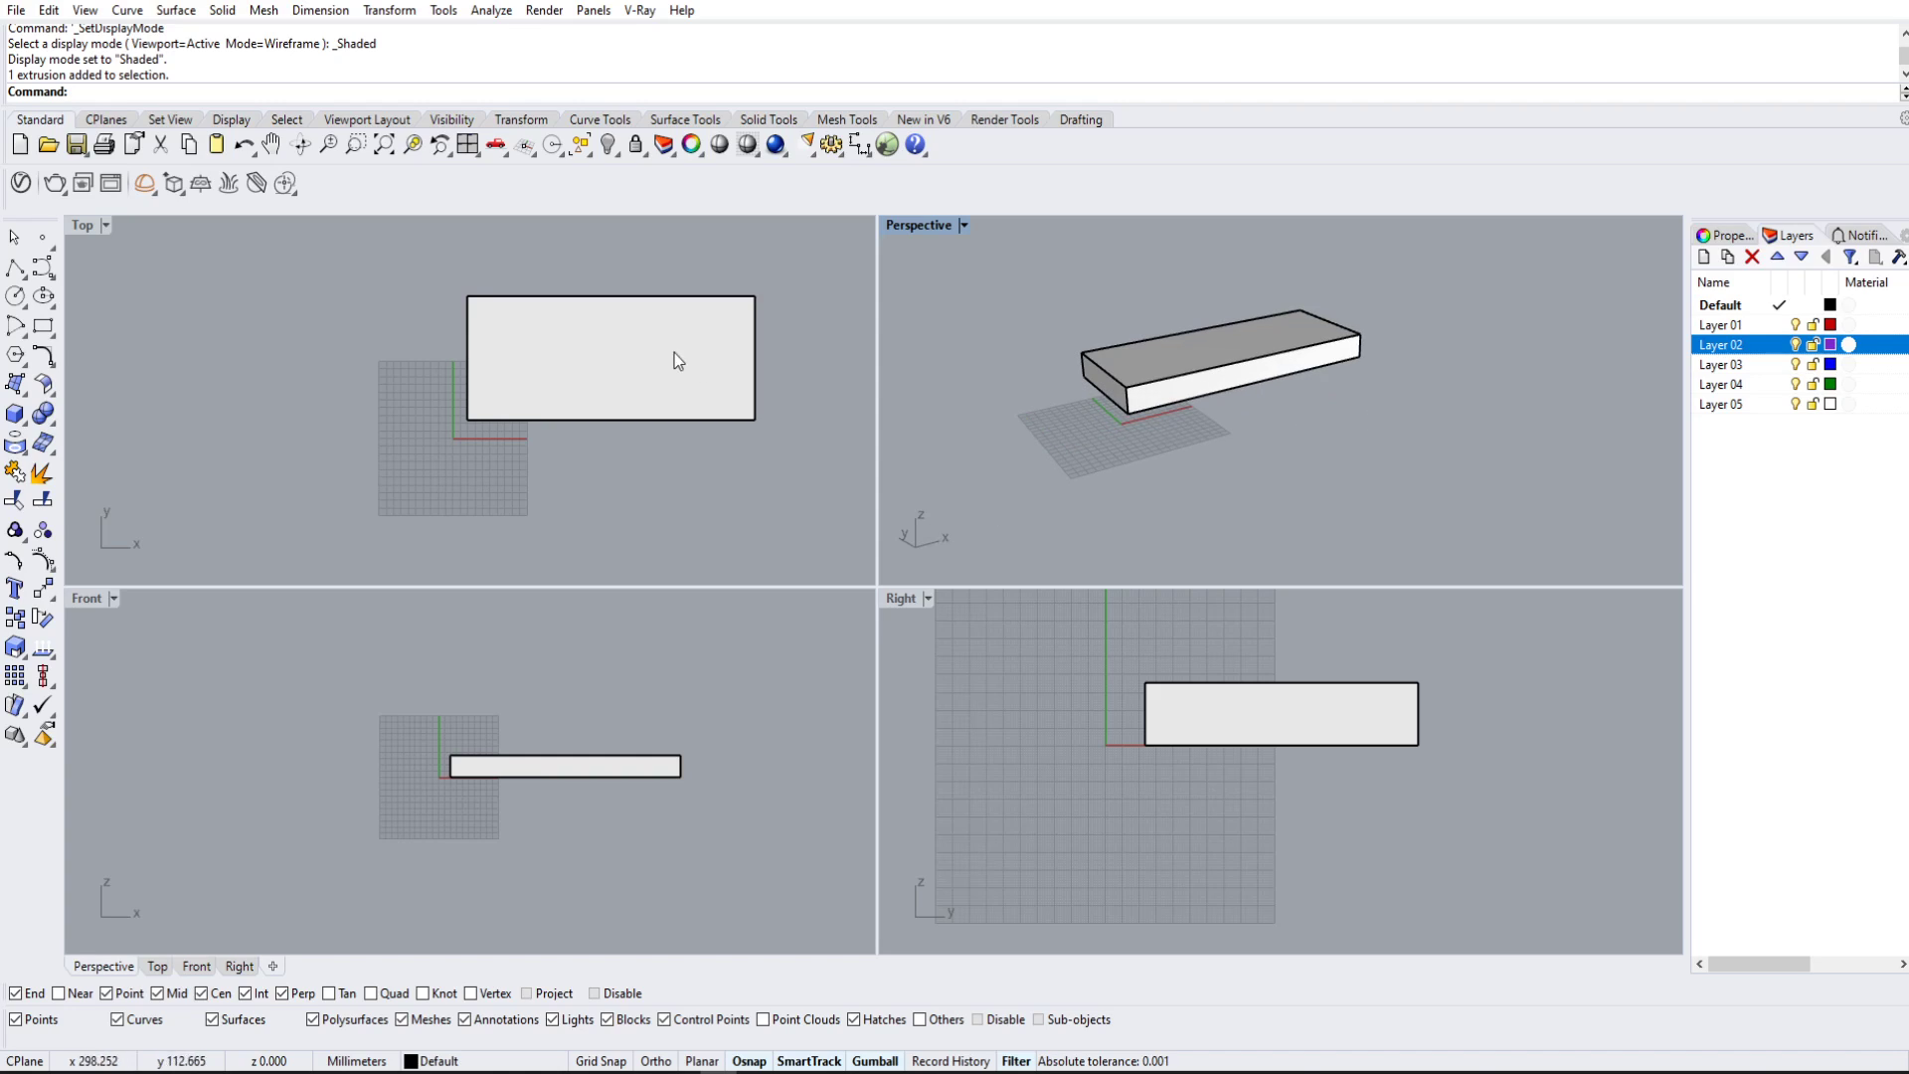
# Step: Compare the Perspective view with the Top, Front and Right viewports by viewing the box from above, the front and the side
pyautogui.click(291, 399)
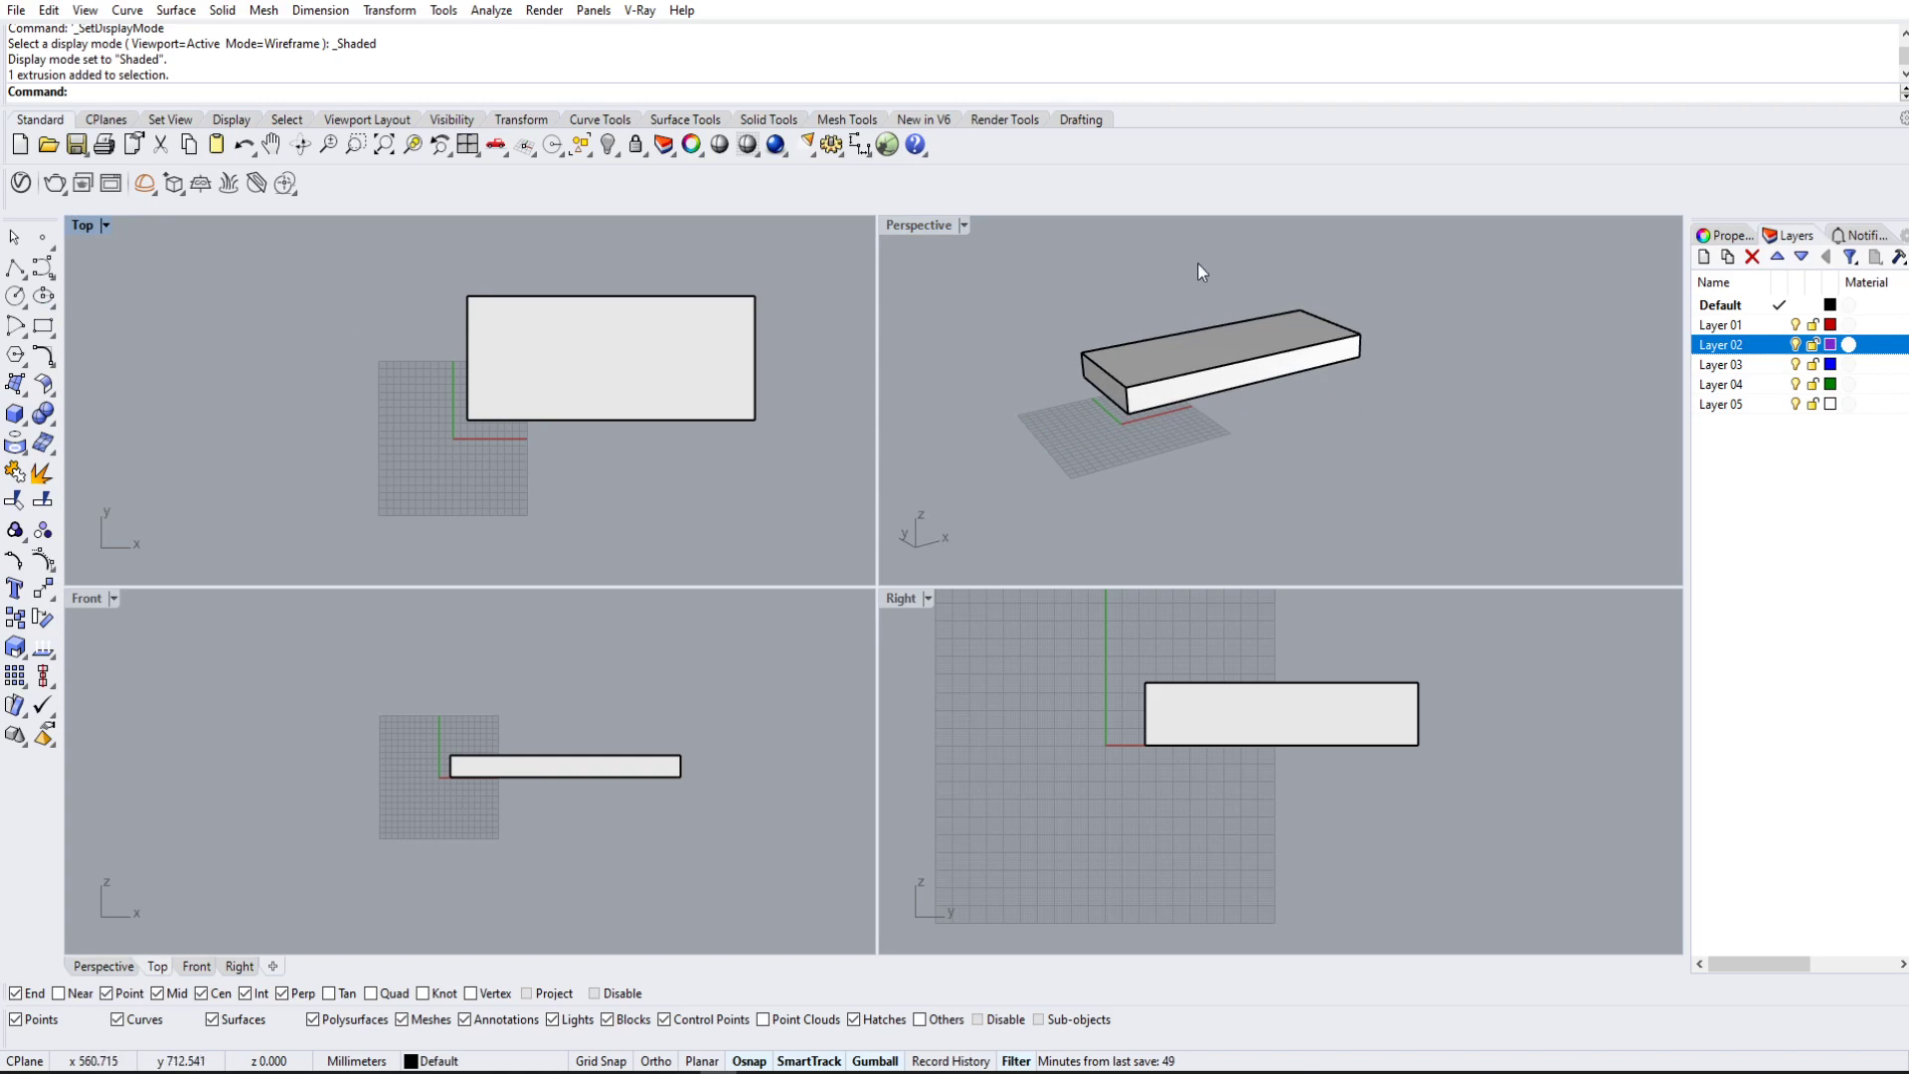
pyautogui.moveTo(1094, 366); pyautogui.dragTo(1263, 487, button='right')
pyautogui.moveTo(1093, 410); pyautogui.dragTo(1300, 405, button='right')
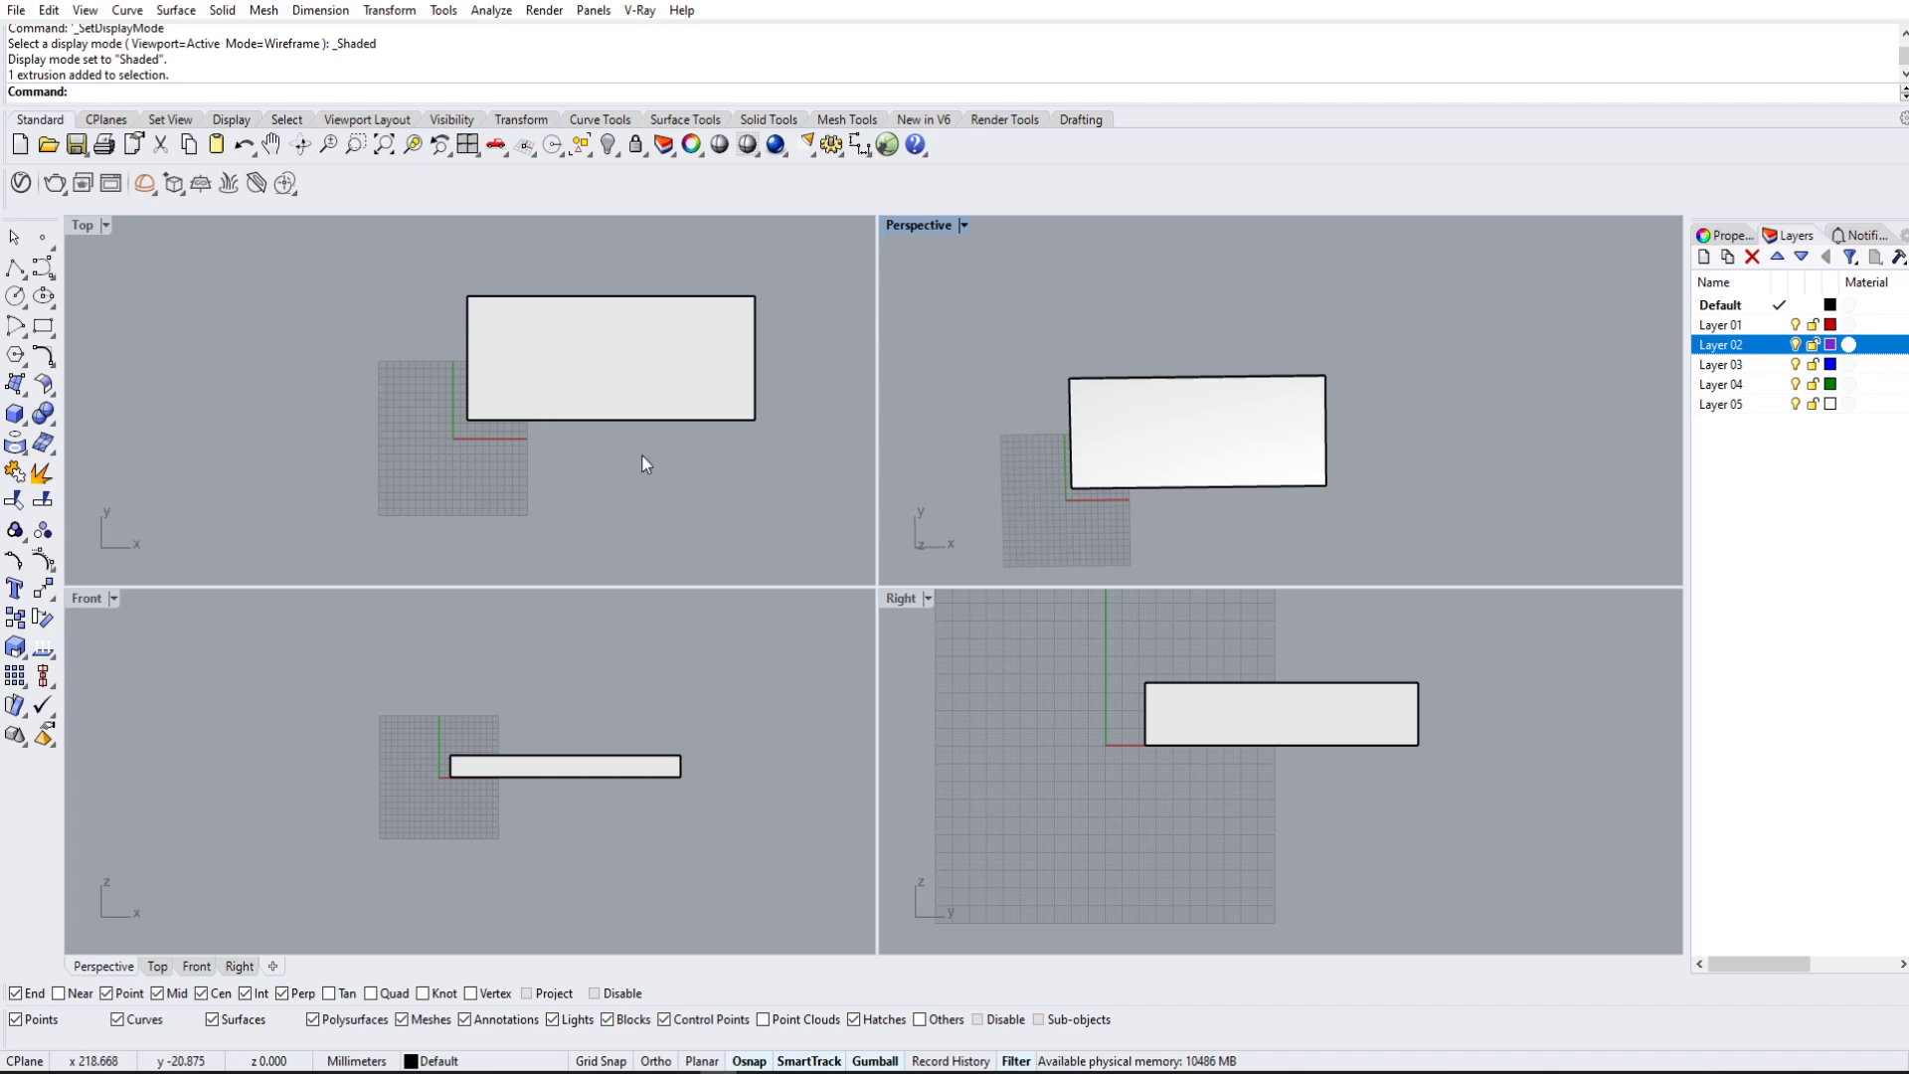
pyautogui.click(303, 700)
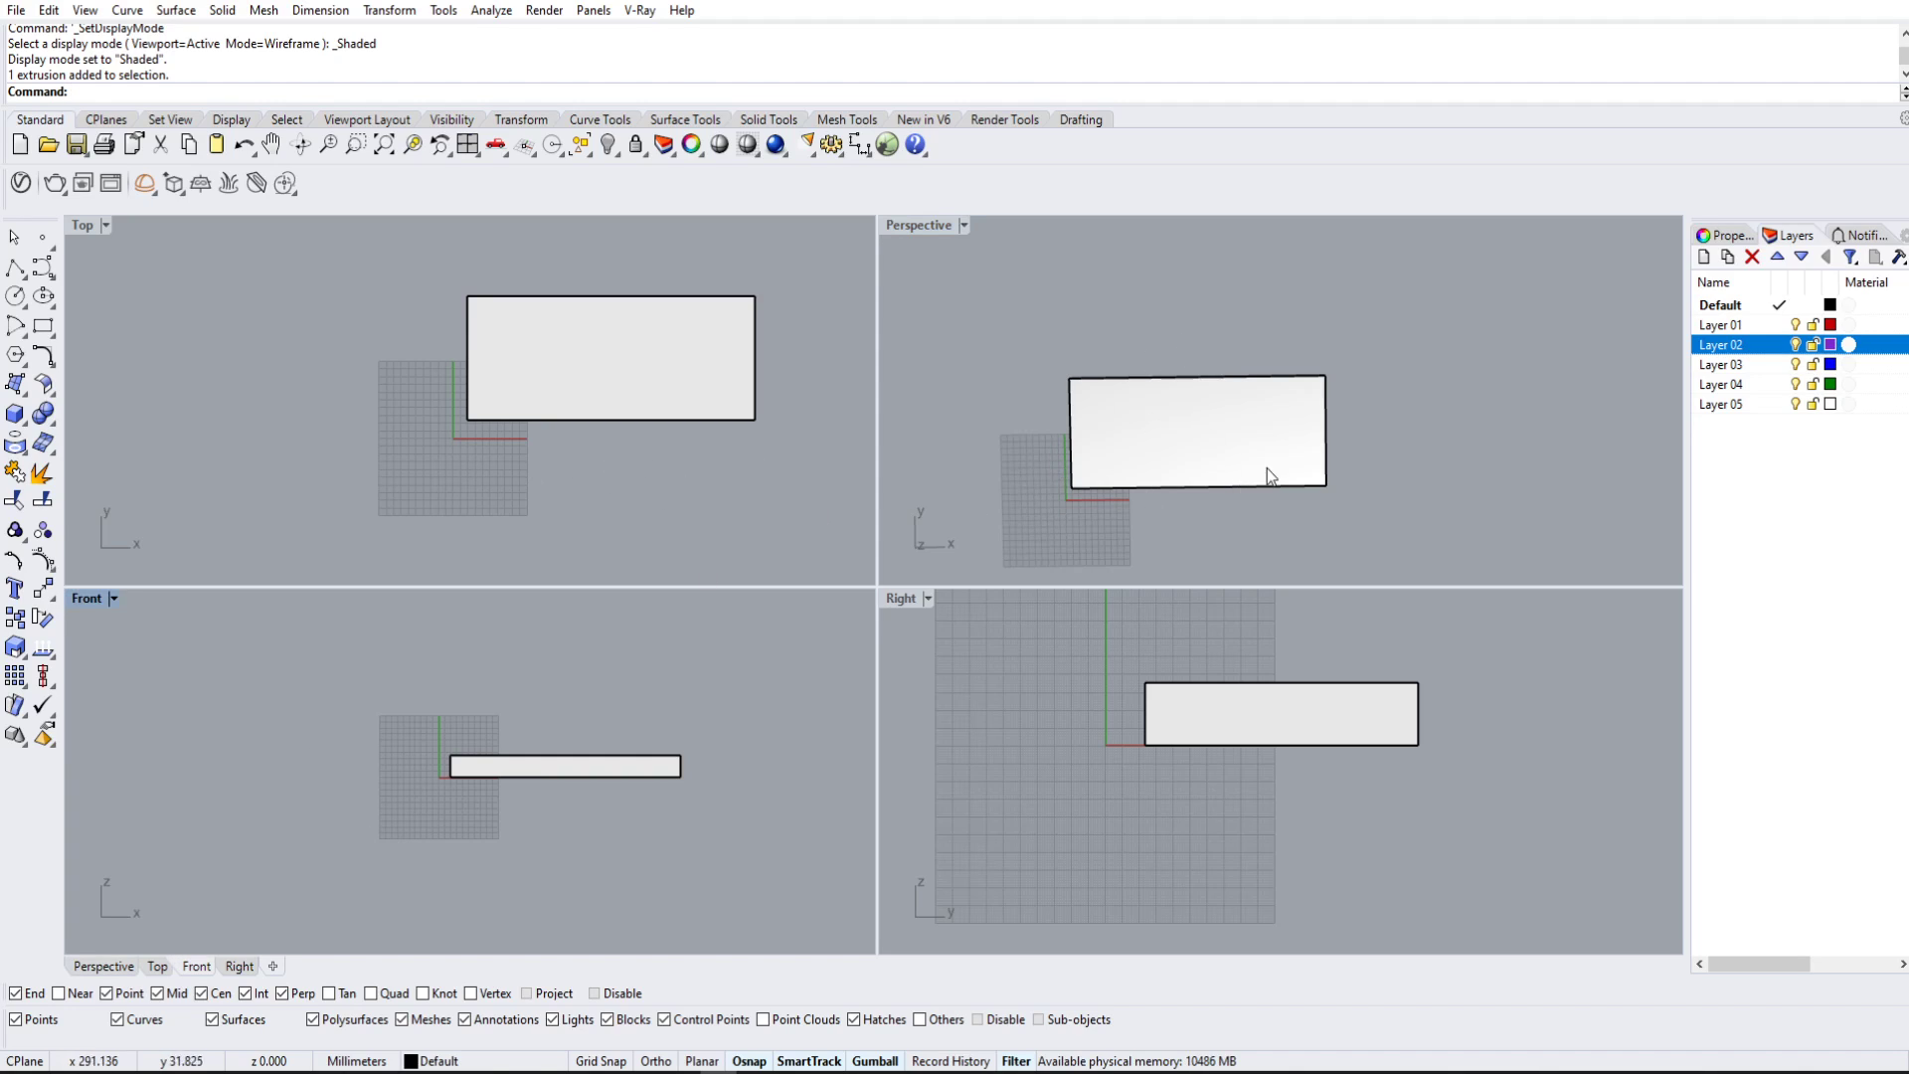
pyautogui.moveTo(1267, 468); pyautogui.dragTo(1300, 413, button='right')
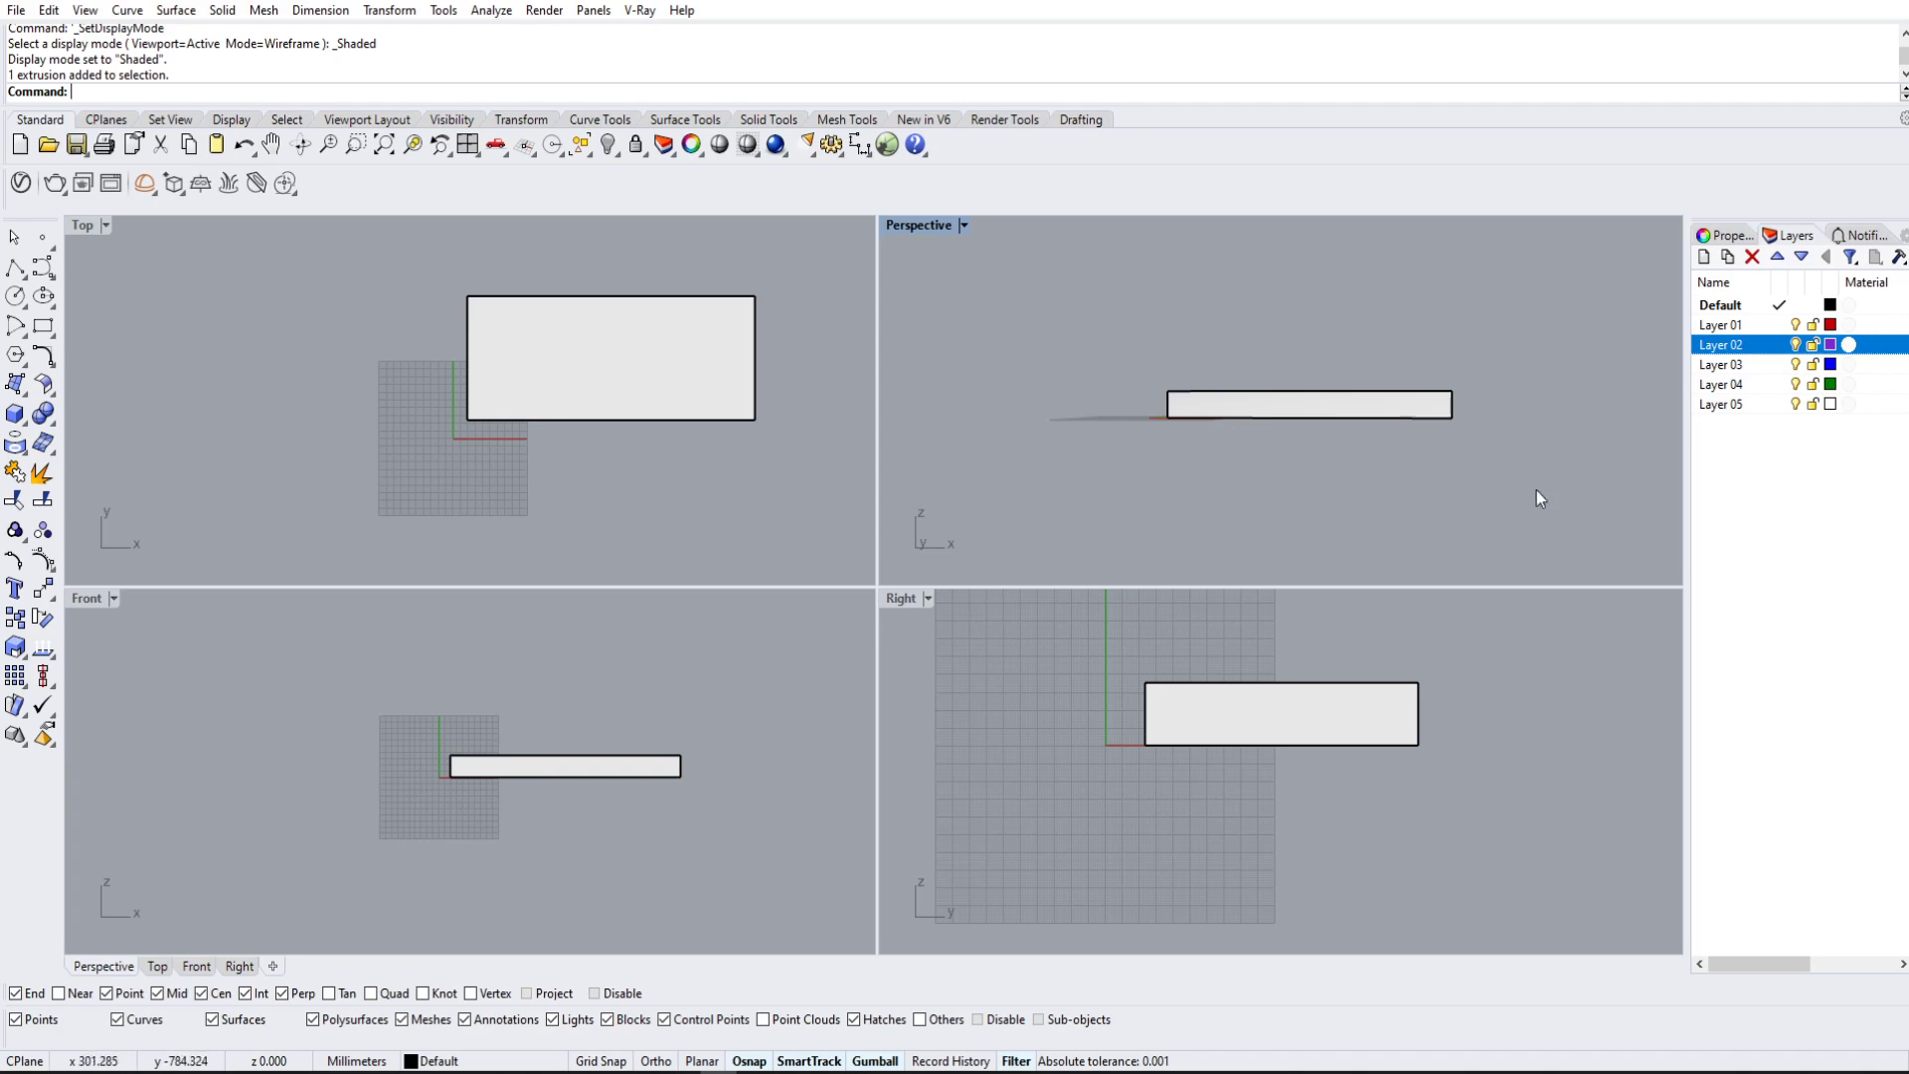
pyautogui.scroll(-5, 1232, 473)
pyautogui.moveTo(1231, 473); pyautogui.dragTo(1330, 437, button='right')
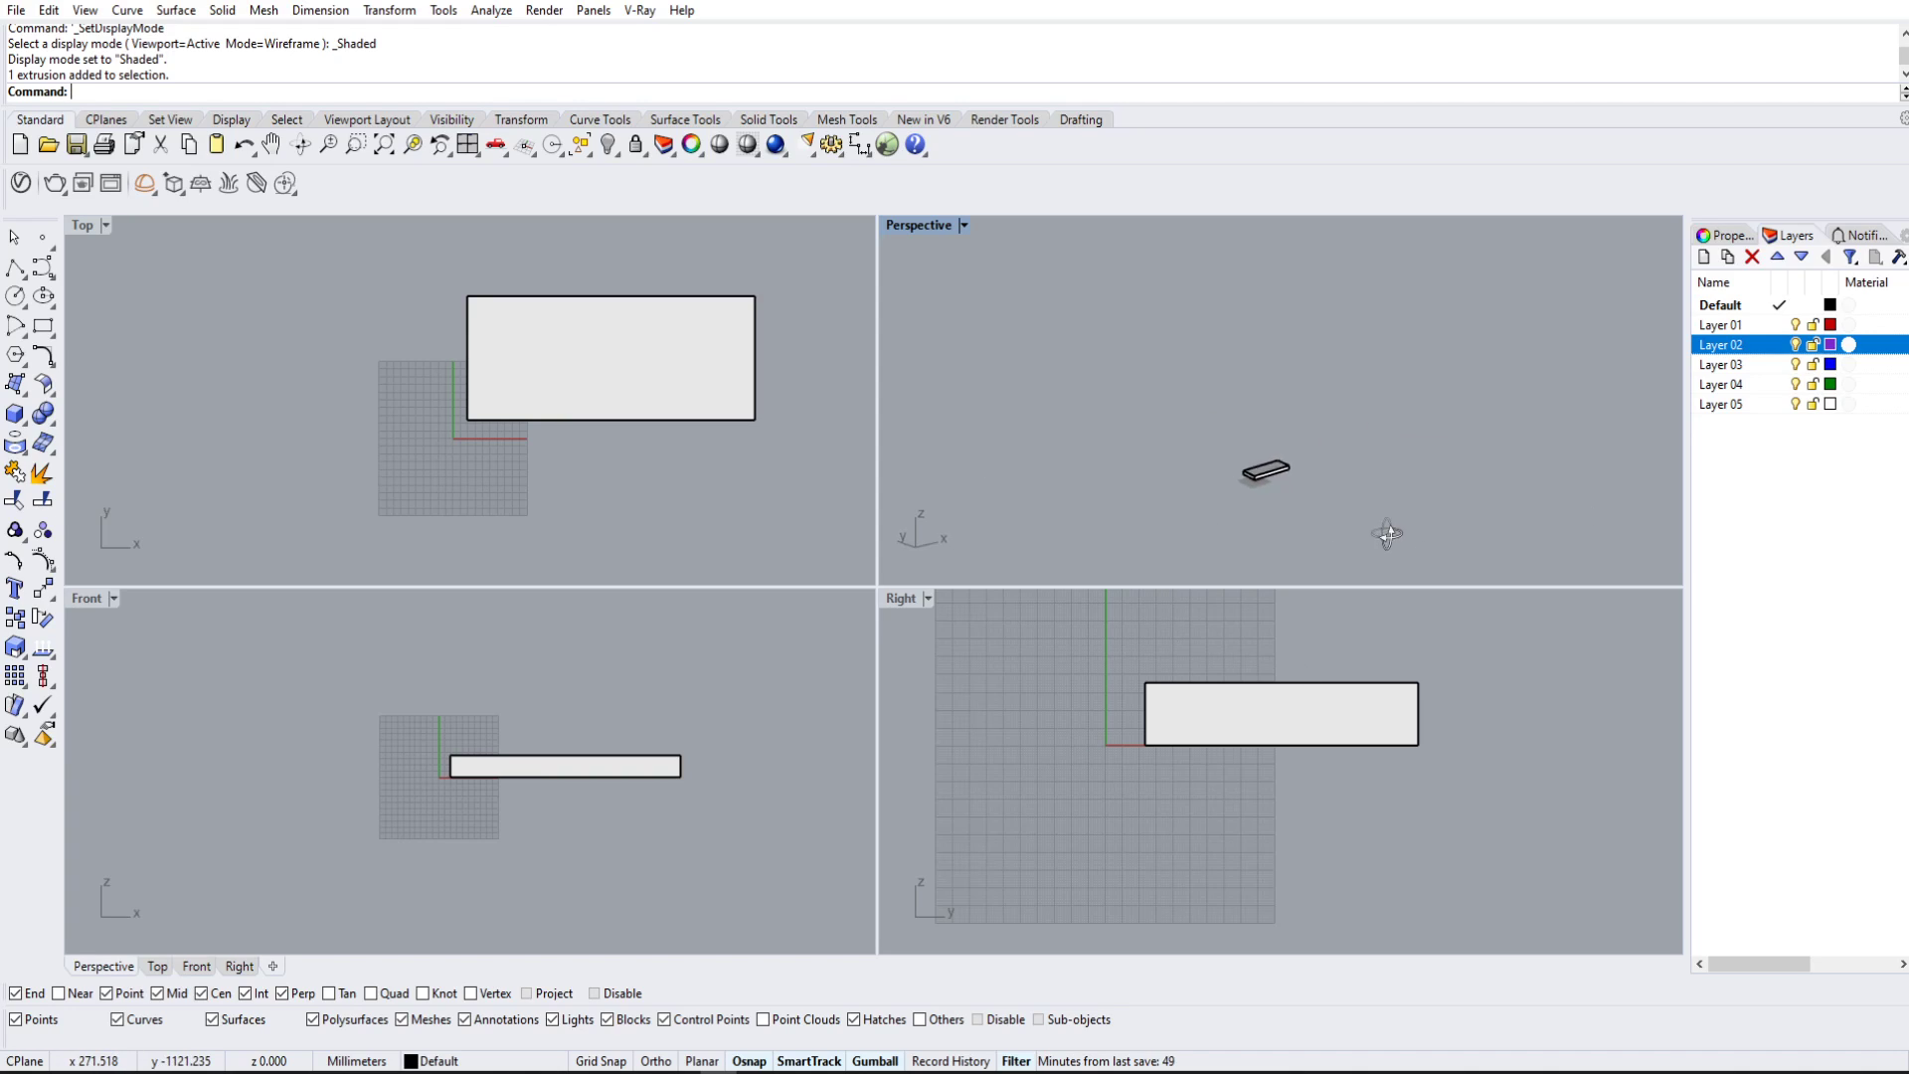
pyautogui.scroll(5, 1330, 437)
pyautogui.moveTo(1225, 493); pyautogui.dragTo(1280, 497, button='right')
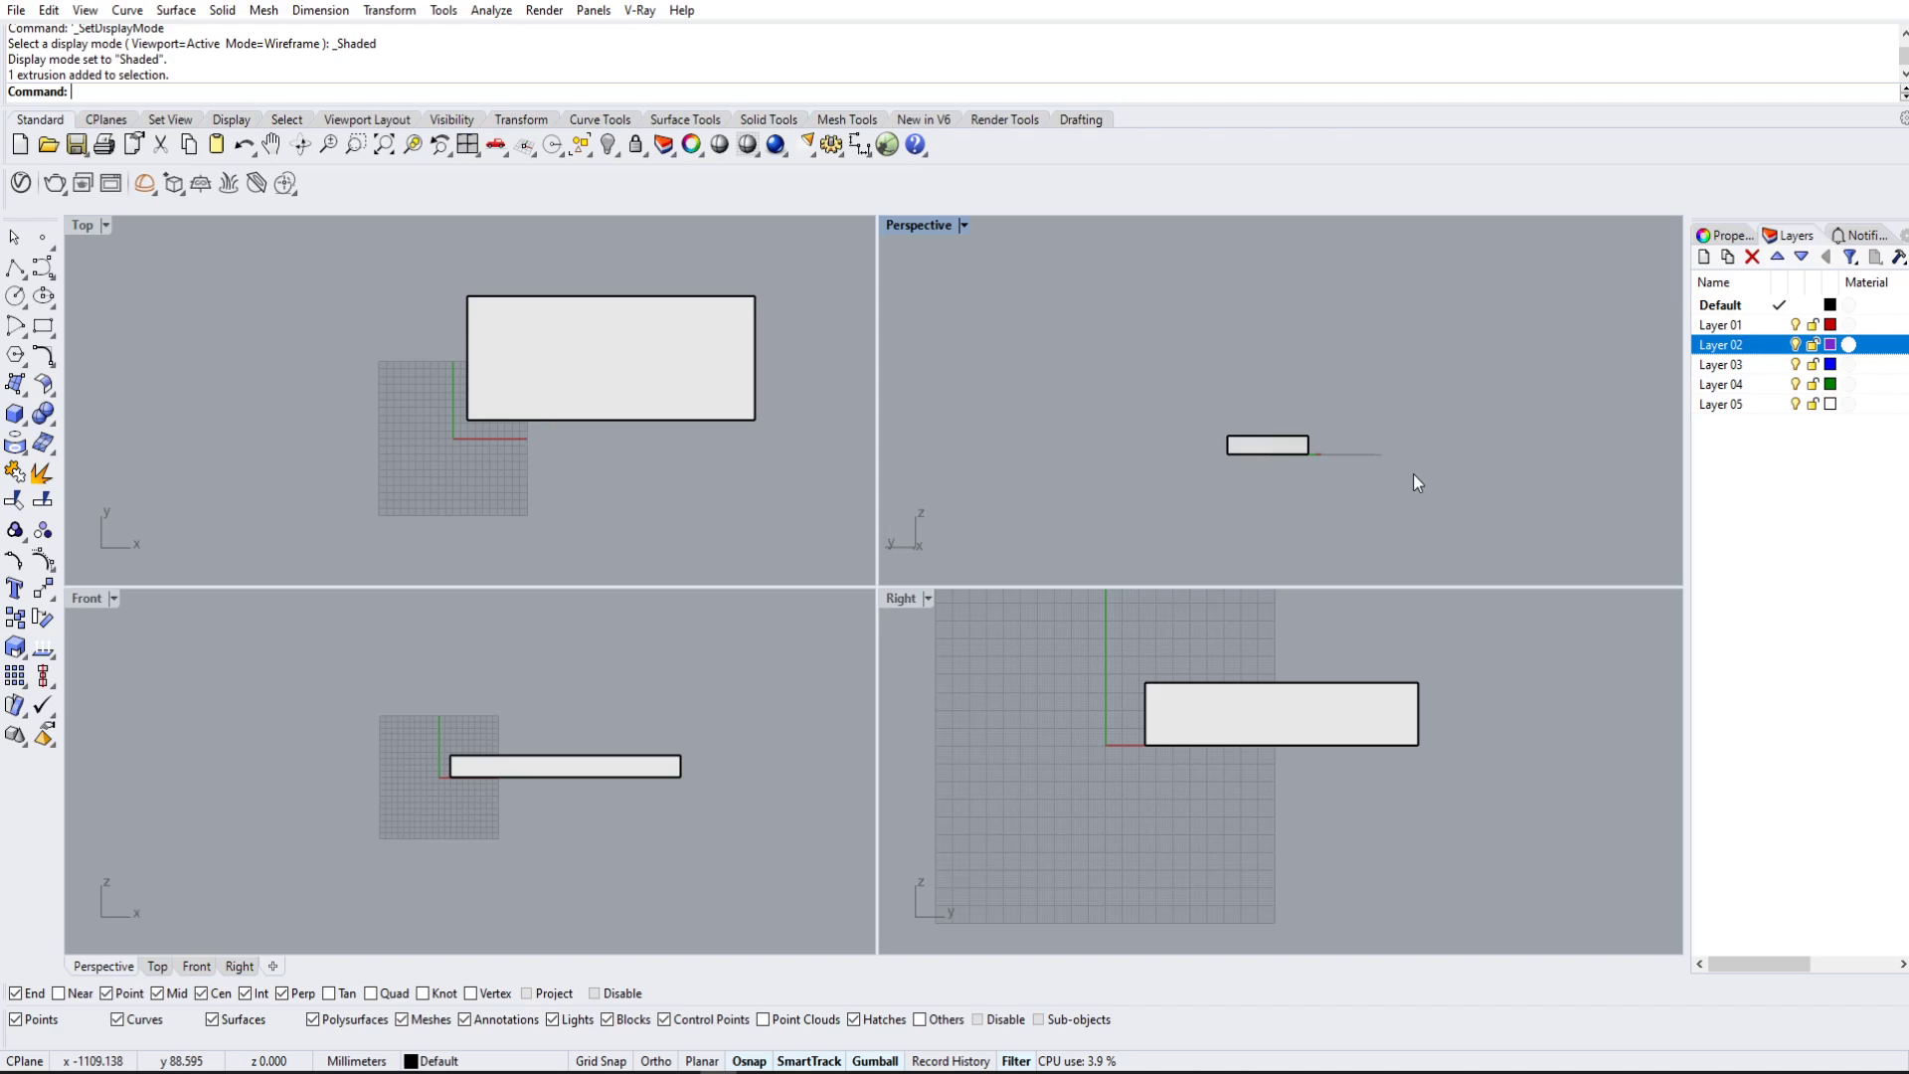
pyautogui.moveTo(1412, 473); pyautogui.dragTo(1387, 396, button='right')
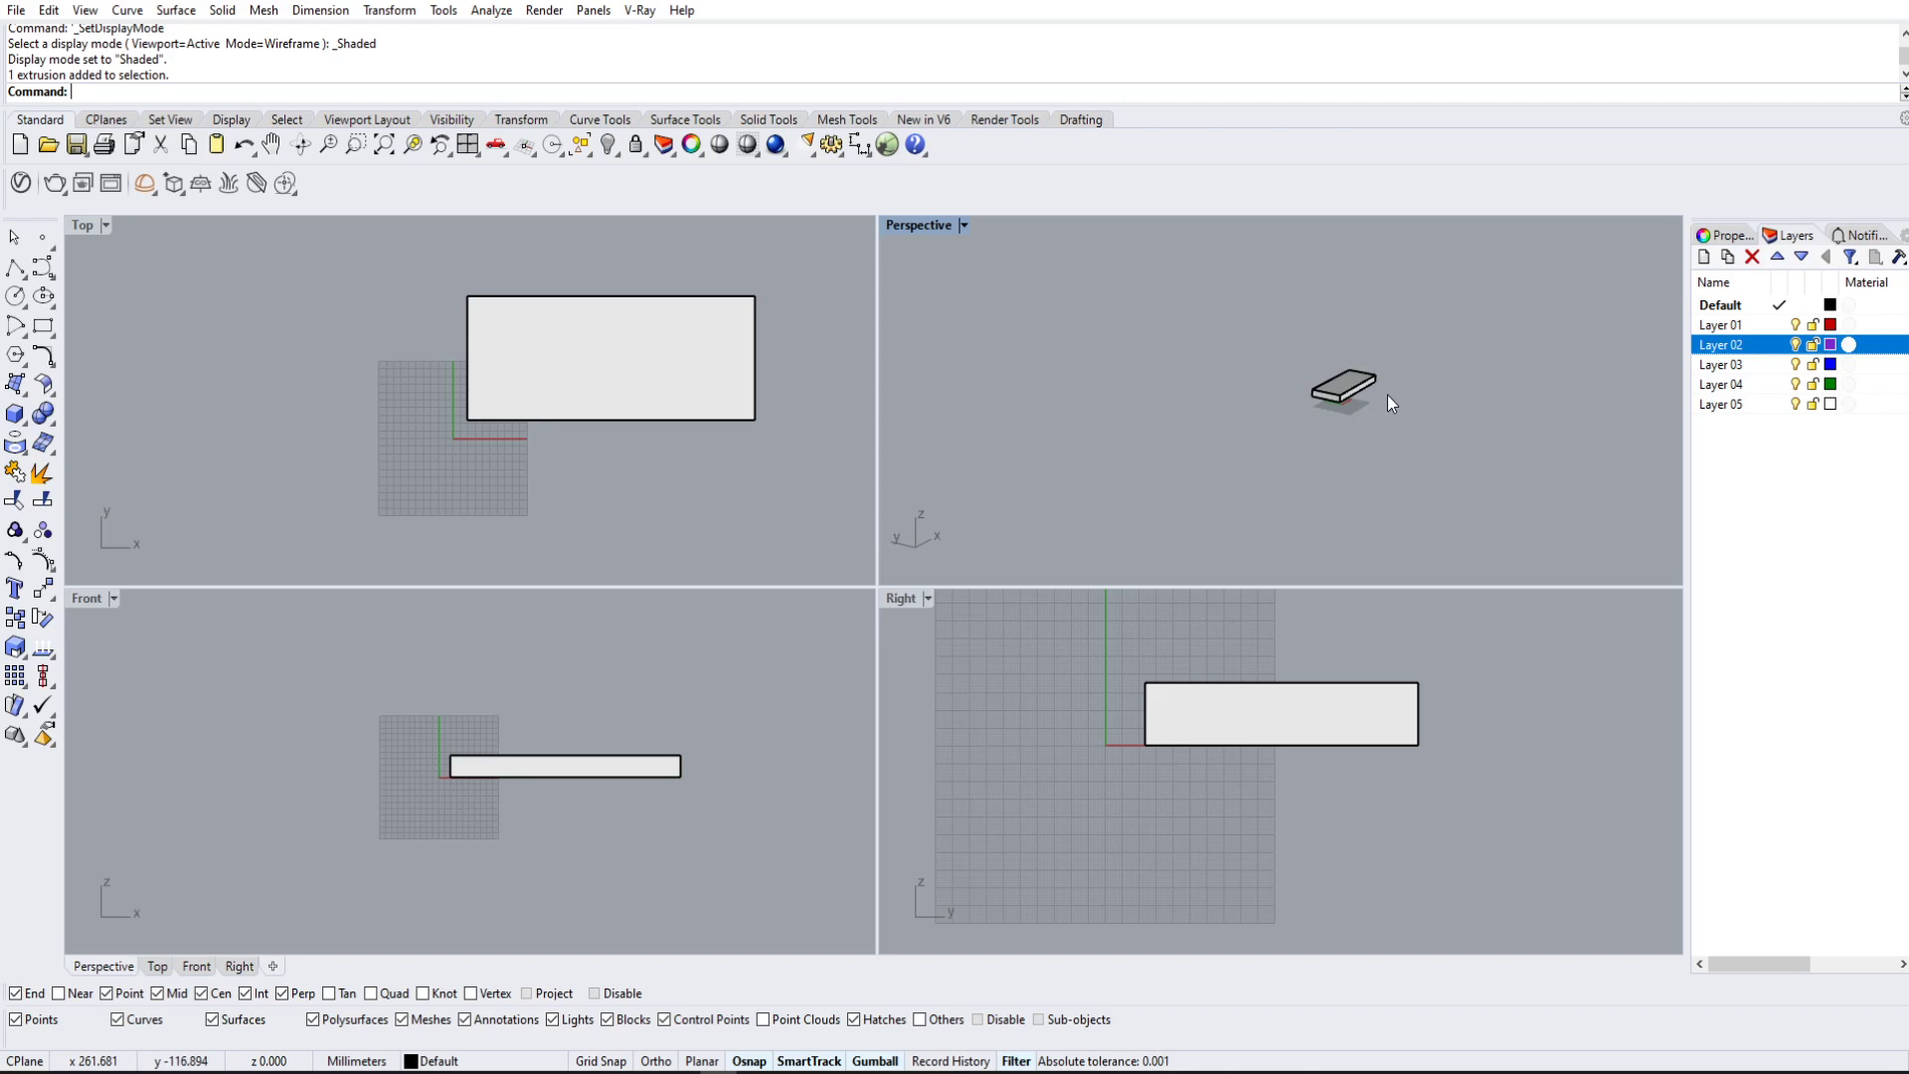
# Step: Maximize the Perspective viewport and enlarge the view of the box
pyautogui.doubleClick(928, 229)
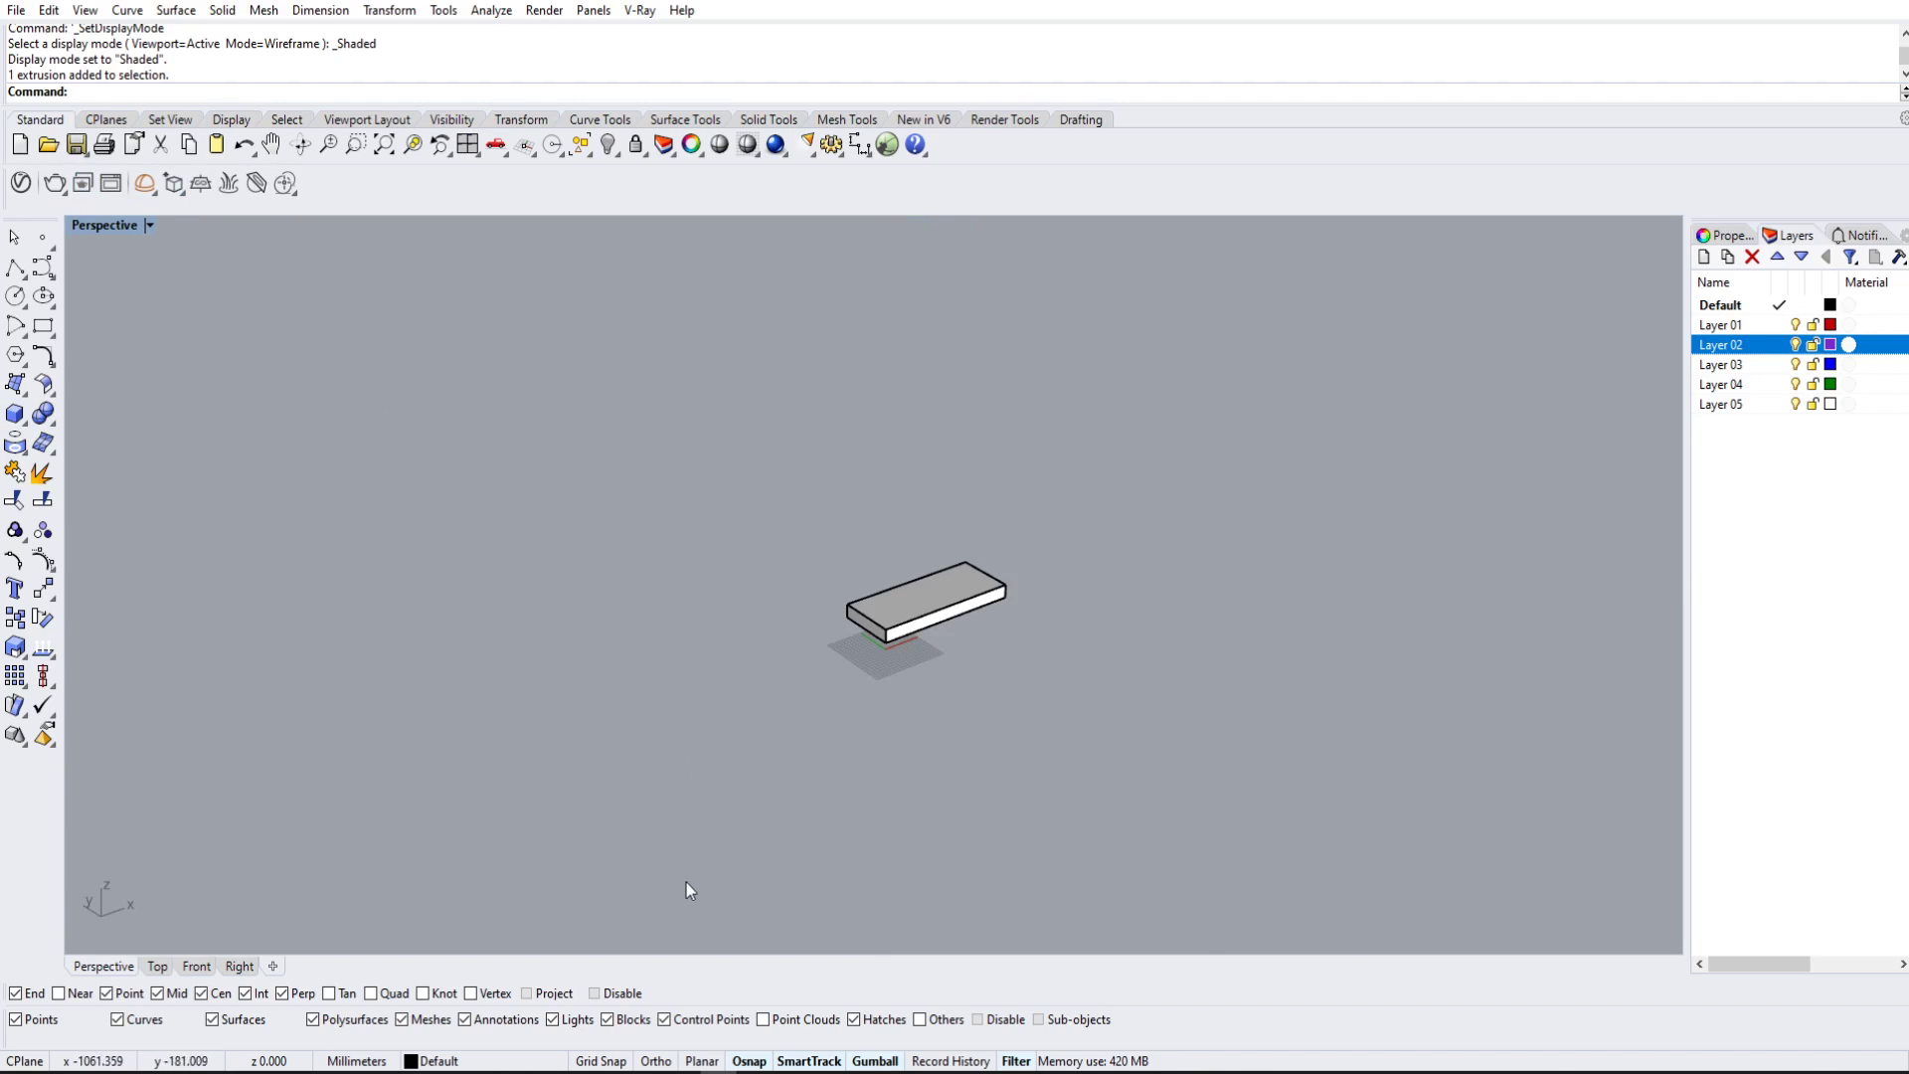
pyautogui.scroll(5, 888, 634)
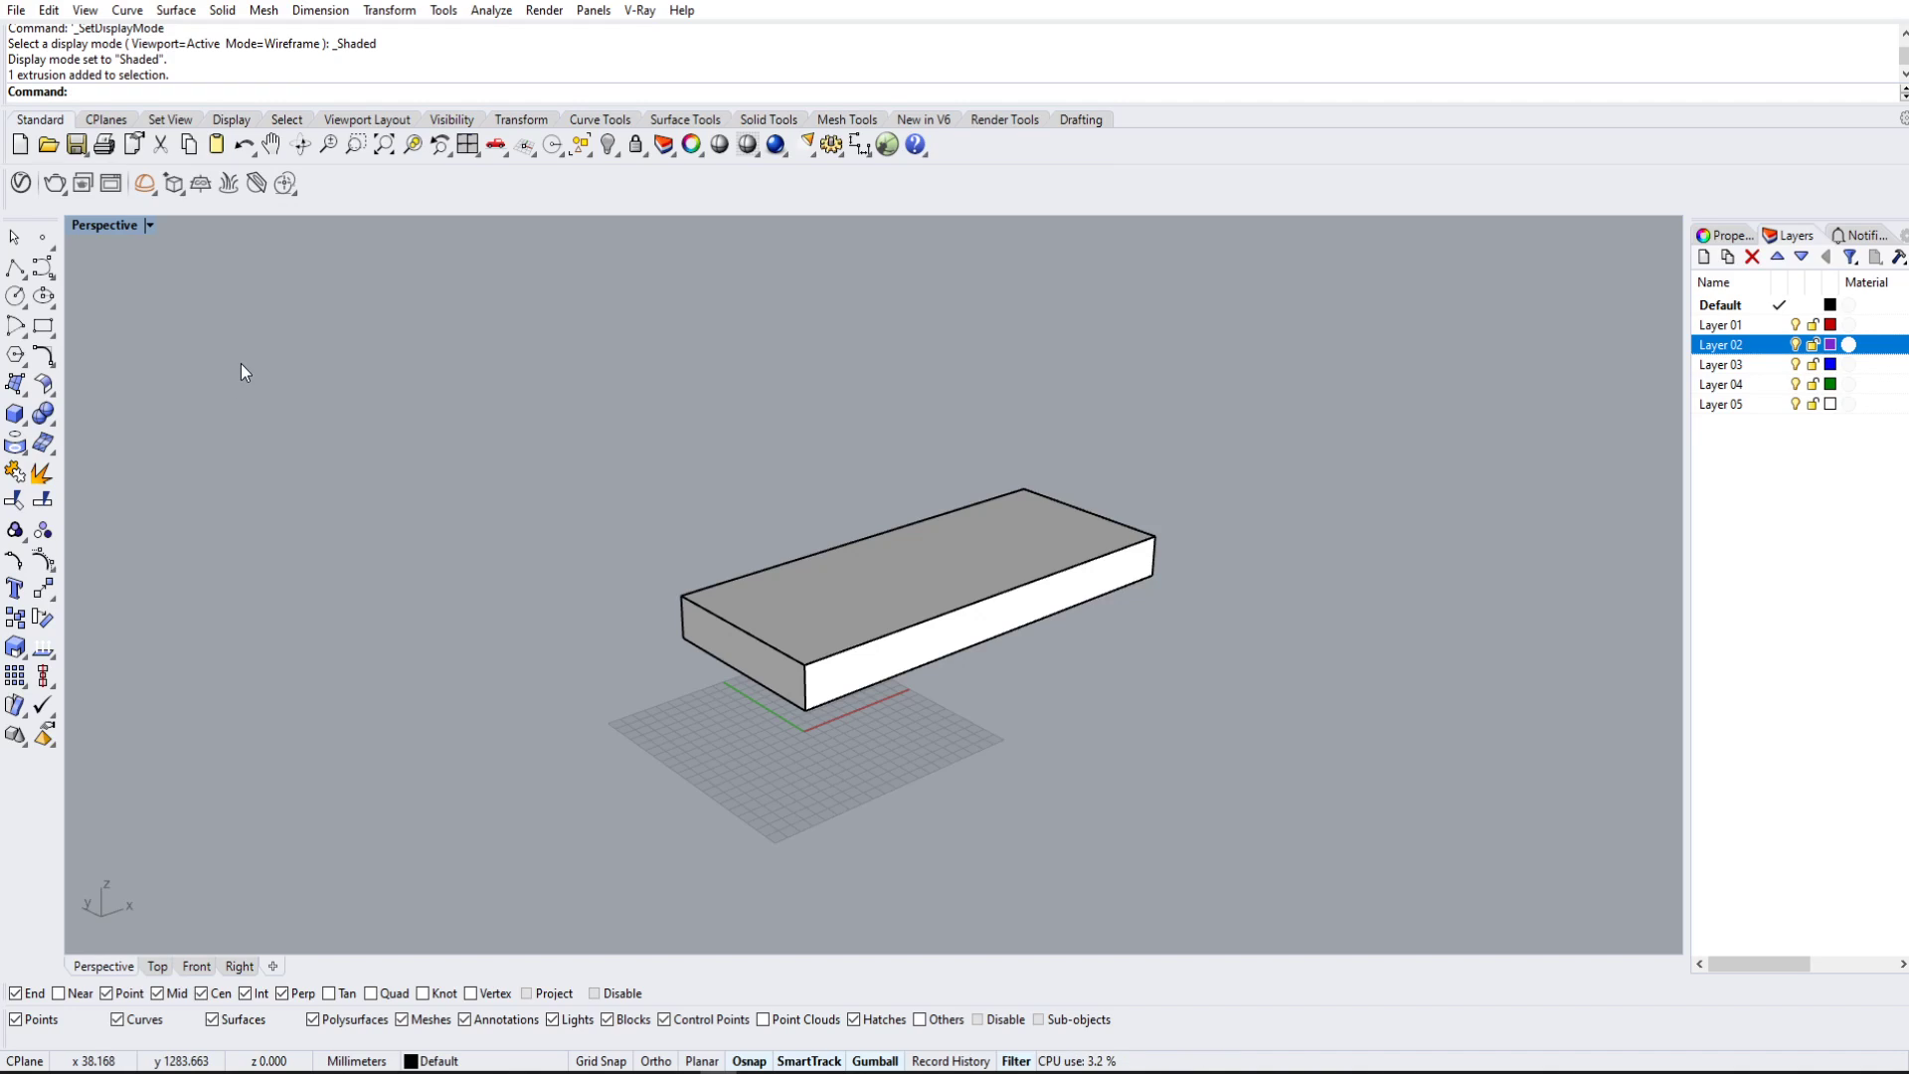
# Step: Place a point snapped to the box's top corner nearest the origin, and delete it
pyautogui.click(42, 237)
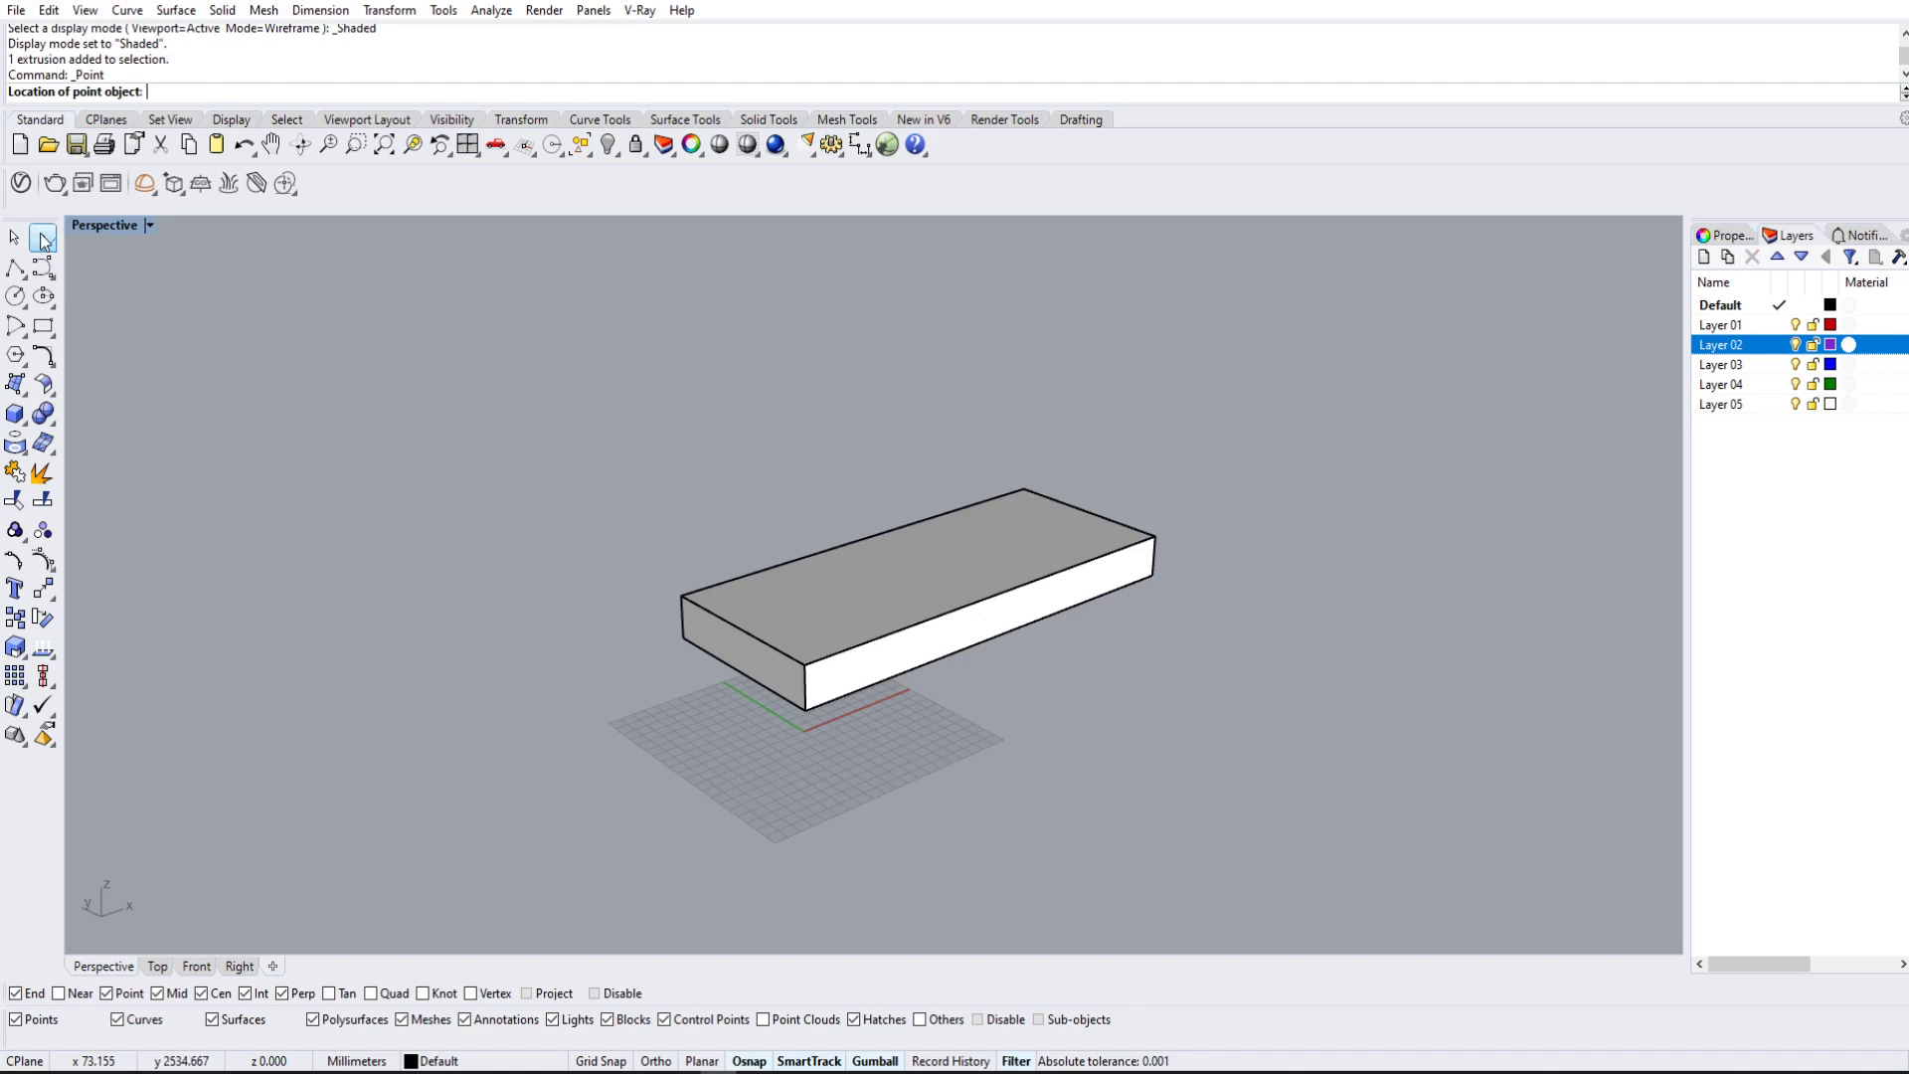
pyautogui.click(806, 666)
pyautogui.moveTo(1126, 706); pyautogui.dragTo(687, 624, button='right')
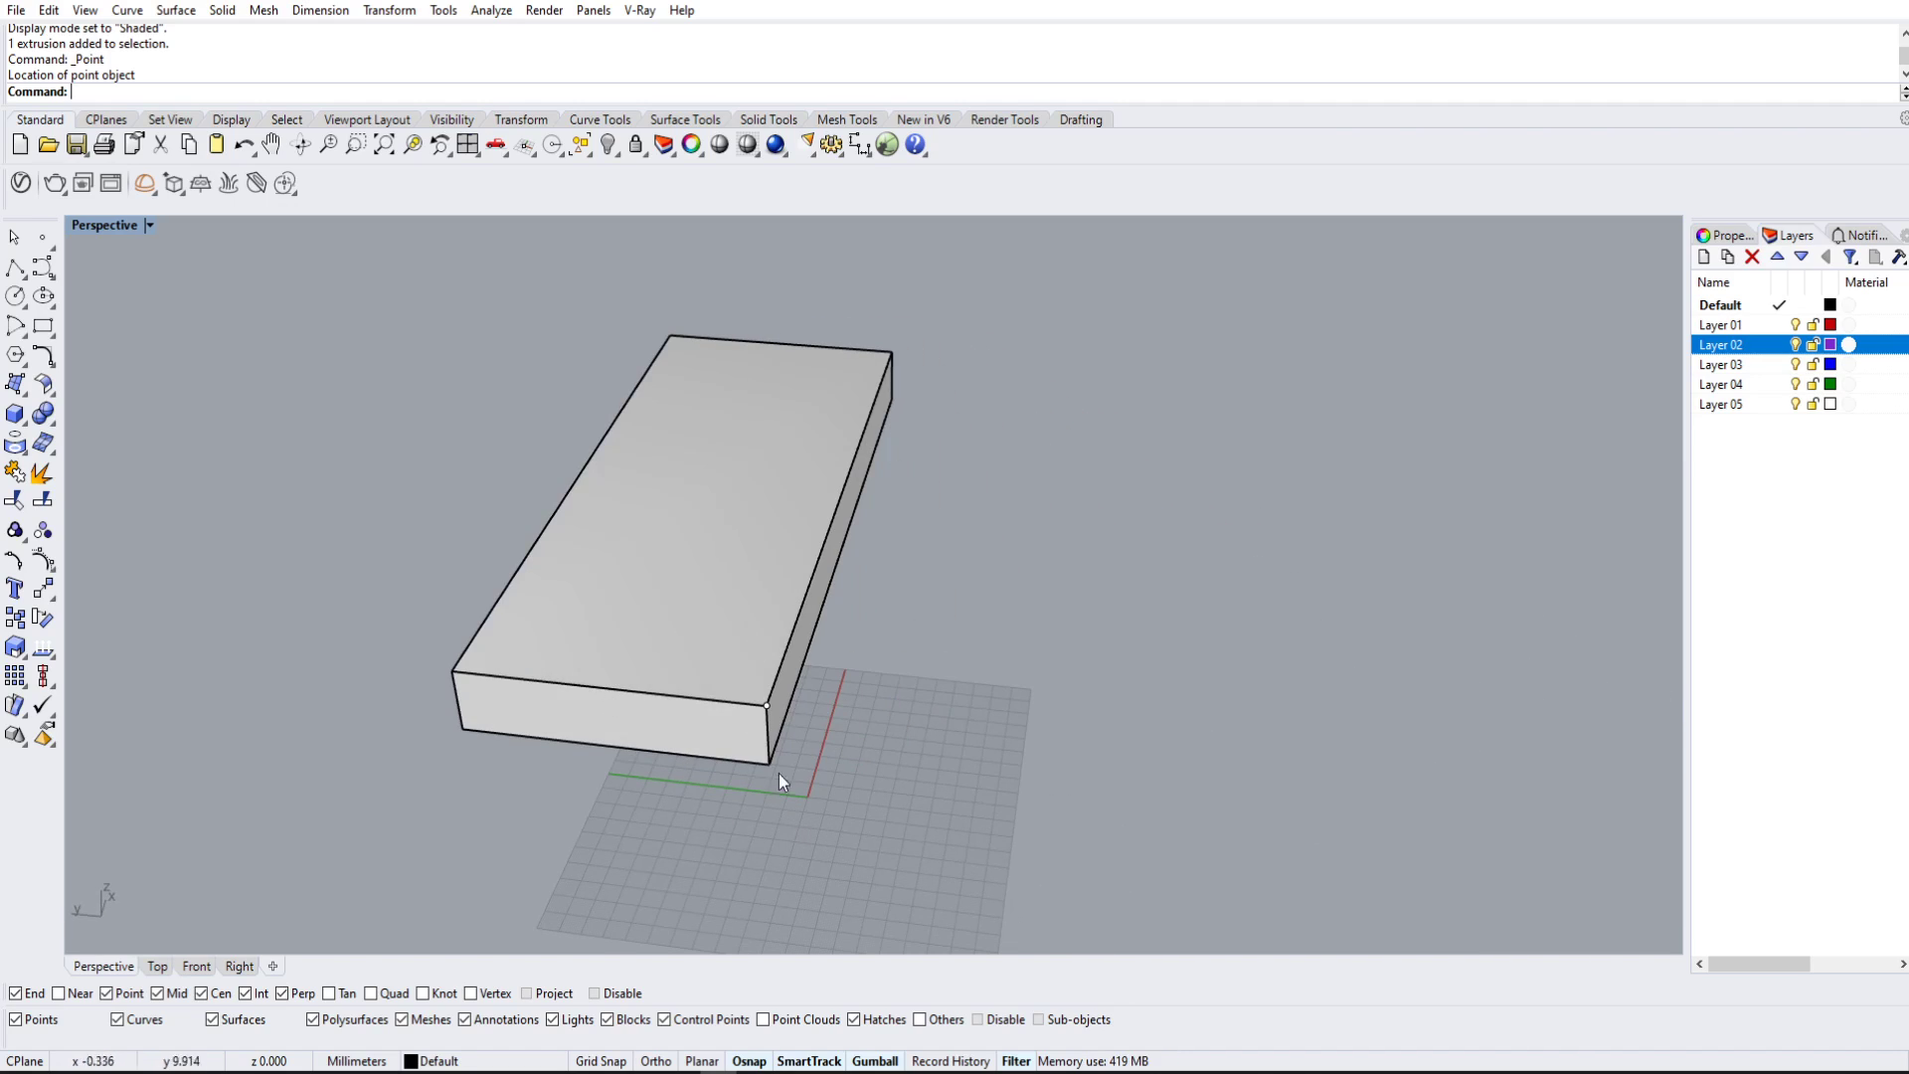
pyautogui.click(766, 707)
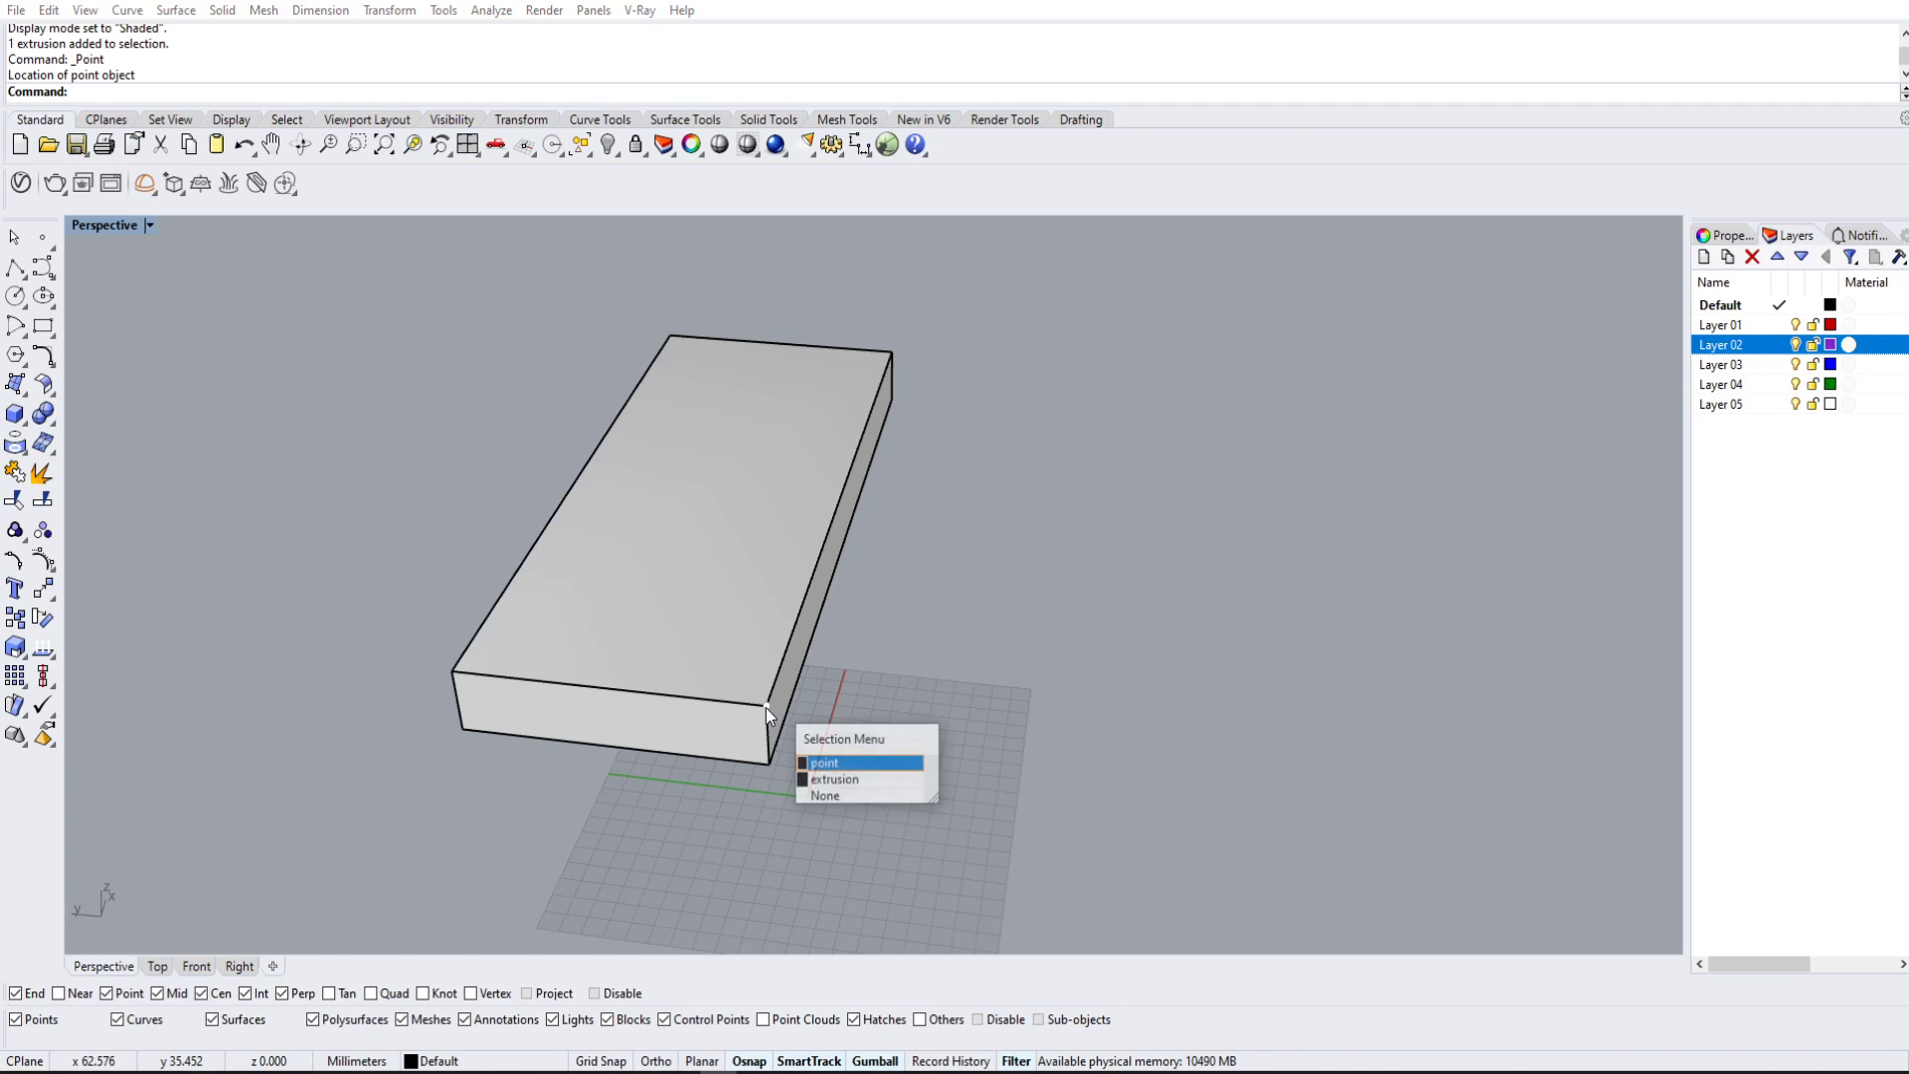
pyautogui.click(886, 761)
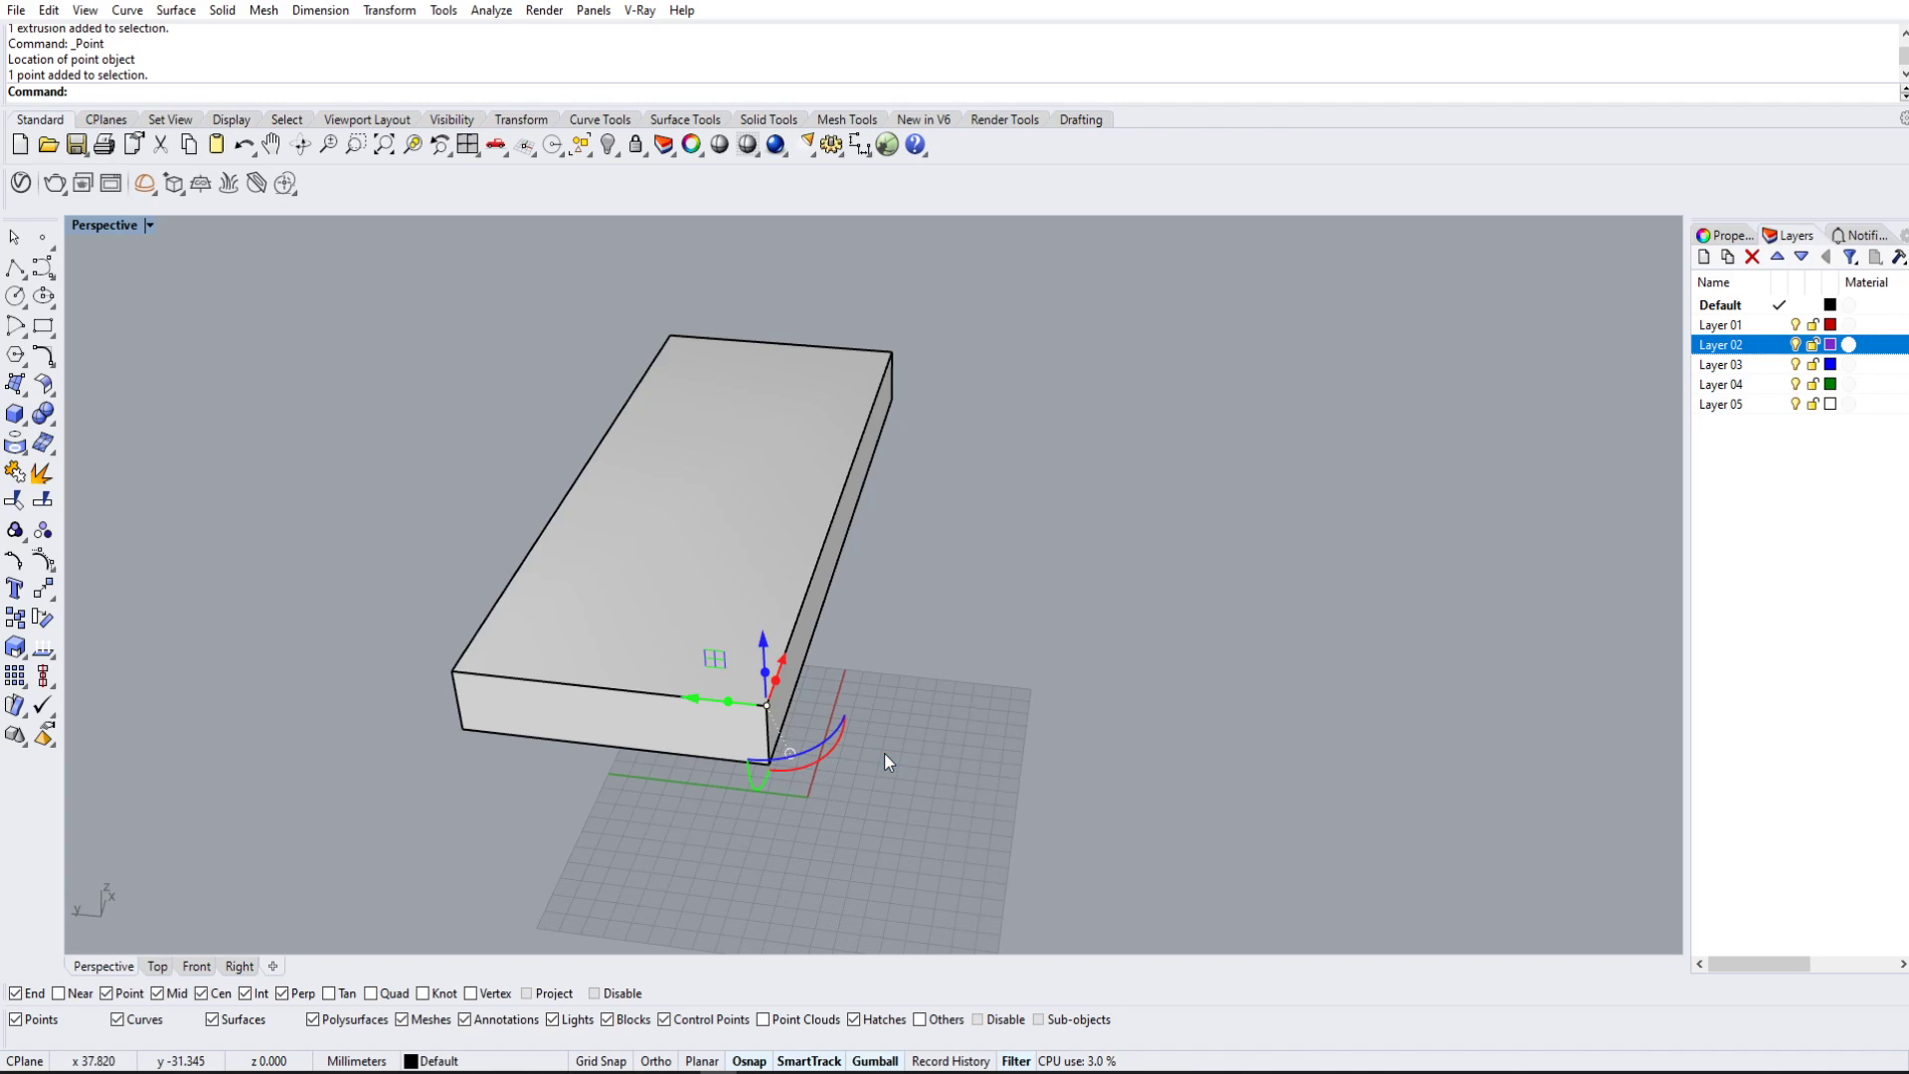
pyautogui.press('Delete')
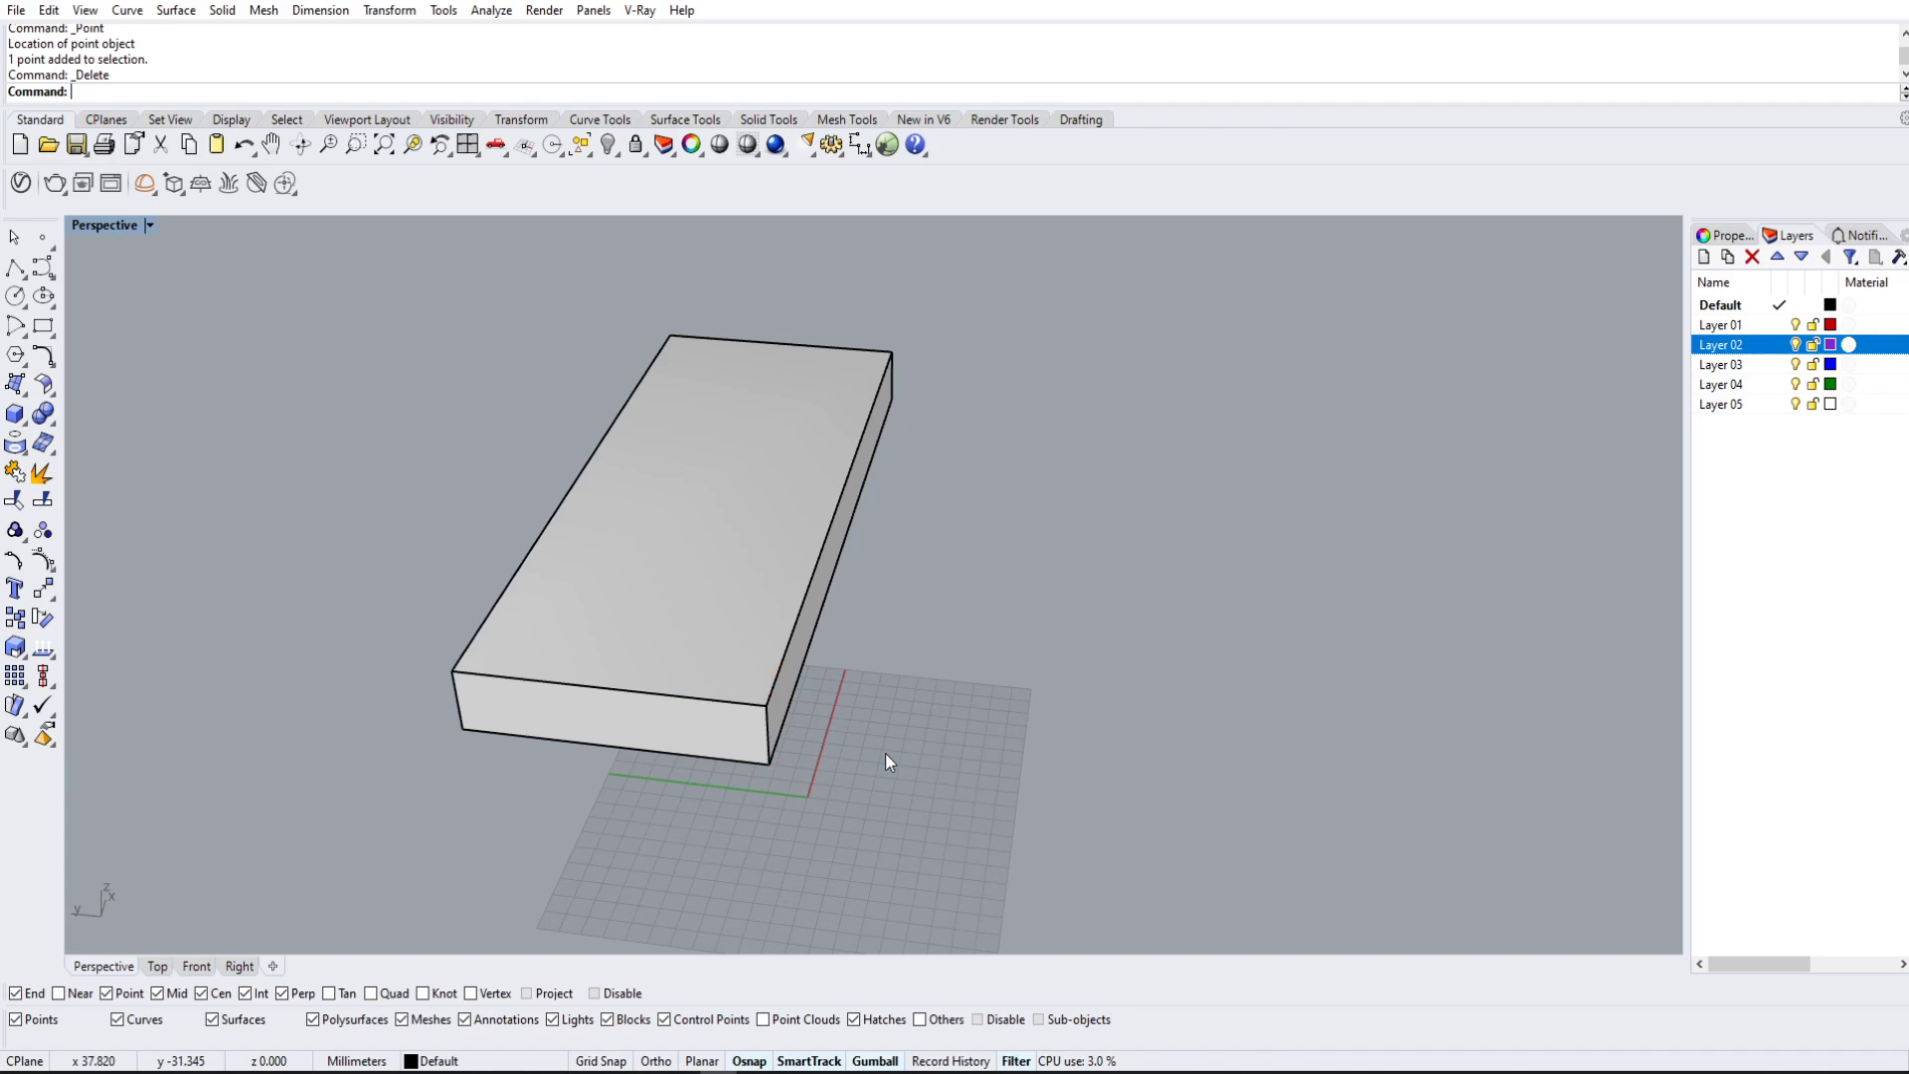
# Step: Turn off the End, Point, Mid, Cen, Int and Perp object snaps
pyautogui.click(15, 993)
pyautogui.click(106, 993)
pyautogui.click(157, 993)
pyautogui.click(201, 993)
pyautogui.click(261, 994)
pyautogui.click(282, 994)
# Step: Place a point by eye, without object snaps, at the box's top corner nearest the origin
pyautogui.moveTo(646, 813); pyautogui.dragTo(1100, 755, button='right')
pyautogui.scroll(3, 1040, 668)
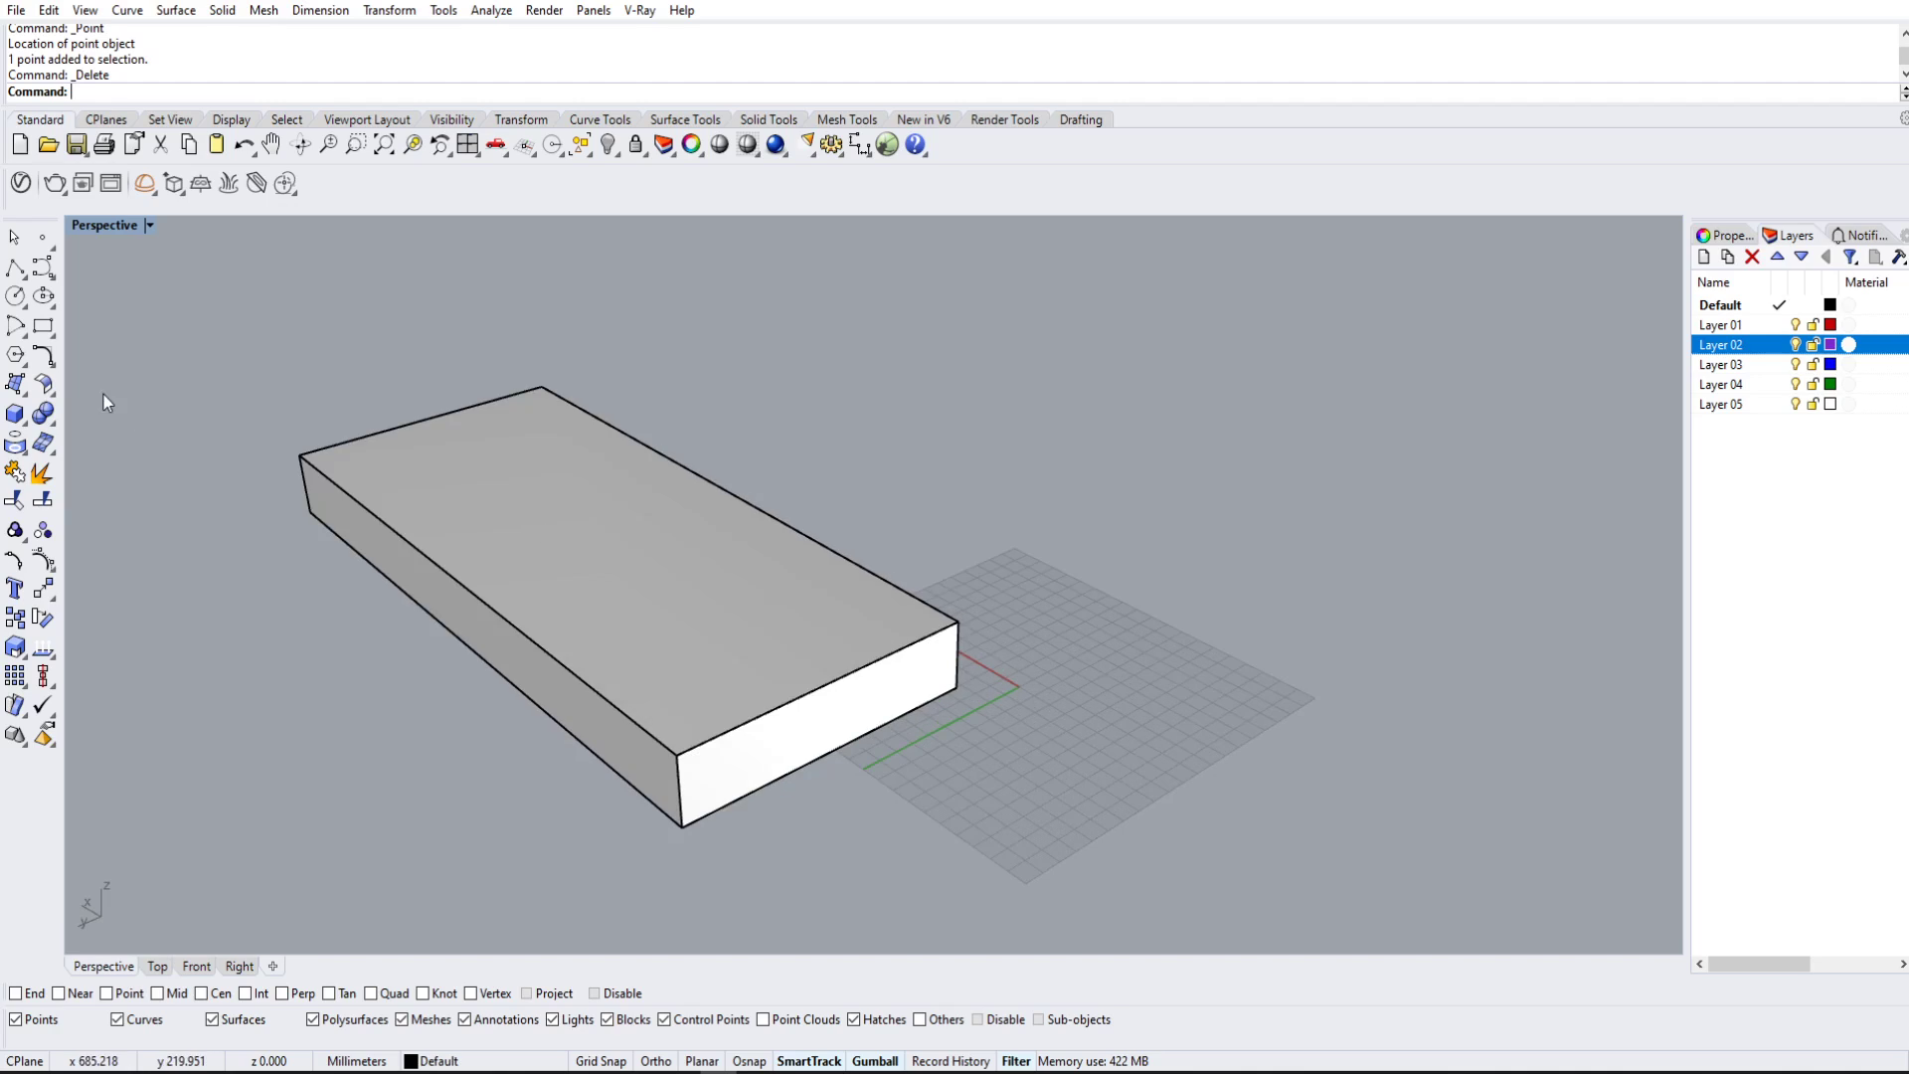
pyautogui.click(41, 243)
pyautogui.scroll(5, 1114, 634)
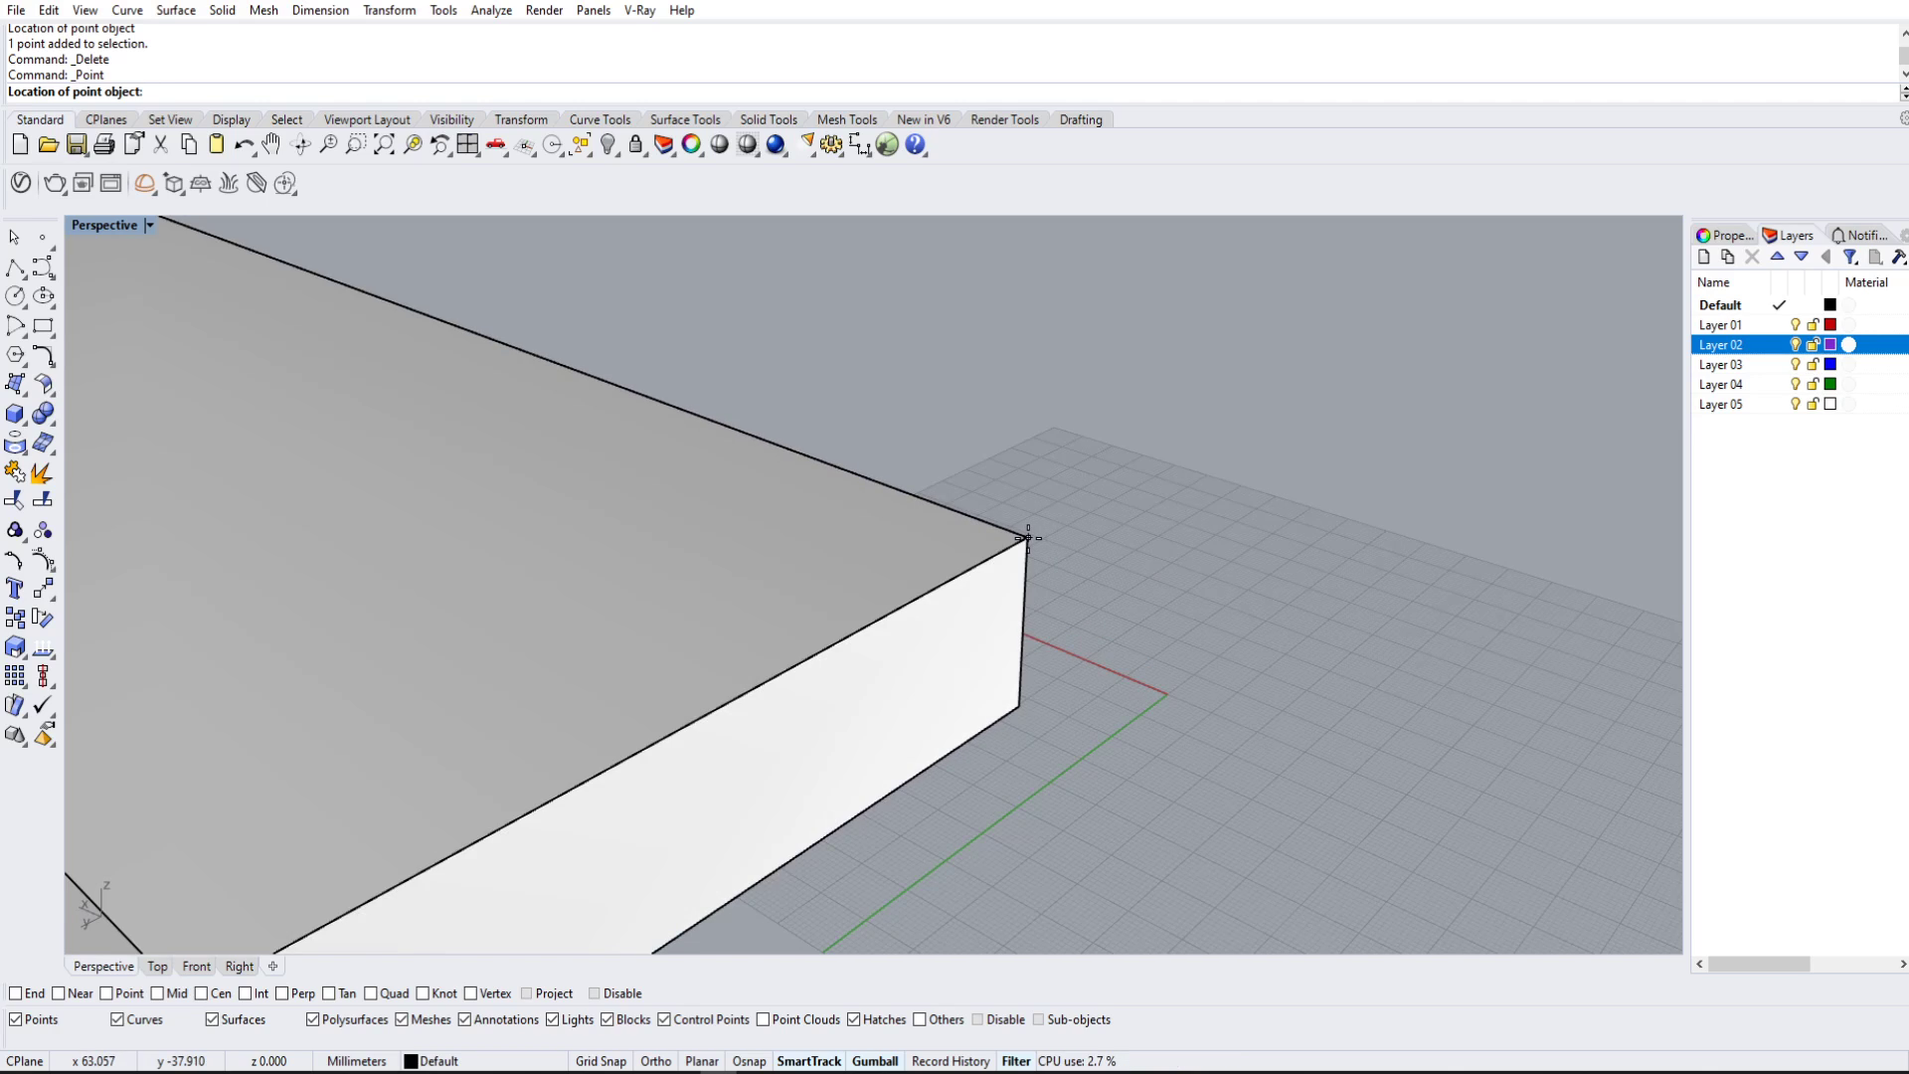
pyautogui.click(1028, 538)
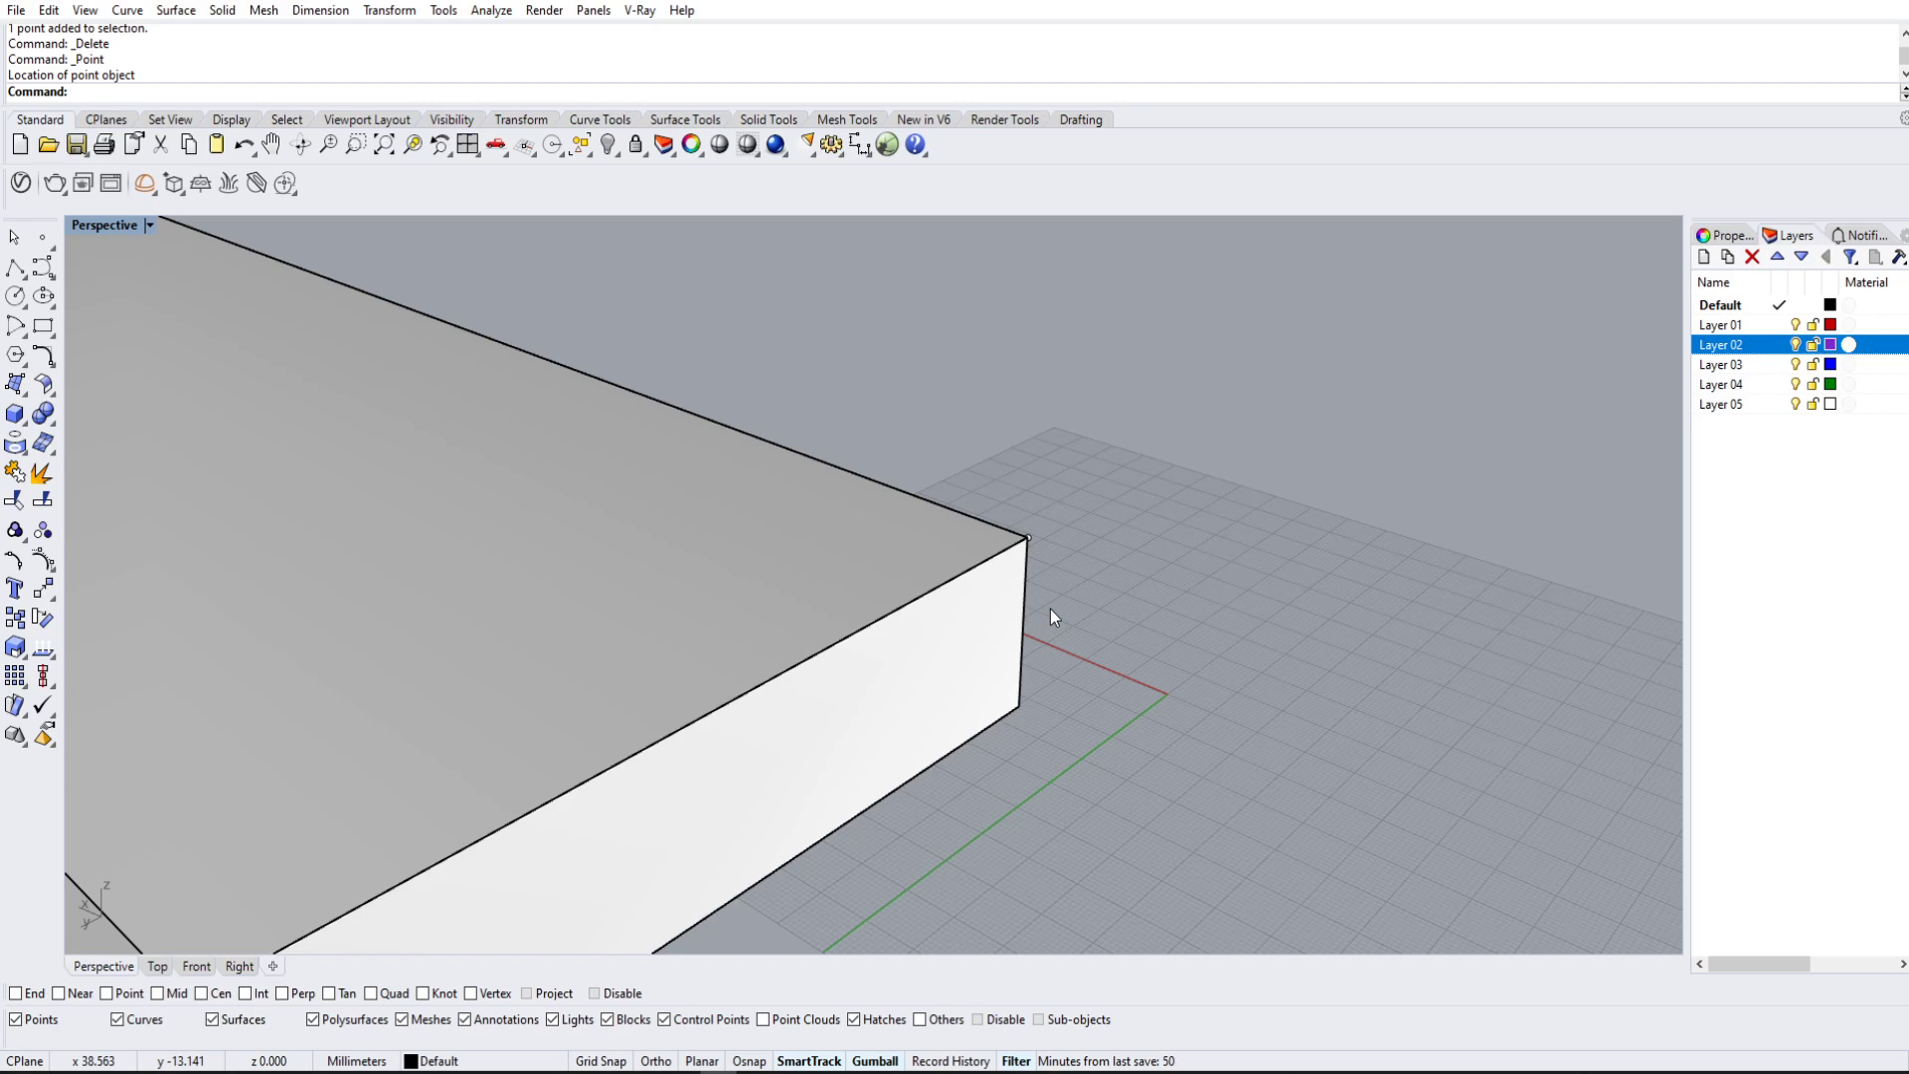
# Step: Examine from several angles where the unsnapped point lies relative to the box corner, selecting it to identify it
pyautogui.scroll(-5, 1050, 608)
pyautogui.moveTo(1068, 630)
pyautogui.mouseDown(button='right')
pyautogui.moveTo(980, 630)
pyautogui.moveTo(1146, 624)
pyautogui.moveTo(1143, 664)
pyautogui.moveTo(882, 643)
pyautogui.moveTo(1098, 611)
pyautogui.mouseUp(button='right')
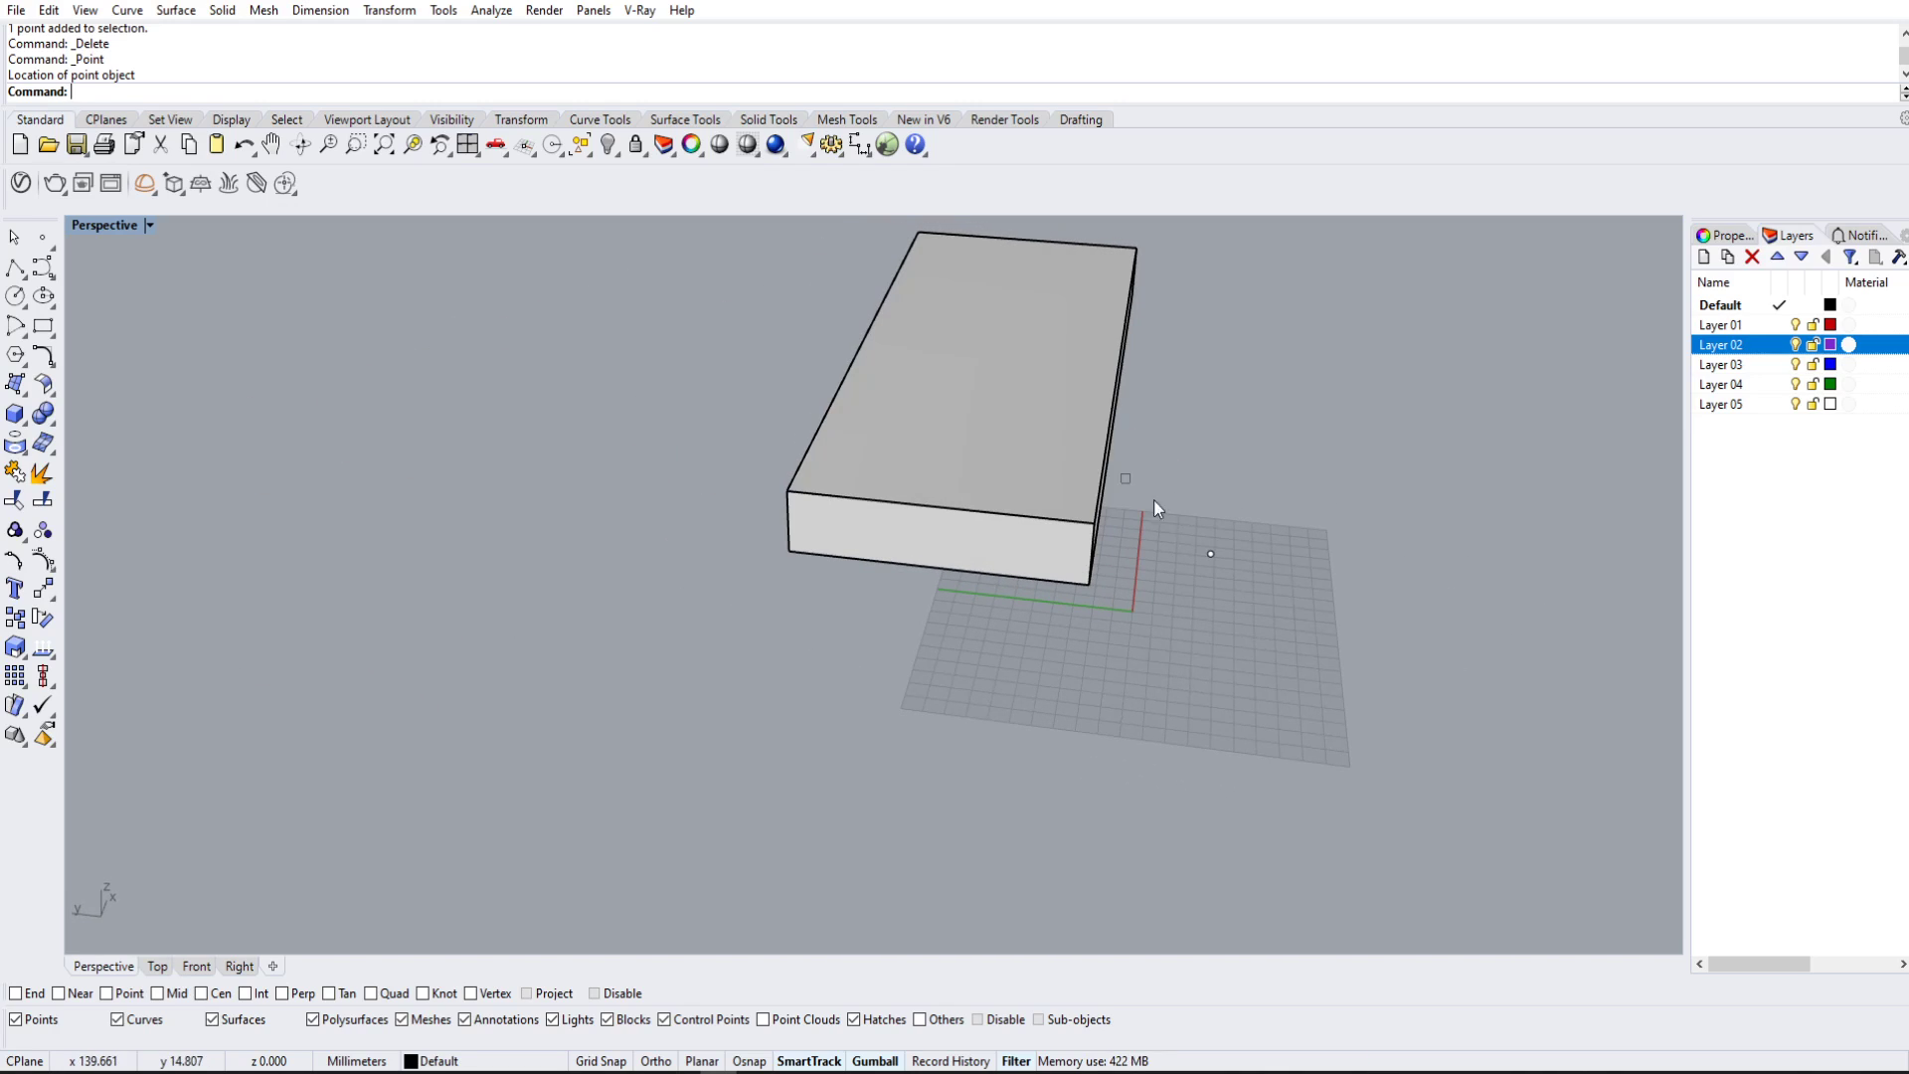
pyautogui.click(1210, 554)
pyautogui.moveTo(1308, 426); pyautogui.dragTo(1249, 540, button='right')
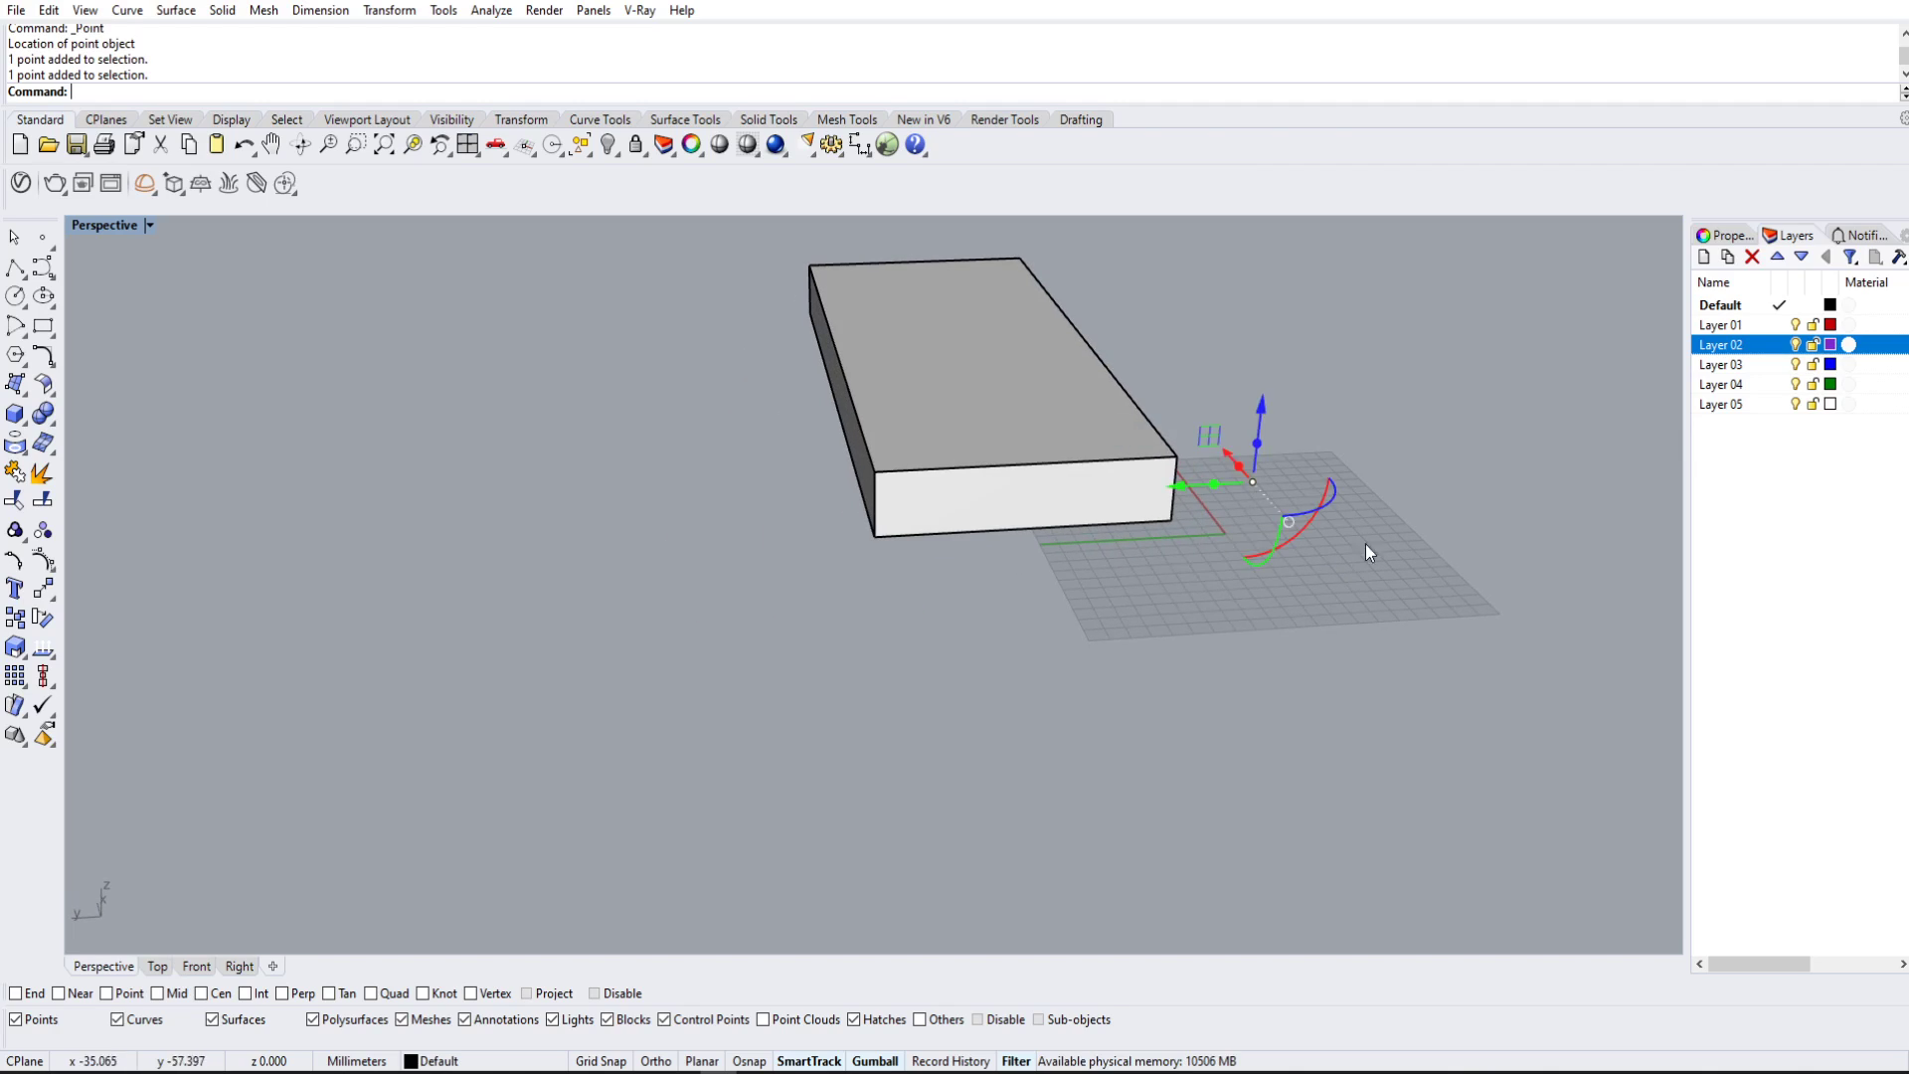
pyautogui.press('Escape')
pyautogui.moveTo(1368, 552); pyautogui.dragTo(1320, 490, button='right')
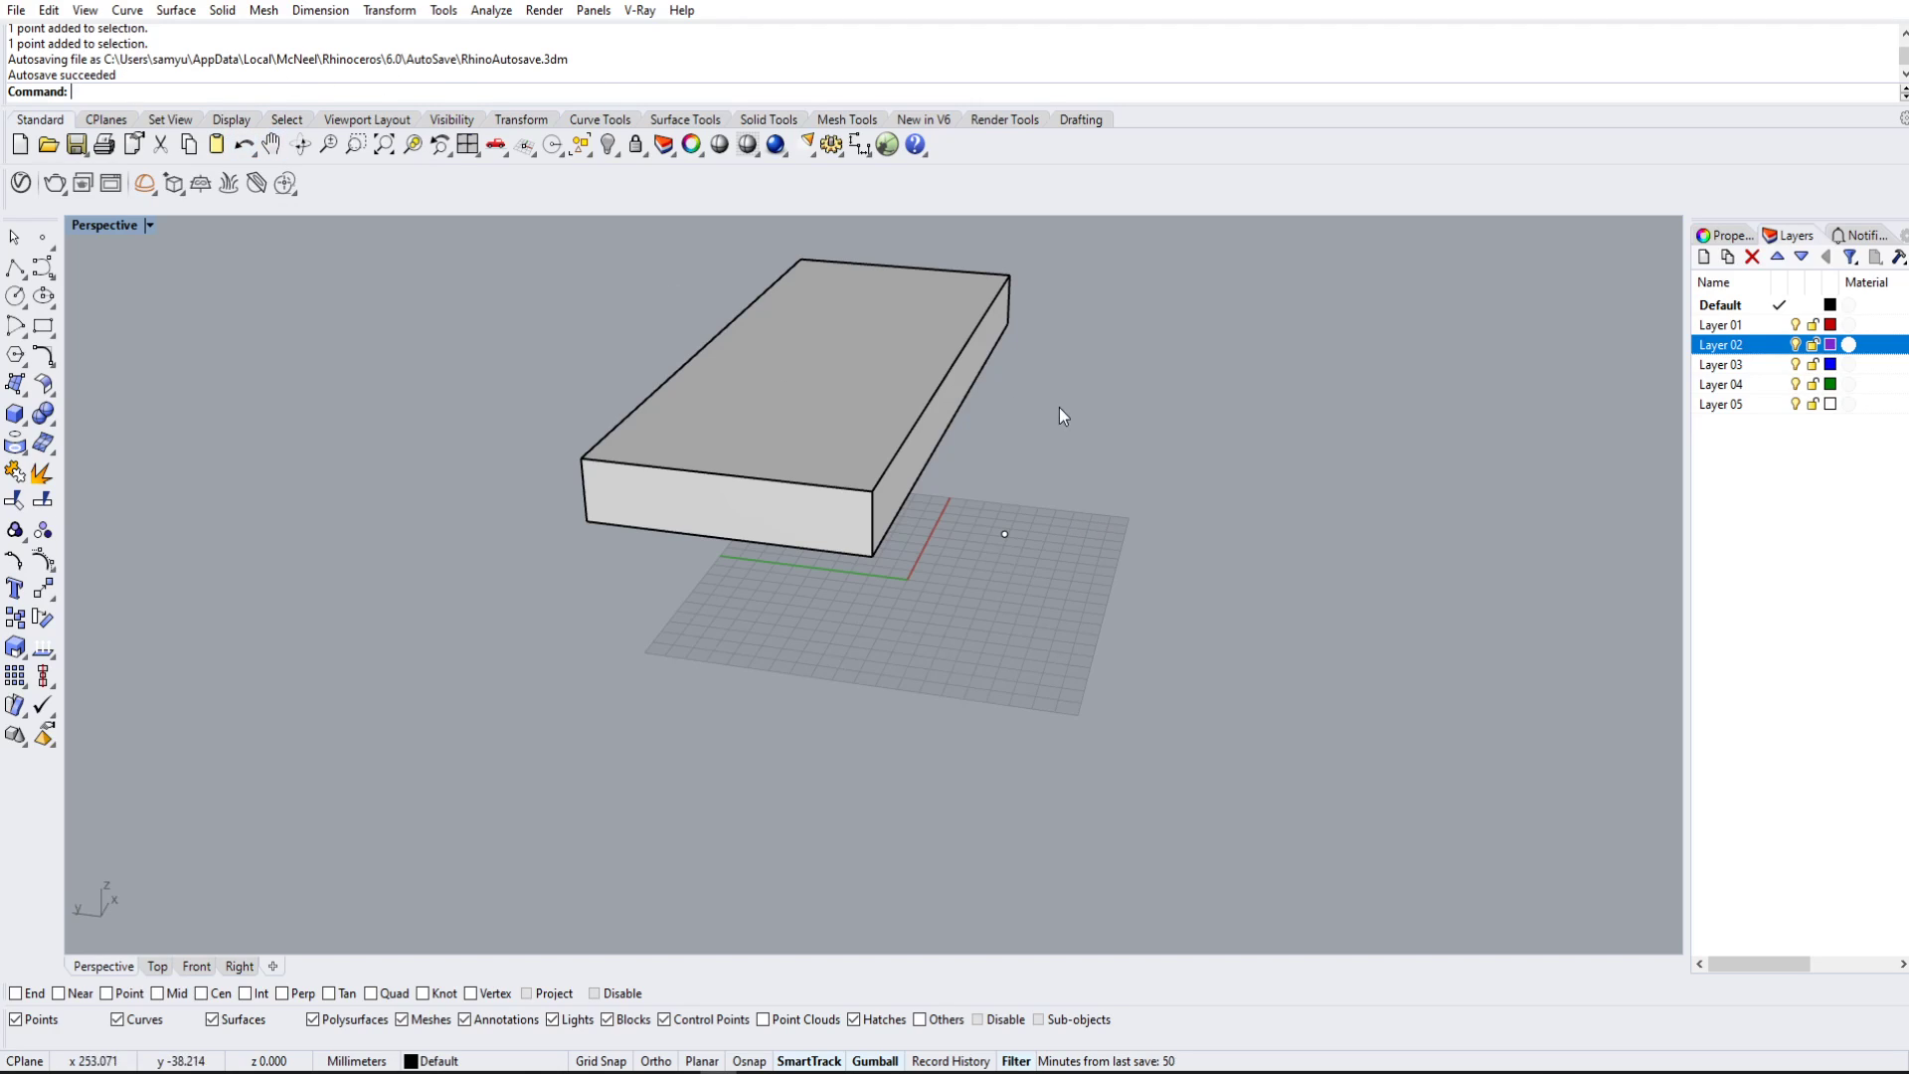
pyautogui.click(1005, 534)
pyautogui.click(1106, 503)
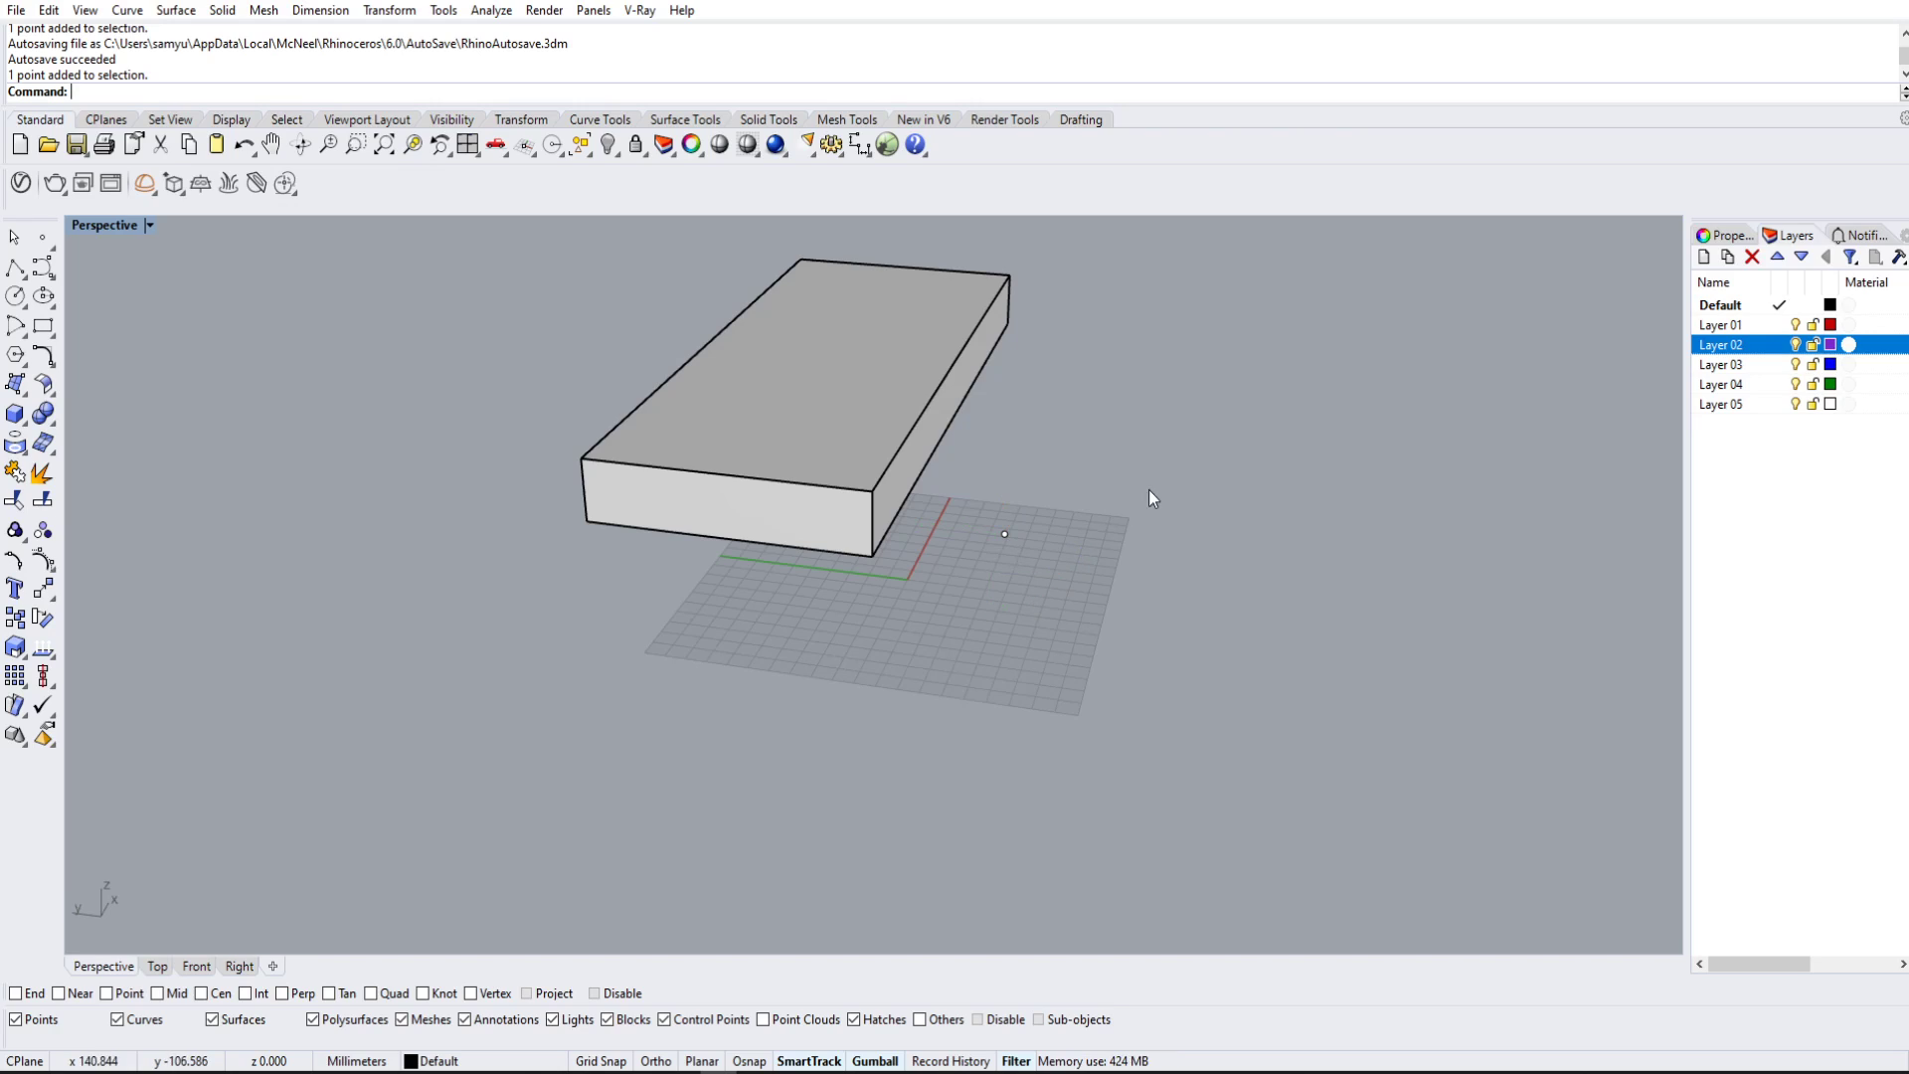
pyautogui.moveTo(984, 492); pyautogui.dragTo(1041, 565)
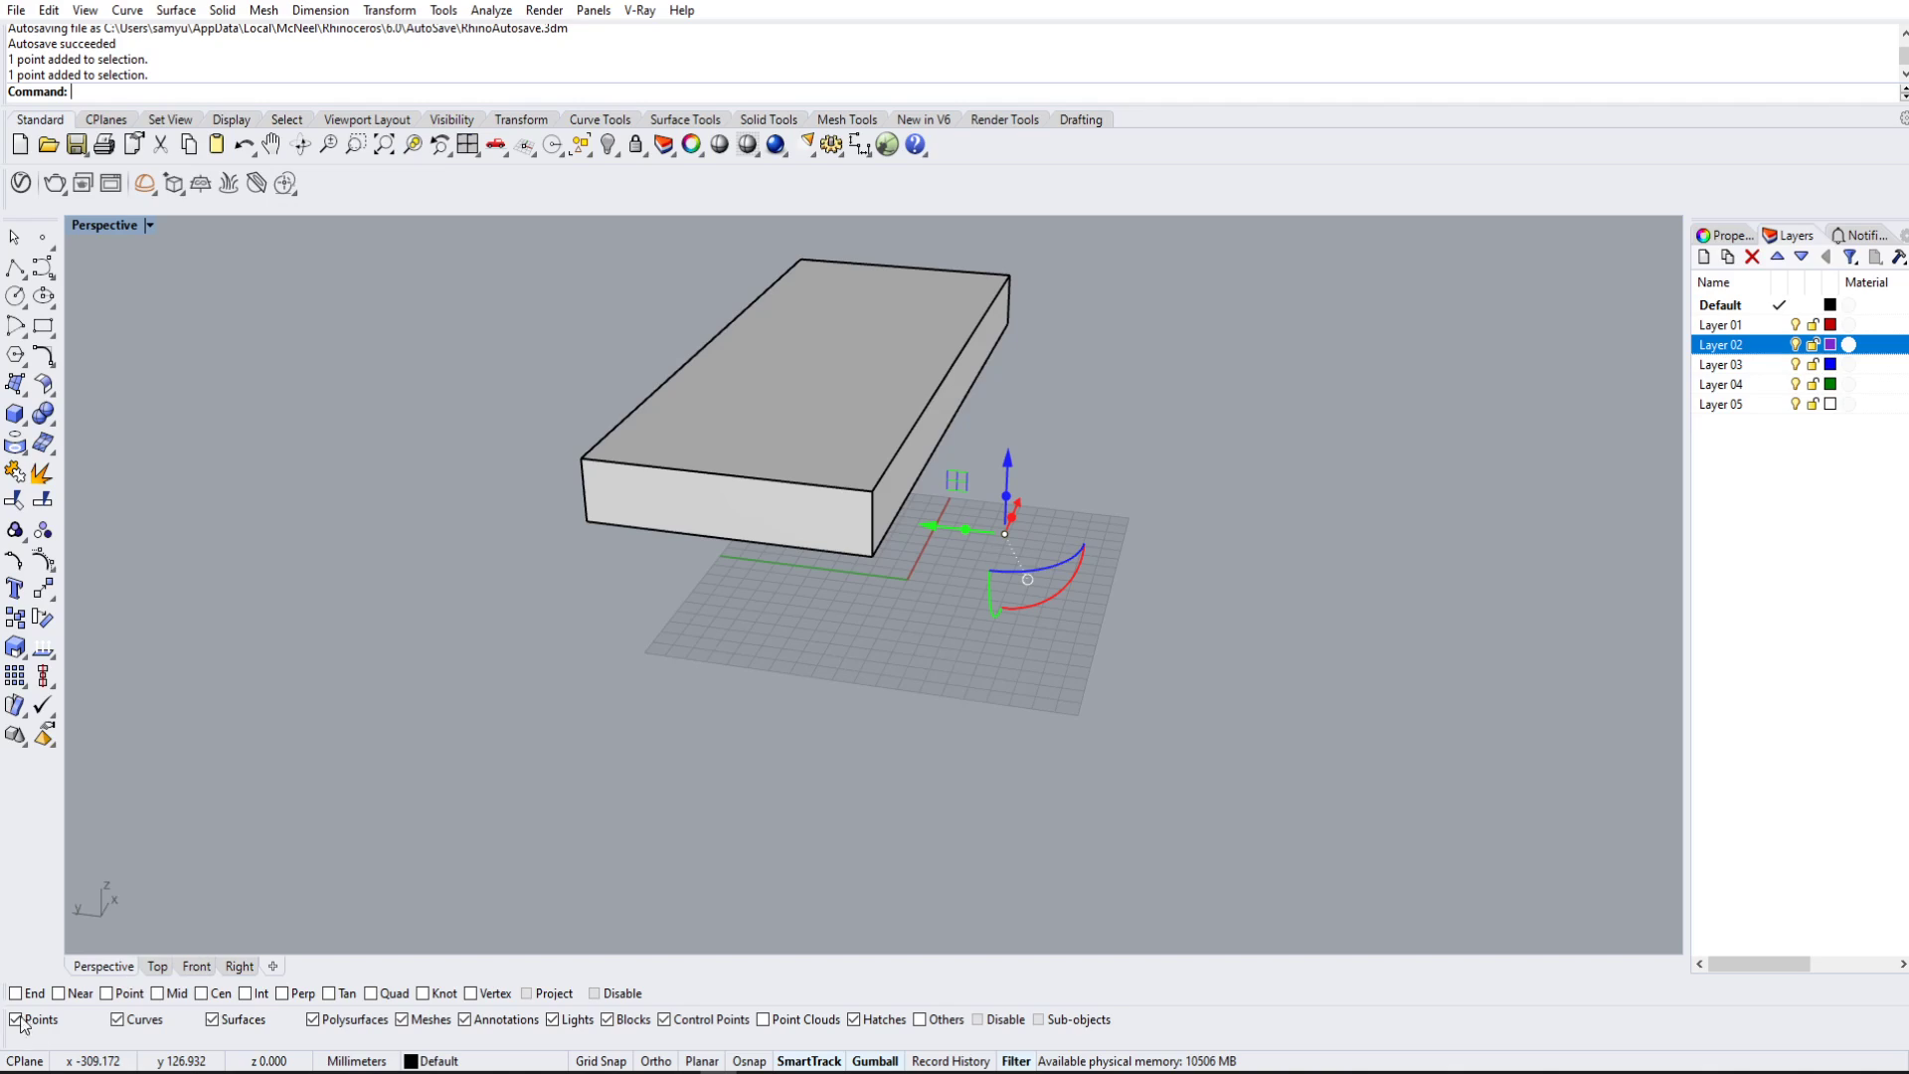
# Step: Turn the End, Point, Mid, Cen, Int and Perp object snaps back on and delete the unsnapped point
pyautogui.click(43, 994)
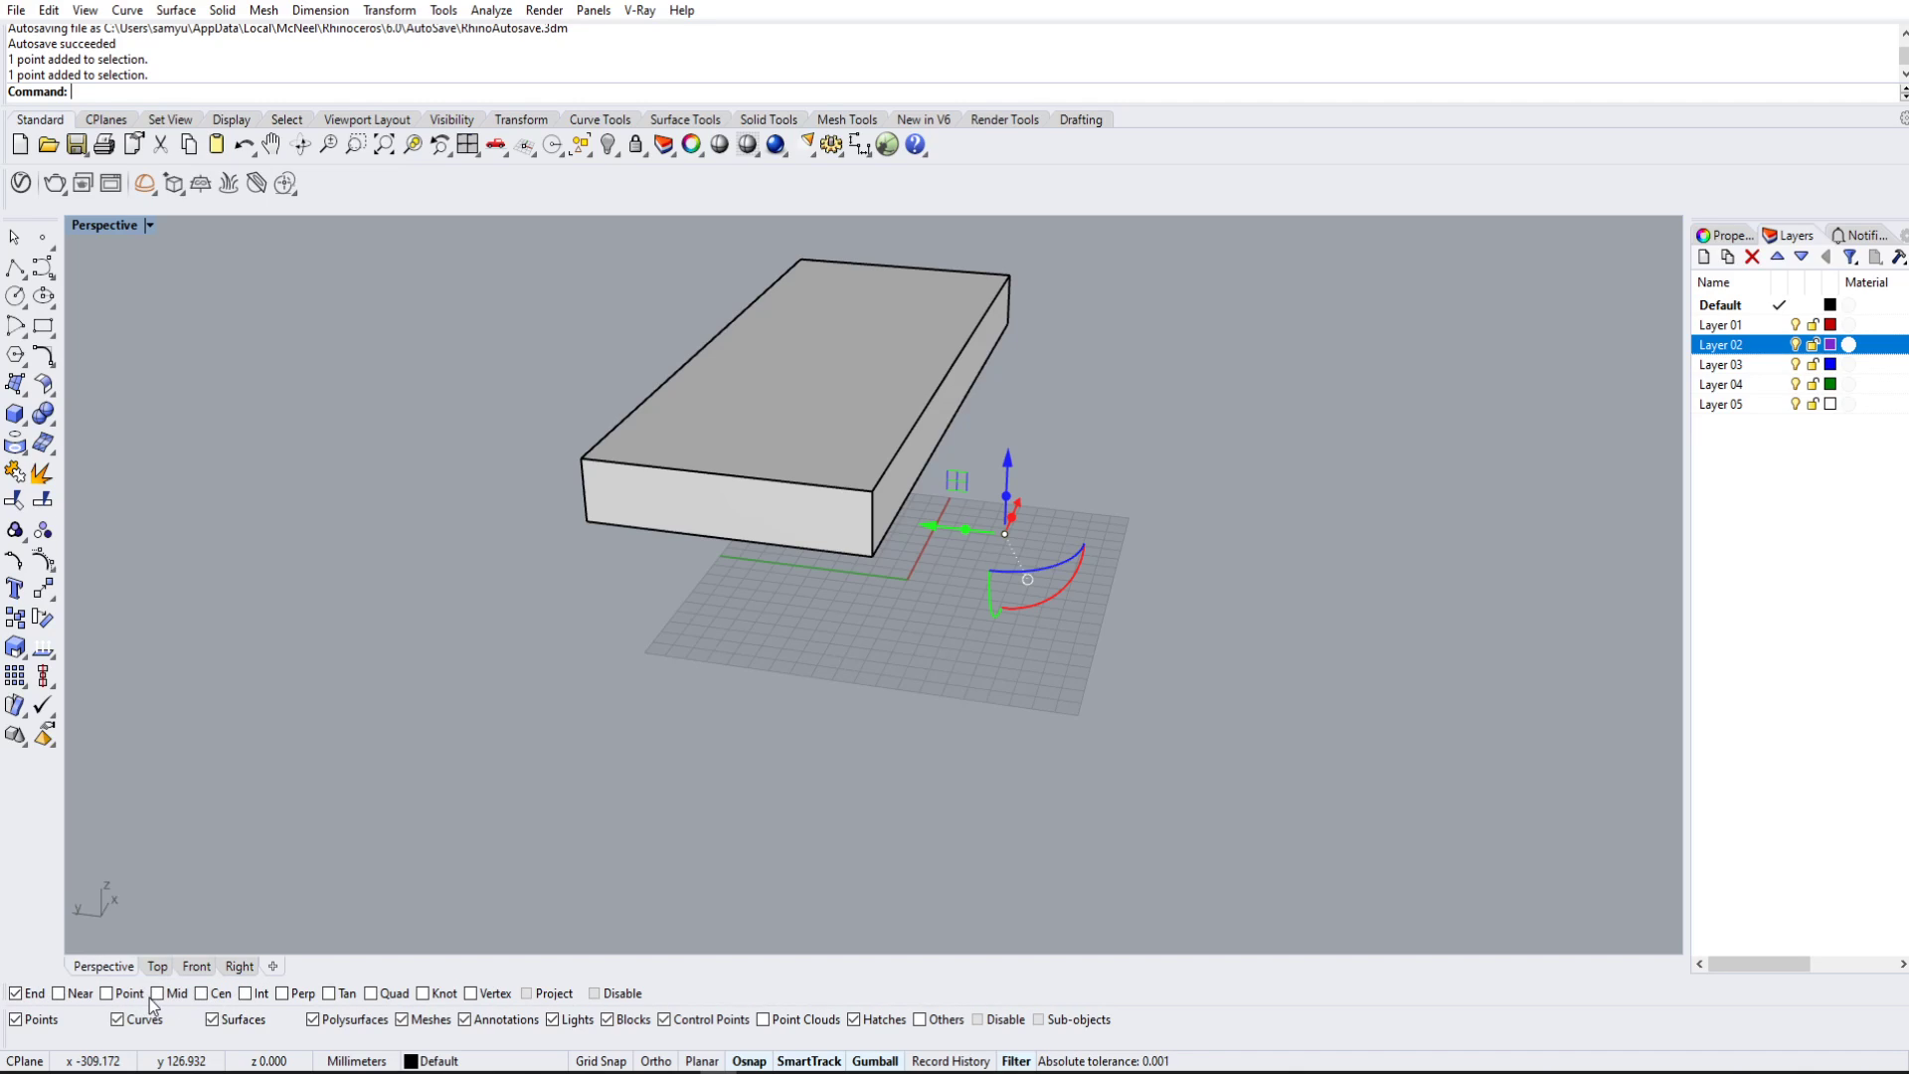
pyautogui.click(202, 994)
pyautogui.click(107, 994)
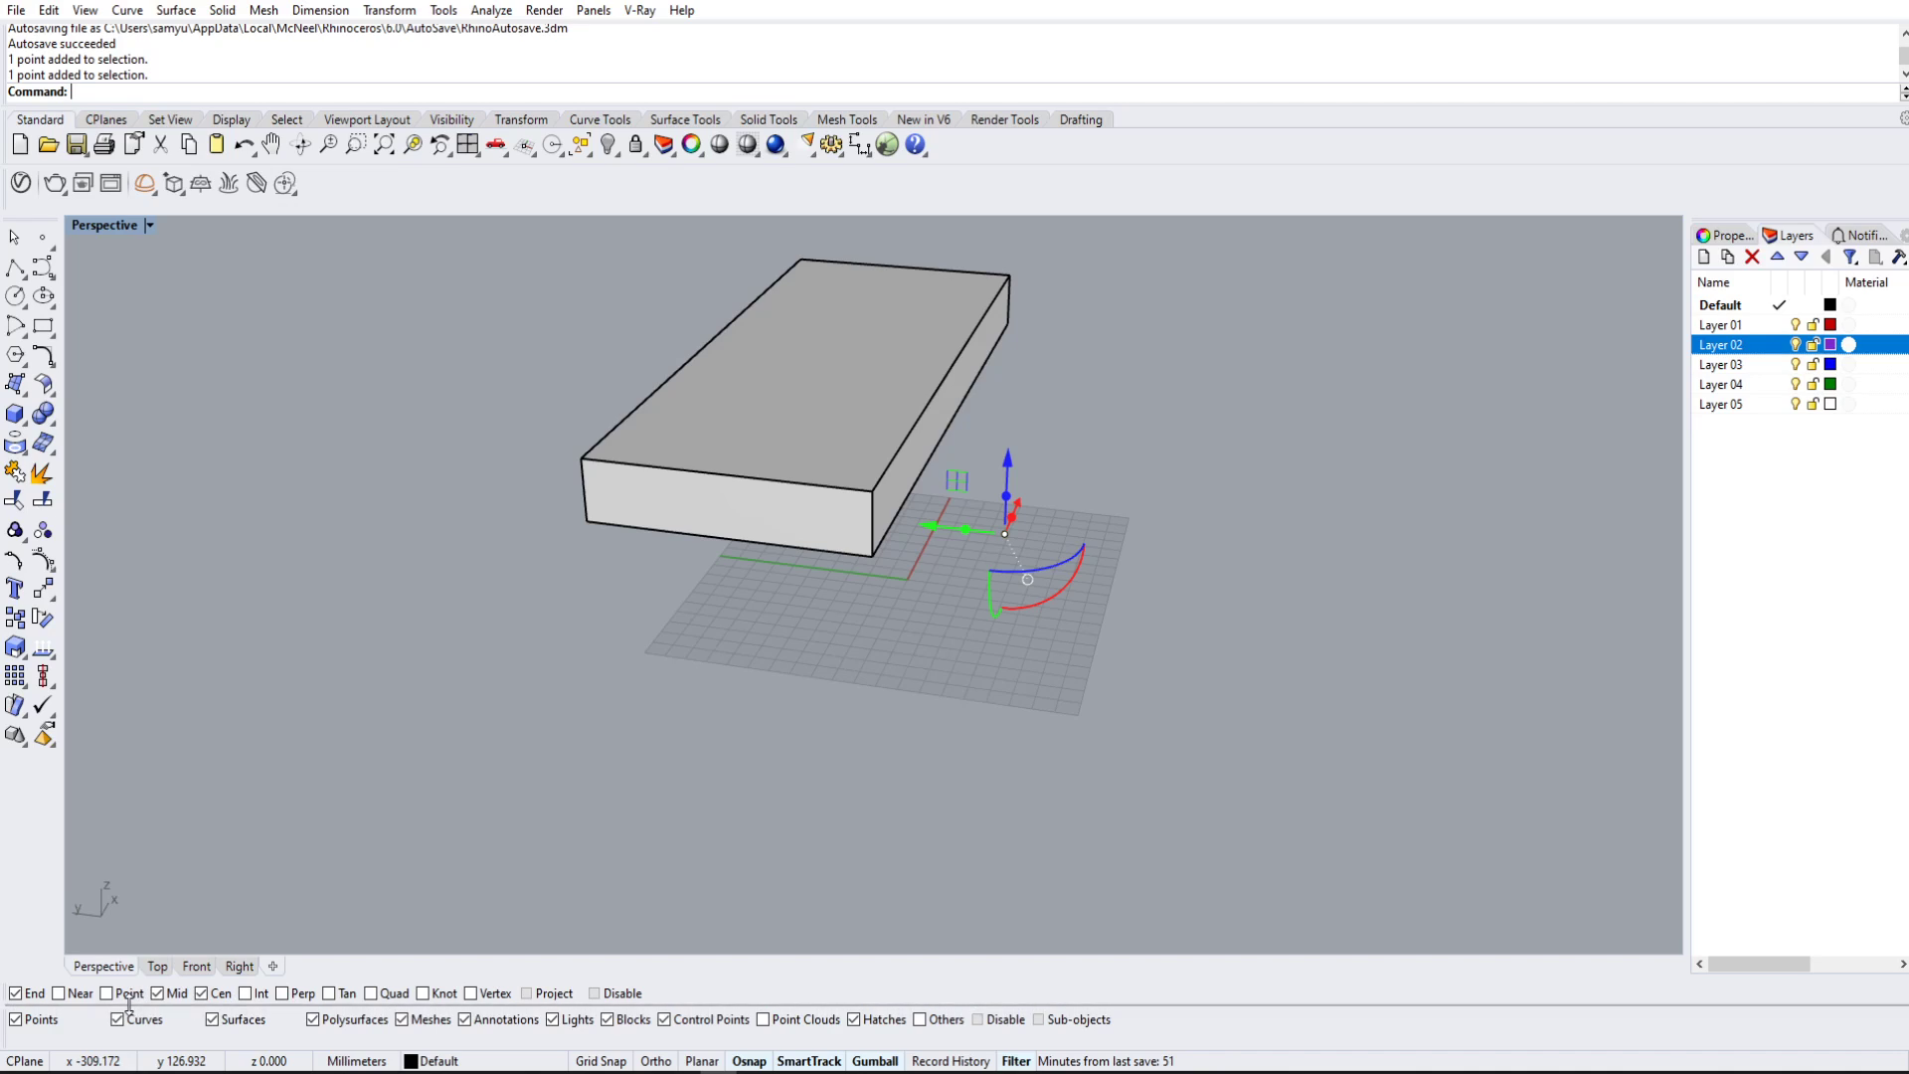
pyautogui.click(260, 1001)
pyautogui.click(282, 993)
pyautogui.press('Escape')
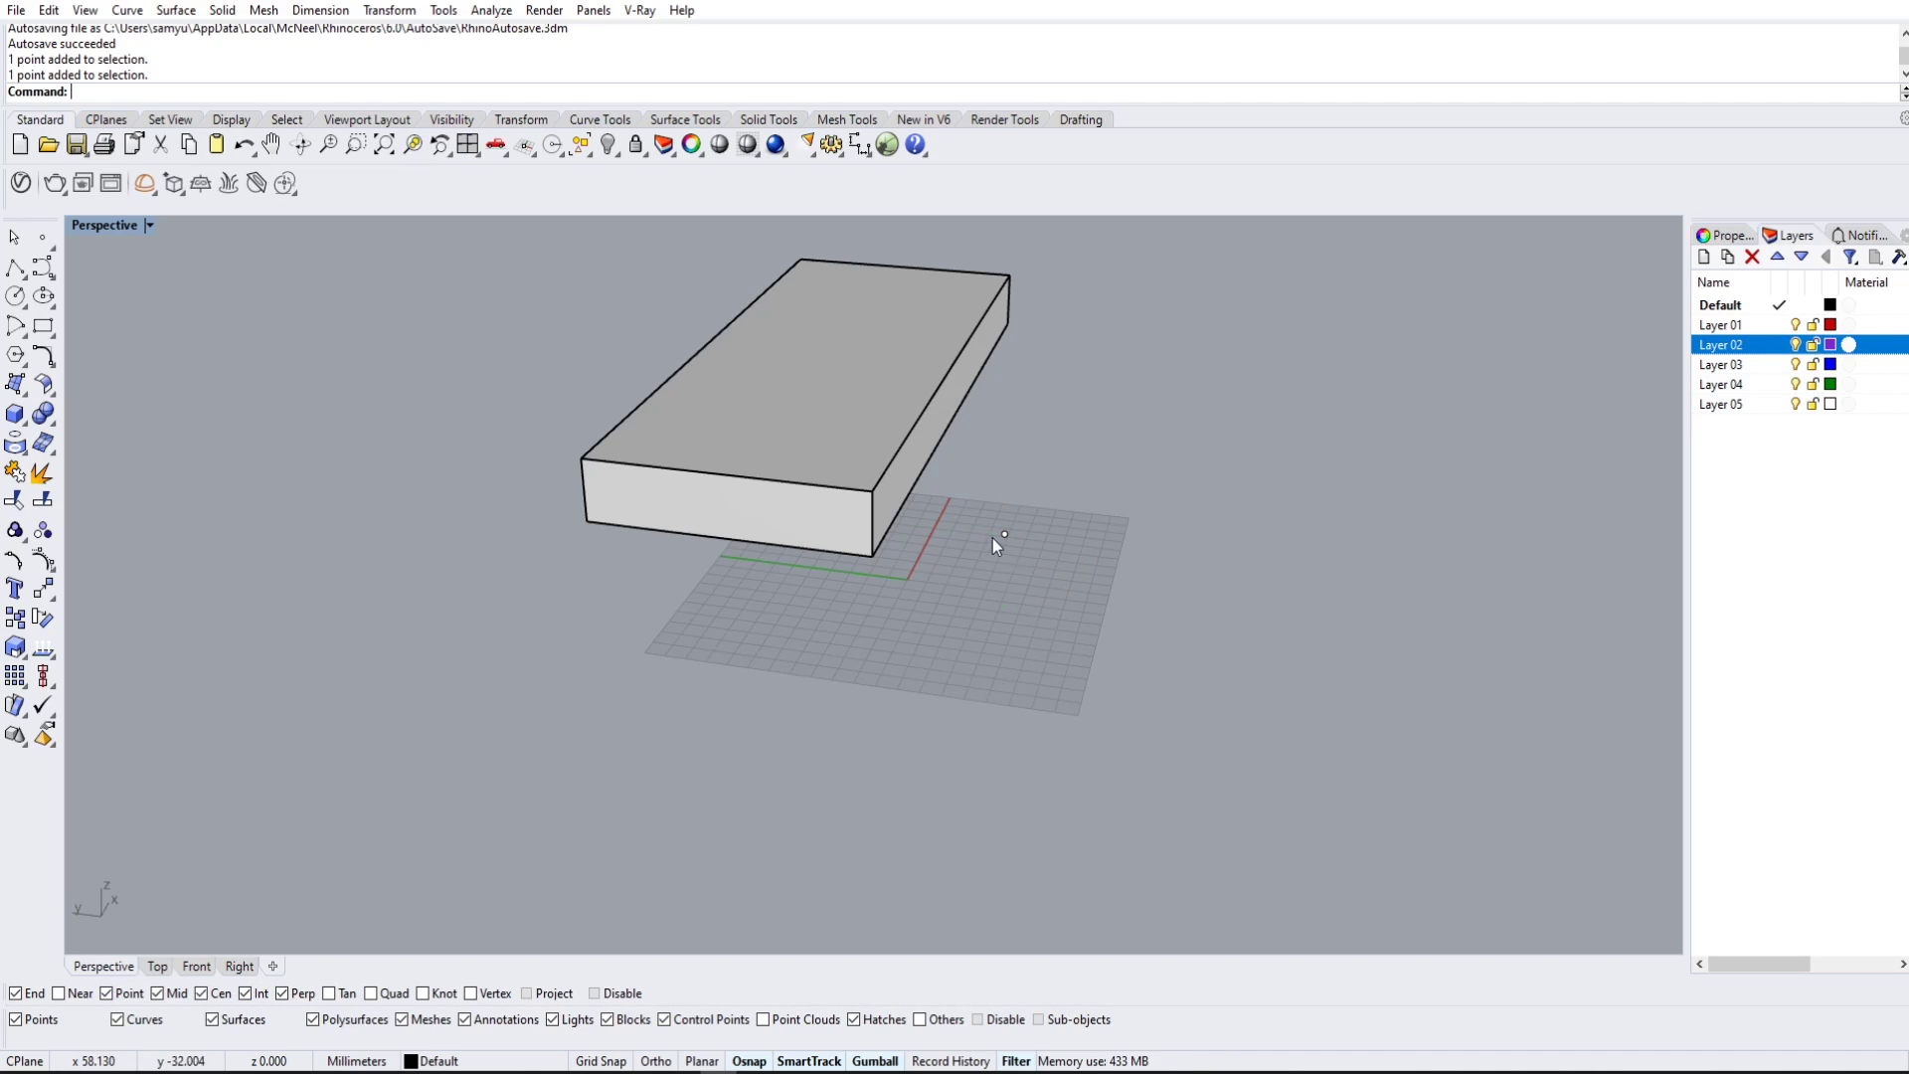
pyautogui.click(1003, 535)
pyautogui.press('Delete')
# Step: Place a point snapped to the end point at the box's top corner nearest the origin, and check it from other angles
pyautogui.moveTo(1000, 533); pyautogui.dragTo(1104, 674, button='right')
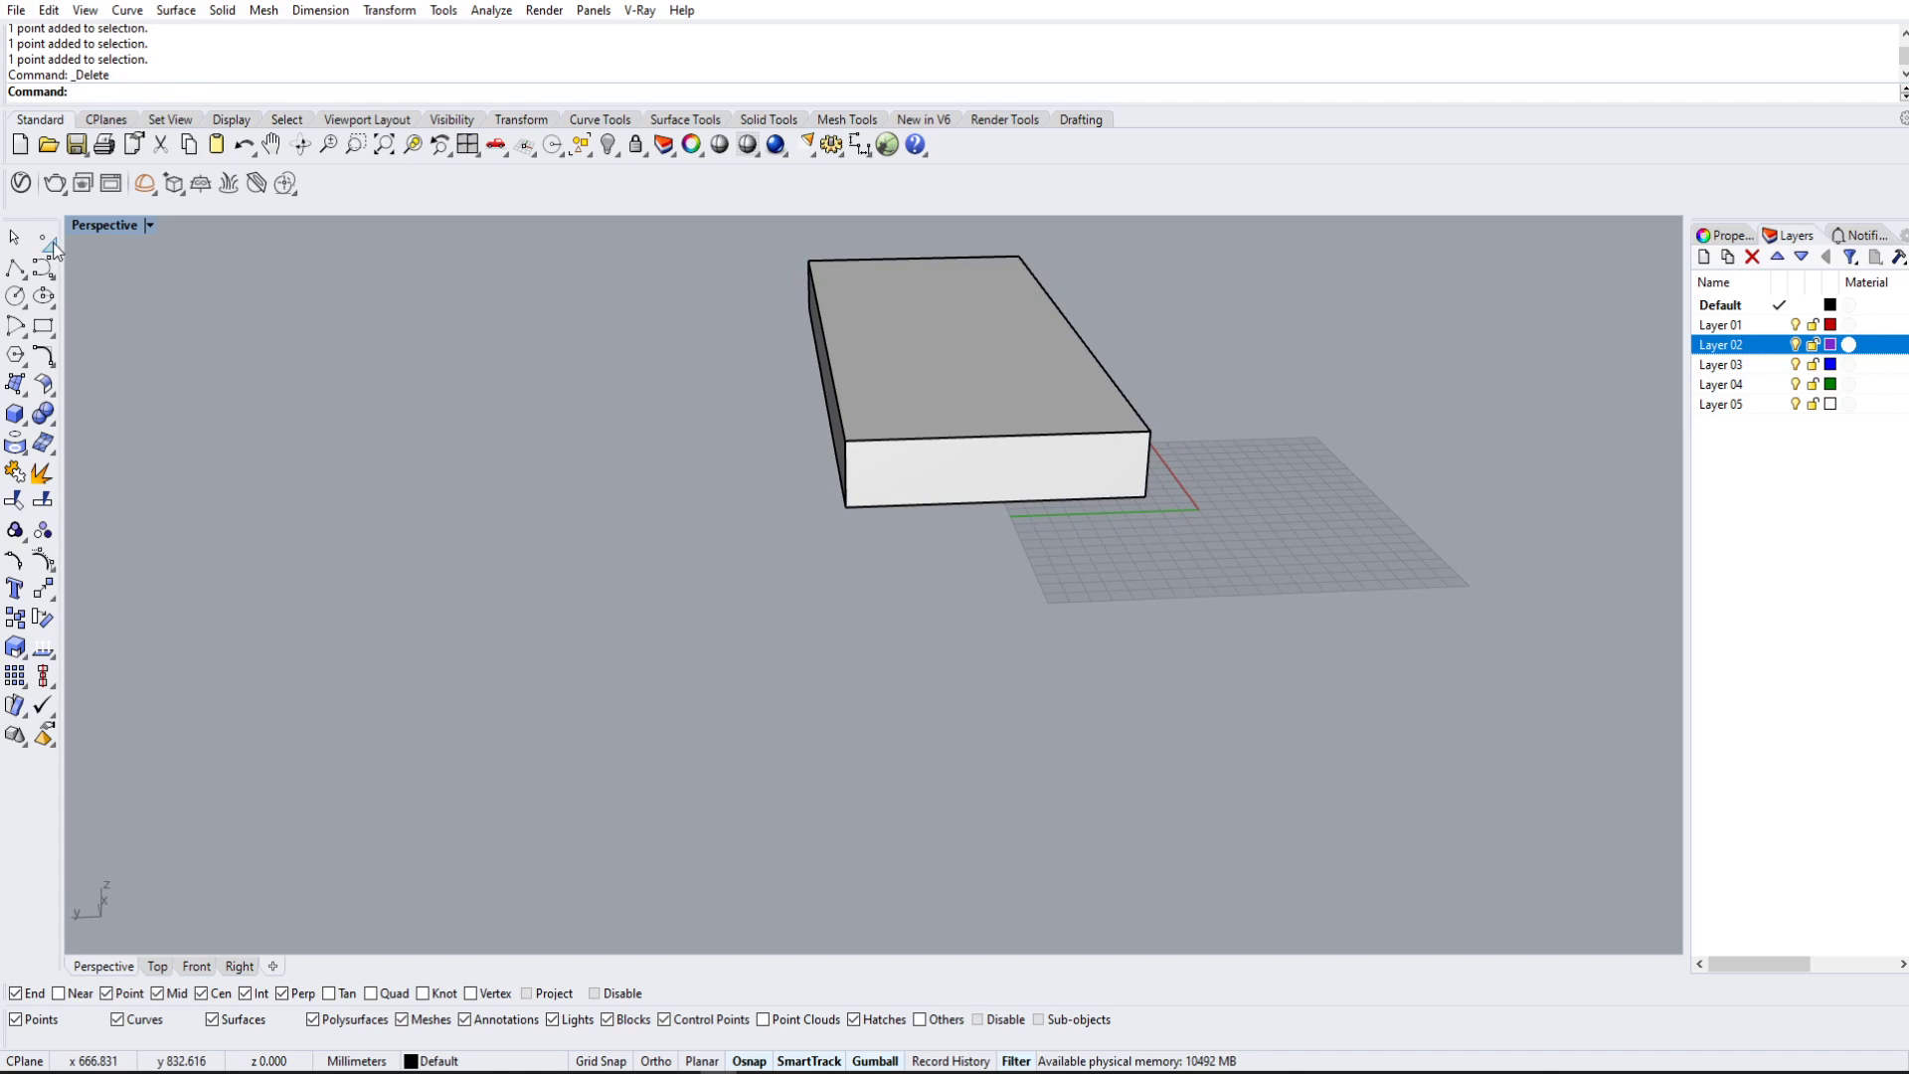
pyautogui.click(44, 239)
pyautogui.moveTo(994, 557); pyautogui.dragTo(1347, 647, button='right')
pyautogui.scroll(5, 1346, 648)
pyautogui.scroll(-5, 1322, 567)
pyautogui.click(1369, 541)
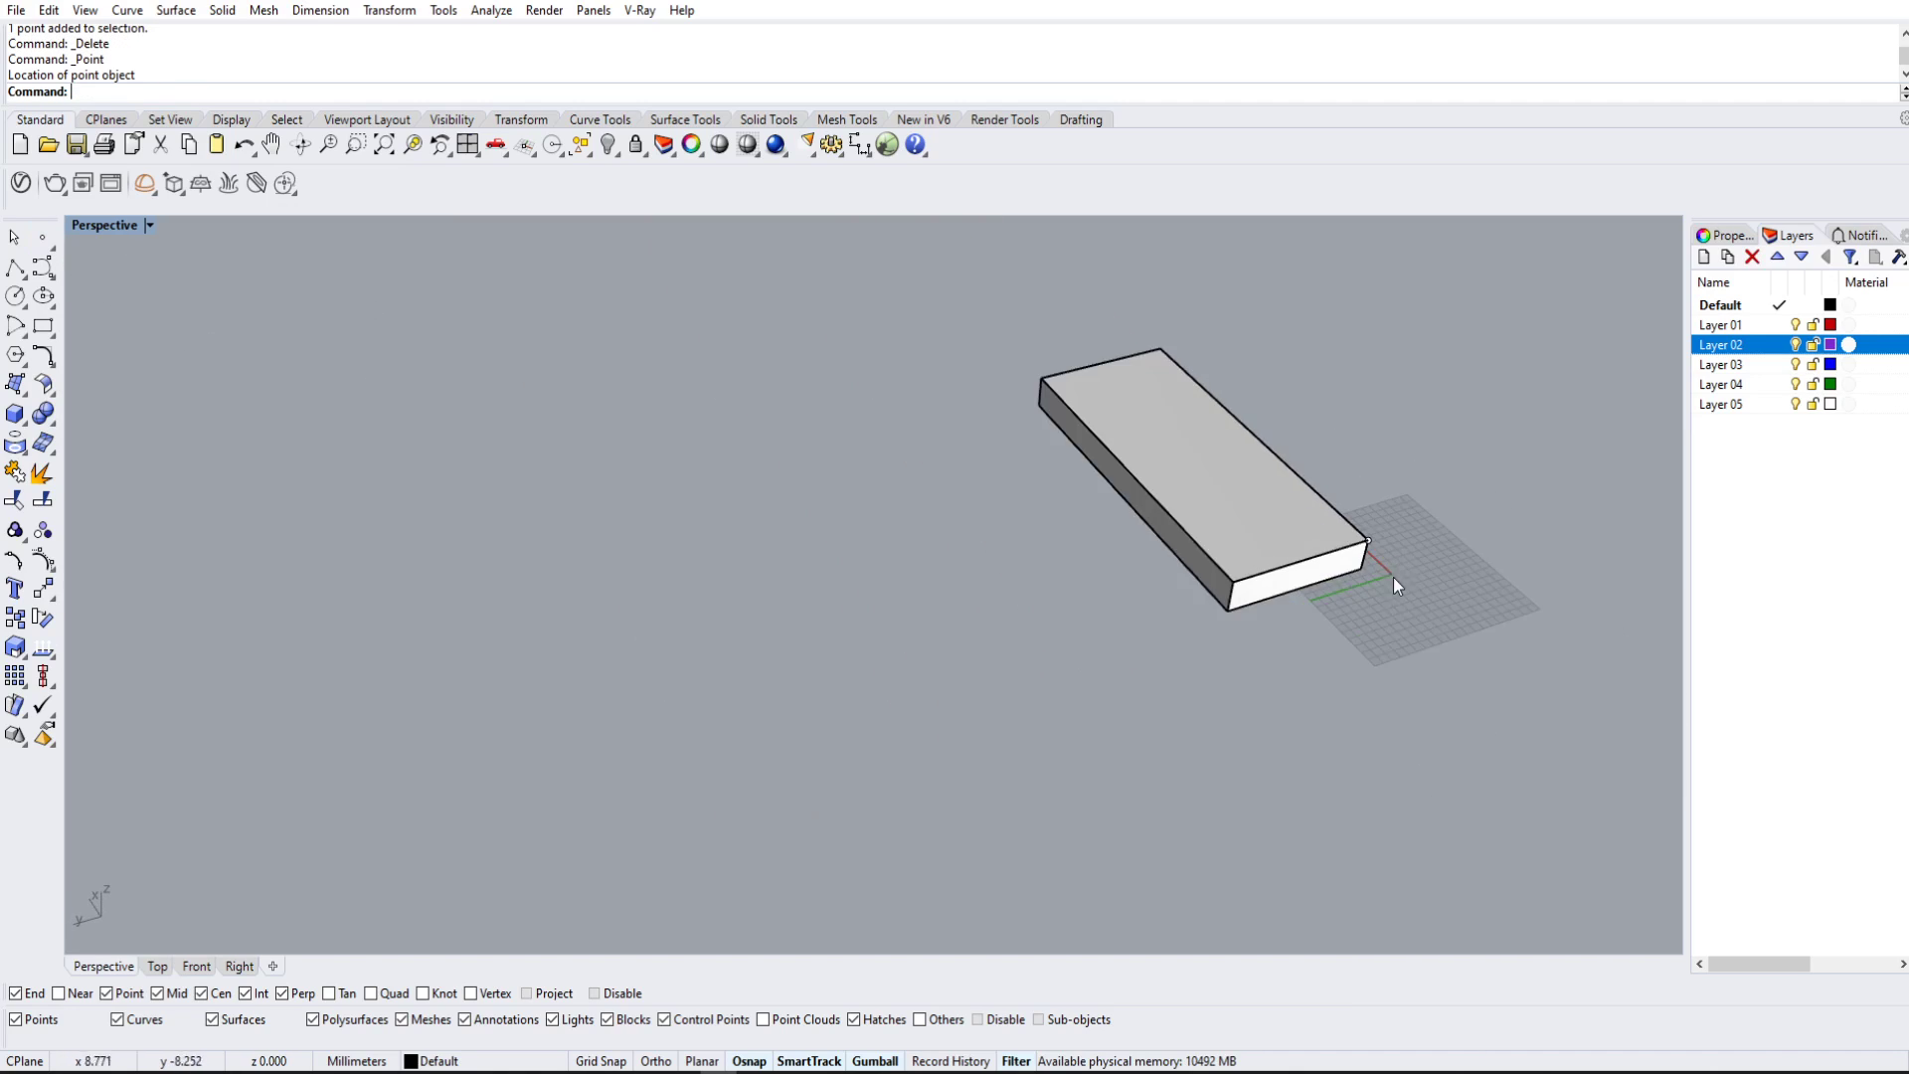
pyautogui.moveTo(1394, 583); pyautogui.dragTo(853, 444, button='right')
pyautogui.scroll(5, 893, 547)
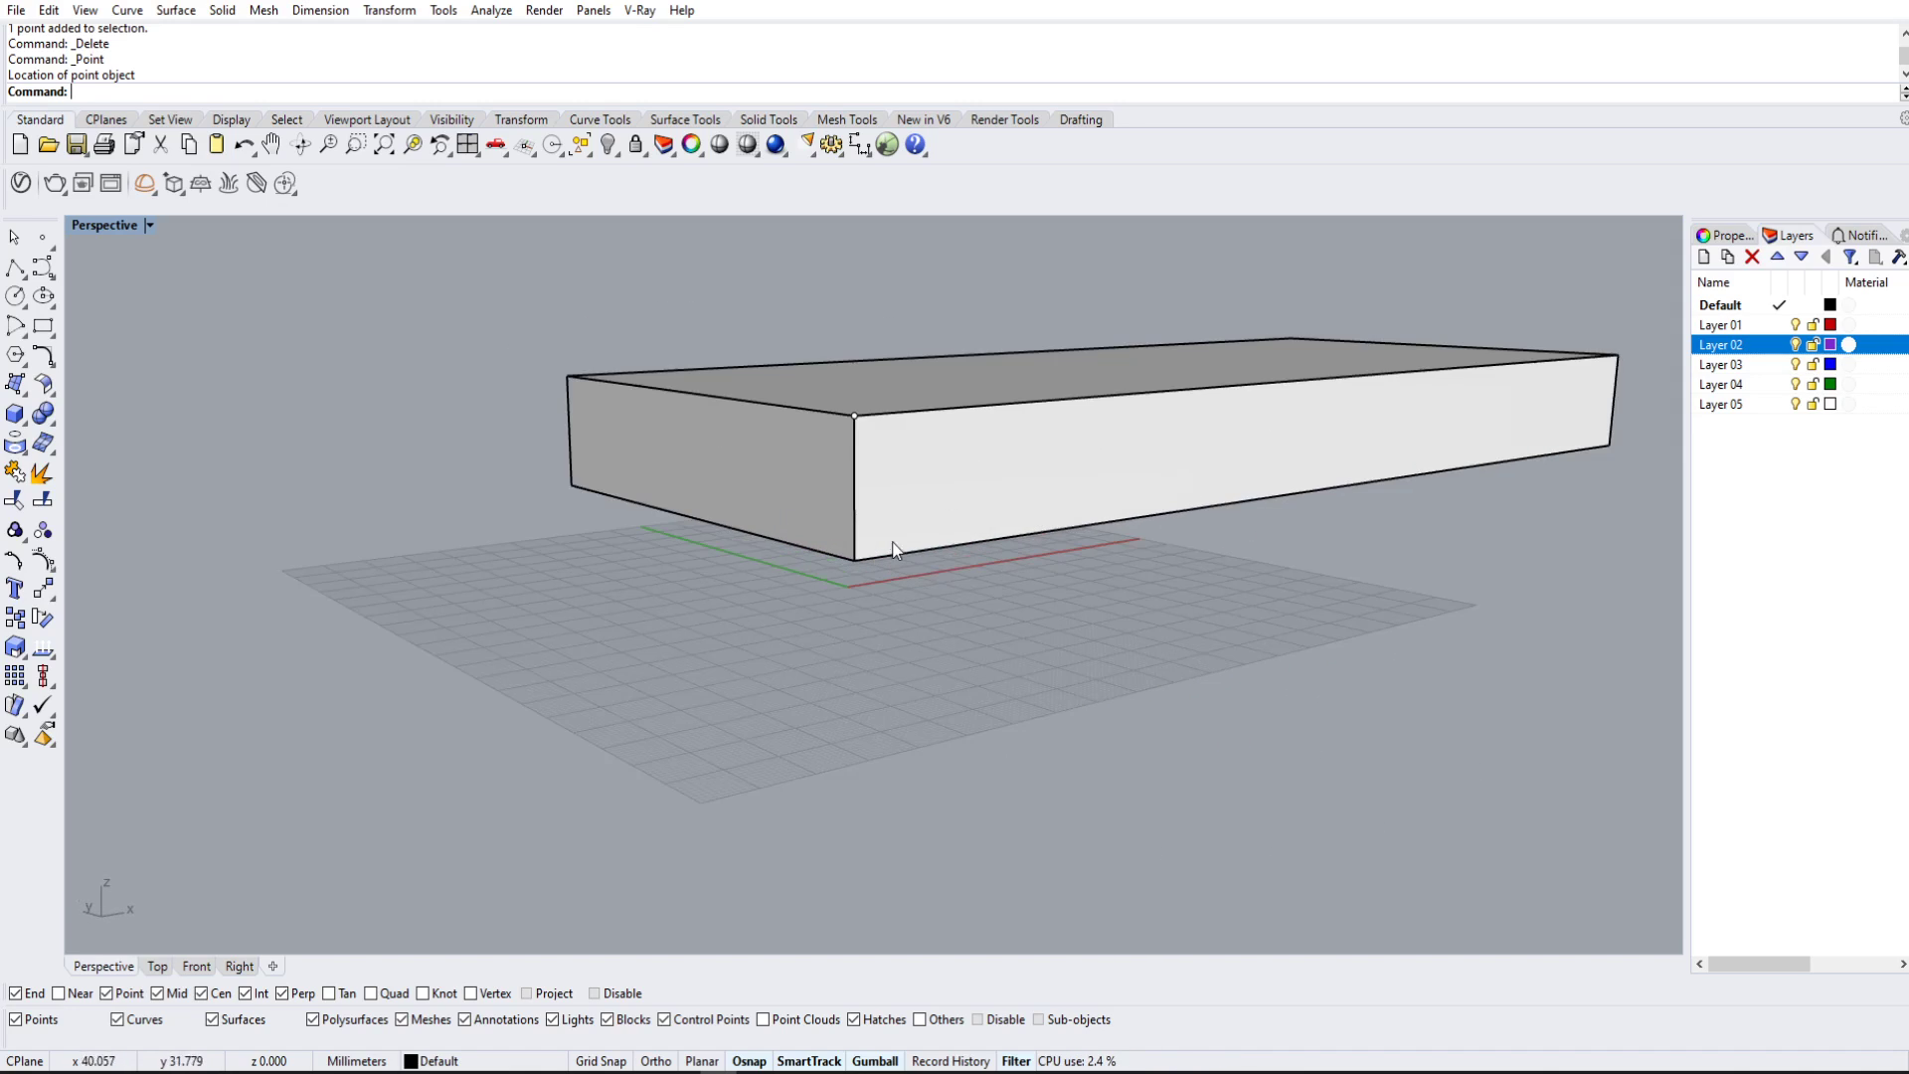
pyautogui.scroll(-5, 850, 421)
pyautogui.moveTo(1145, 639); pyautogui.dragTo(994, 624, button='right')
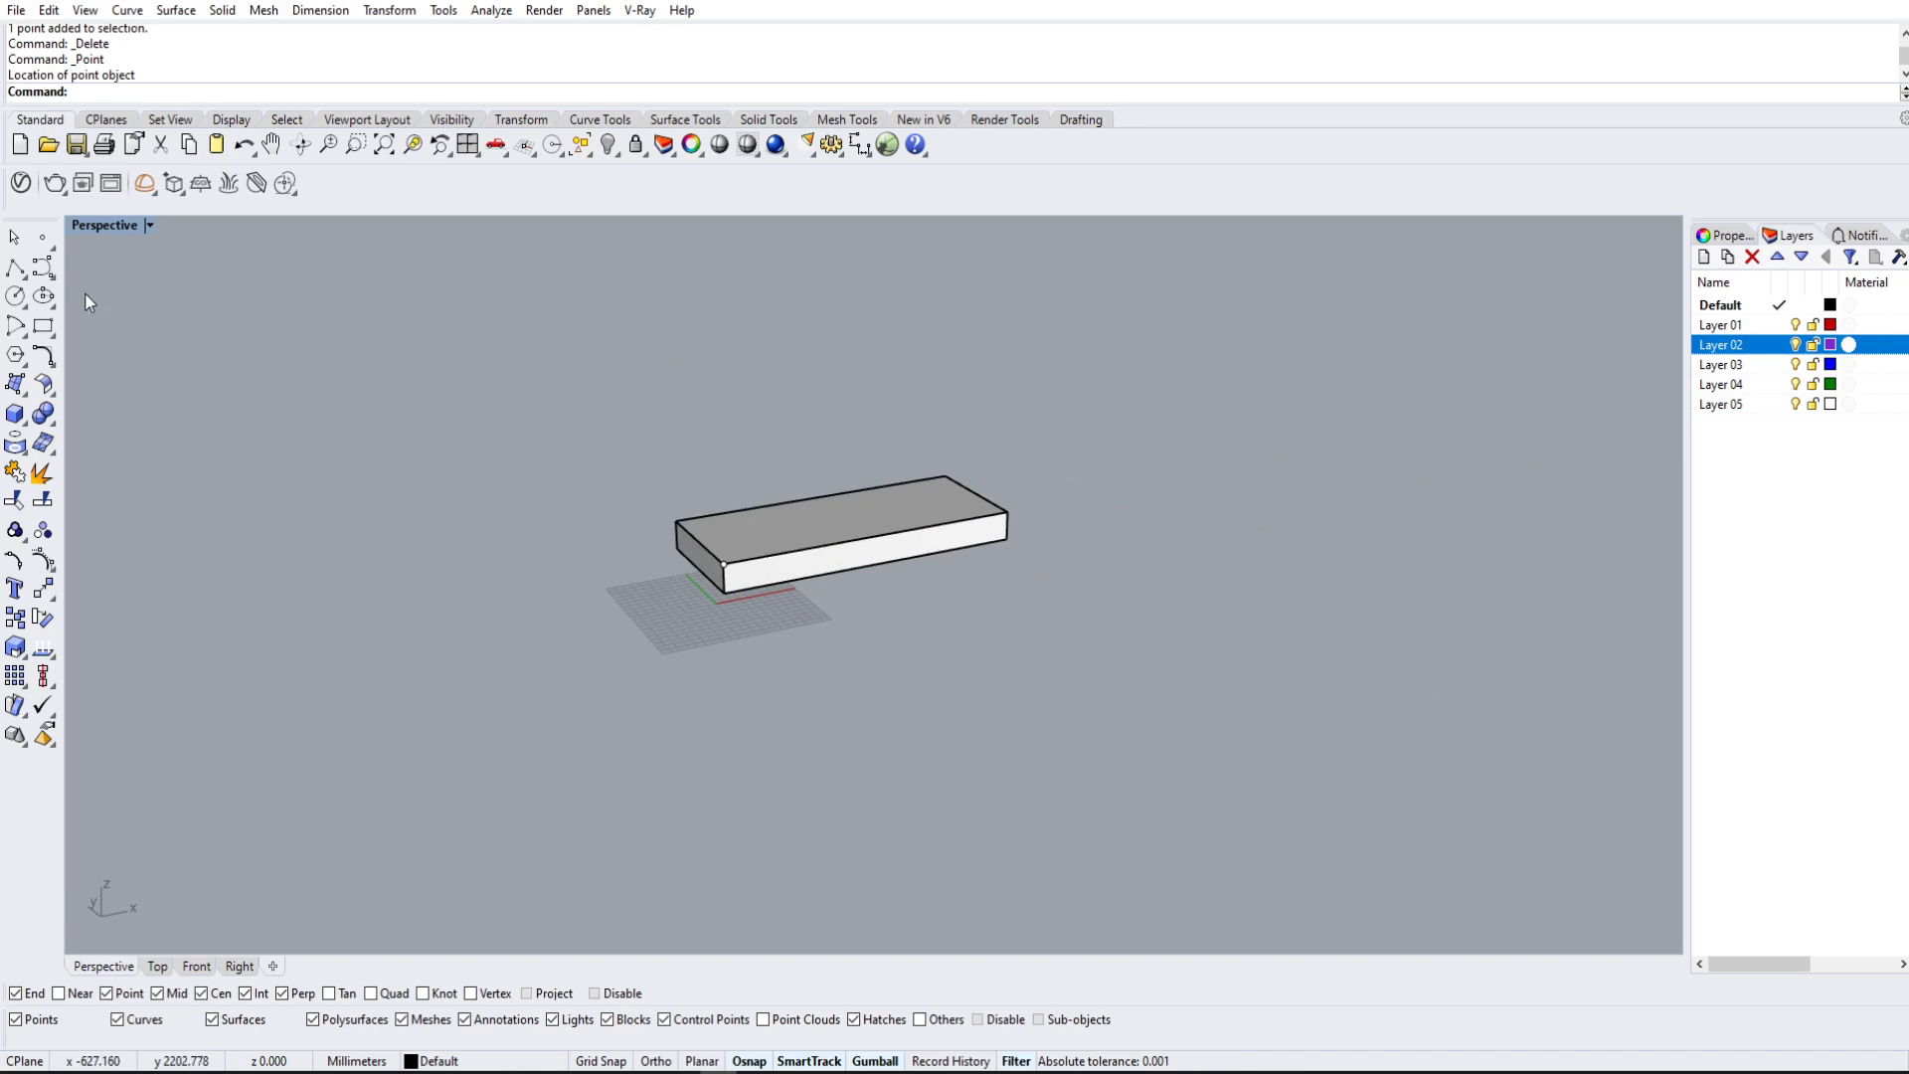
# Step: Place a point at the midpoint of the box's long front top edge and draw a straight polyline about 451 mm outward from it
pyautogui.press('Return')
pyautogui.click(872, 537)
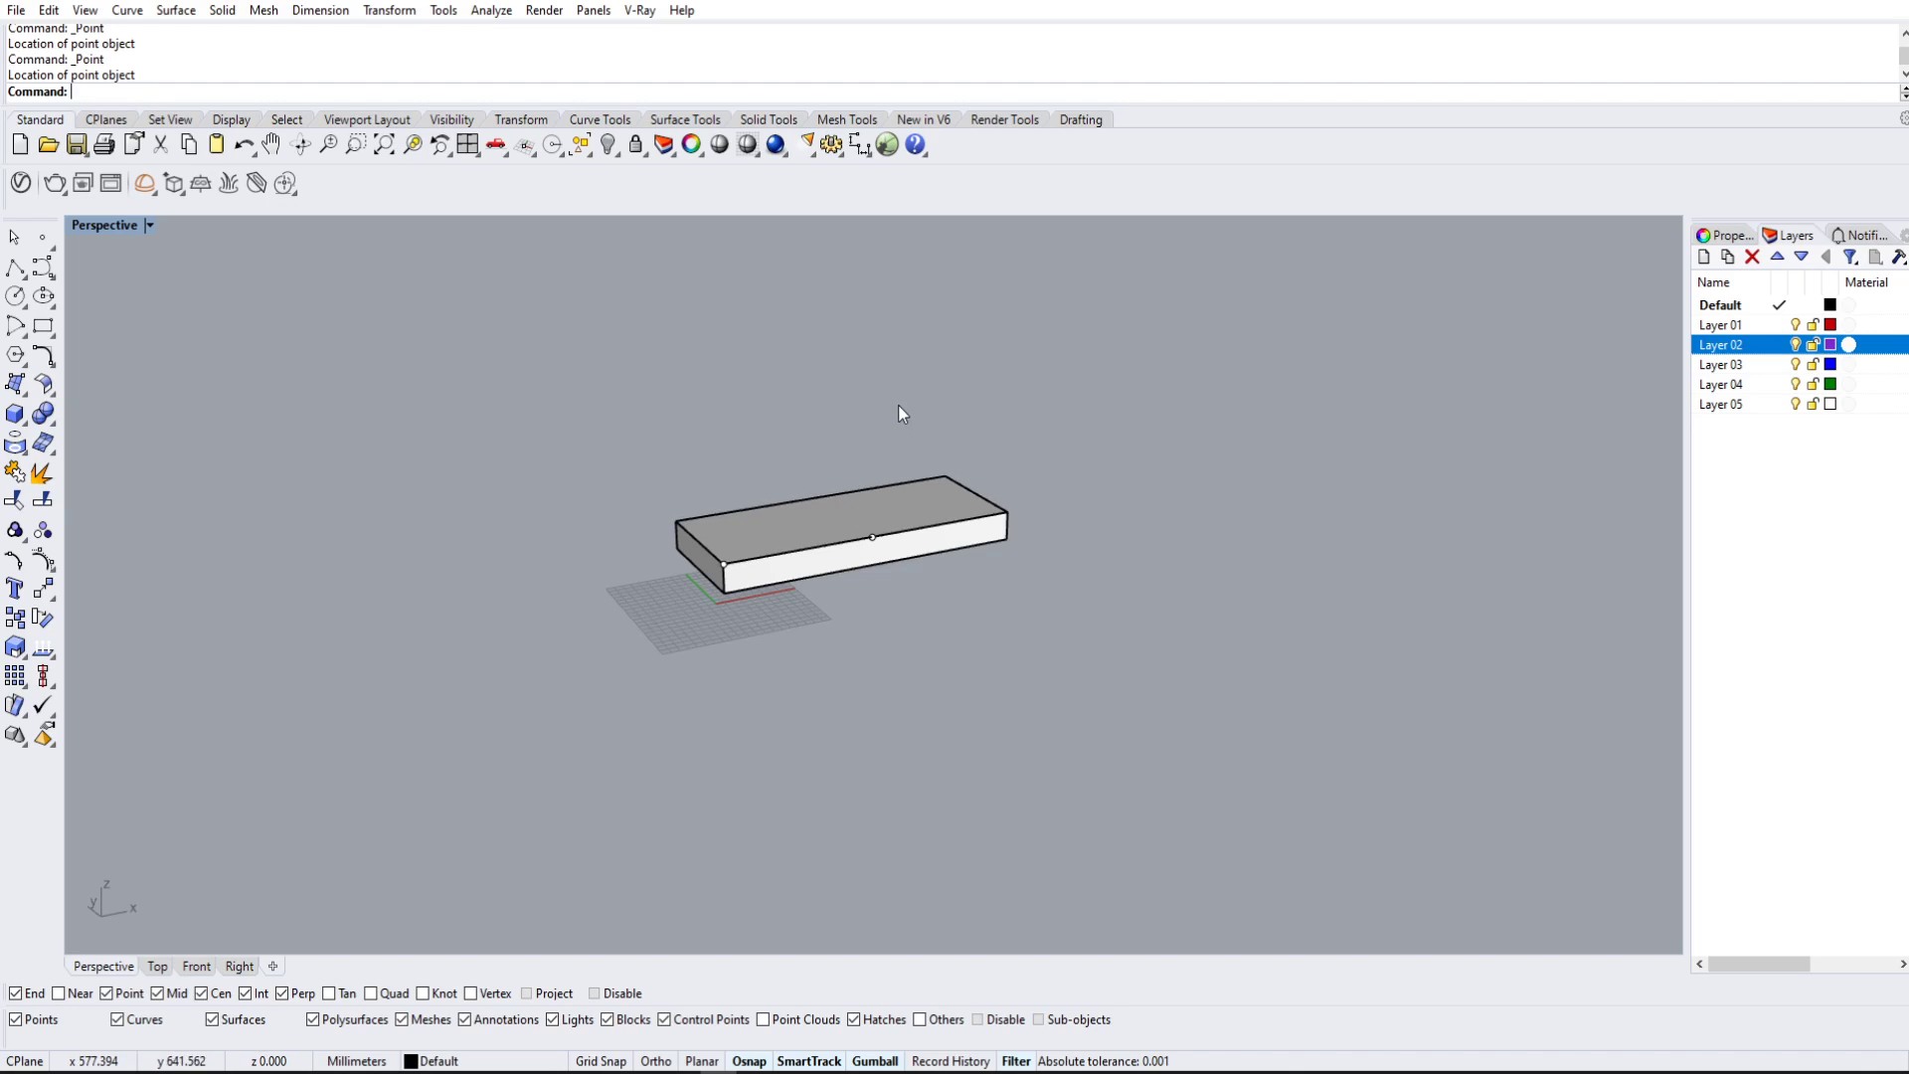
pyautogui.click(15, 269)
pyautogui.click(872, 537)
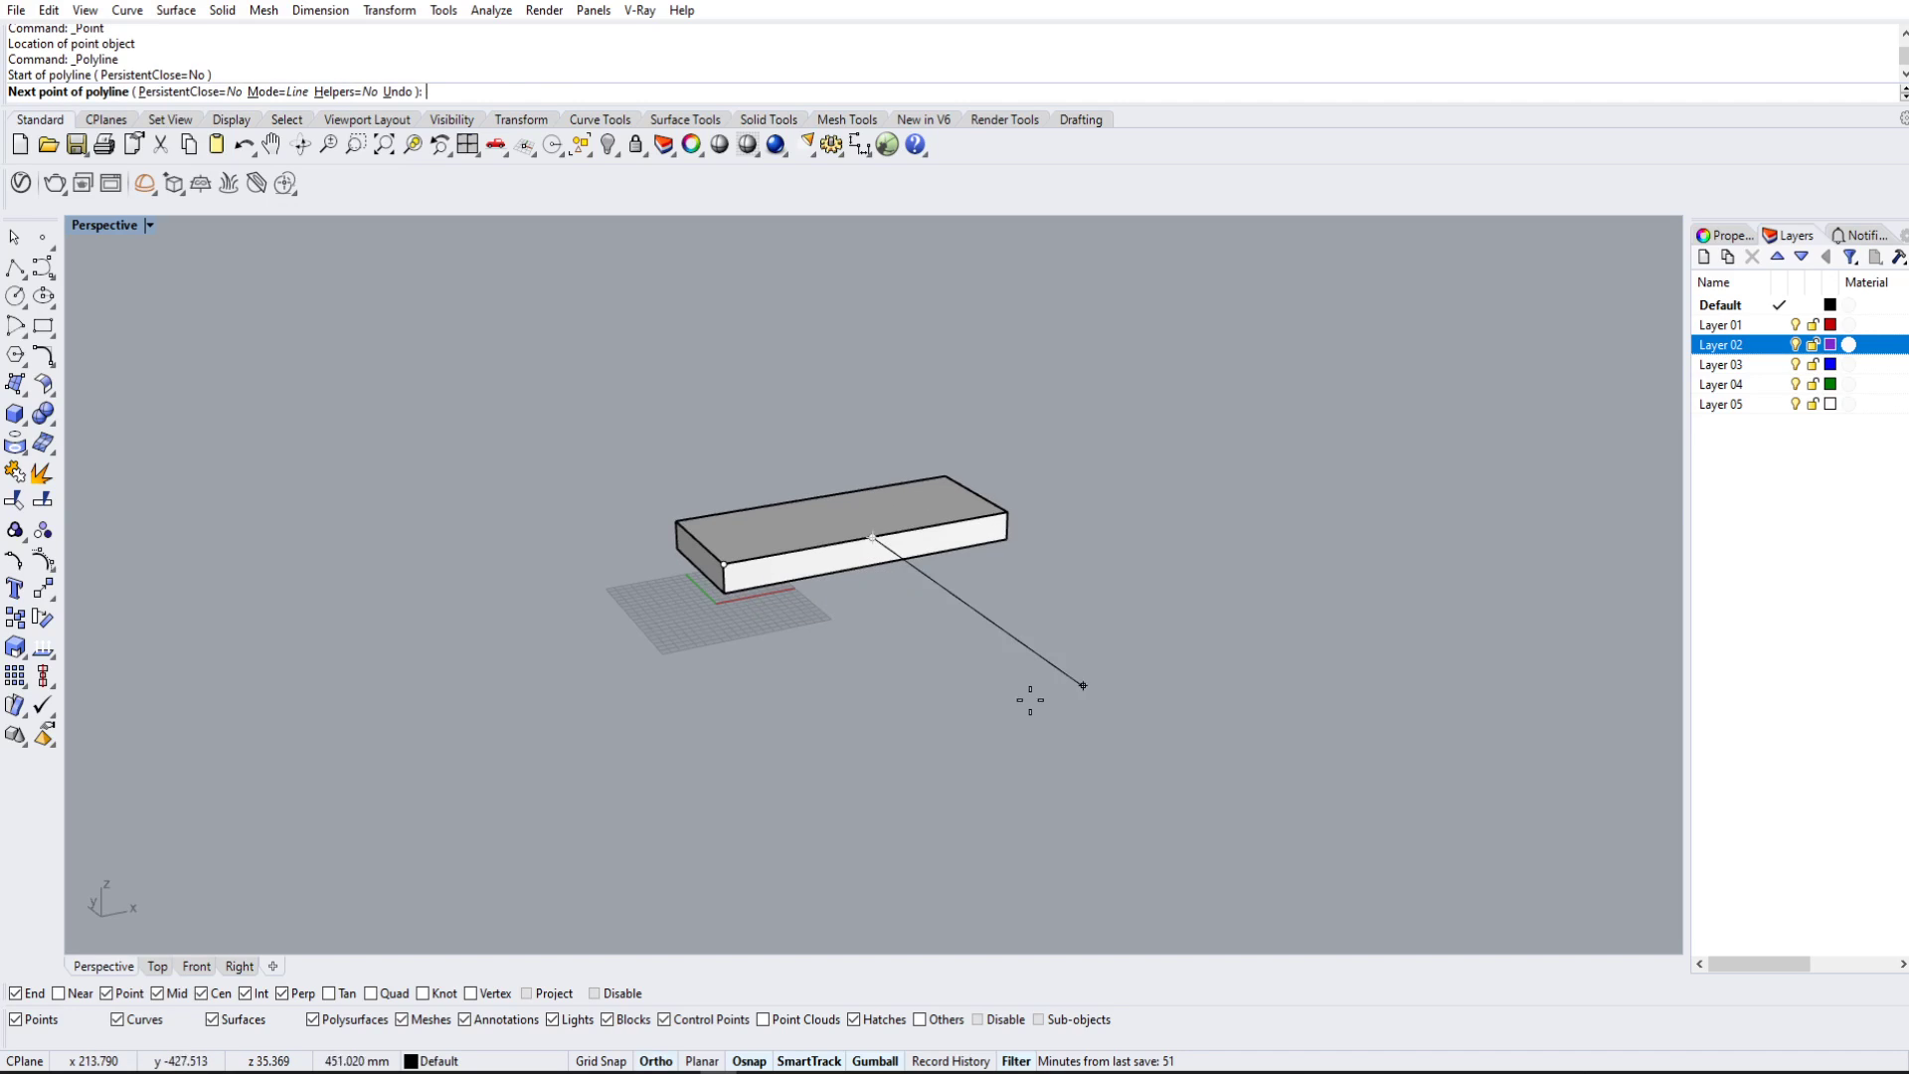
pyautogui.click(1083, 685)
pyautogui.press('Return')
pyautogui.moveTo(1078, 547); pyautogui.dragTo(971, 579, button='right')
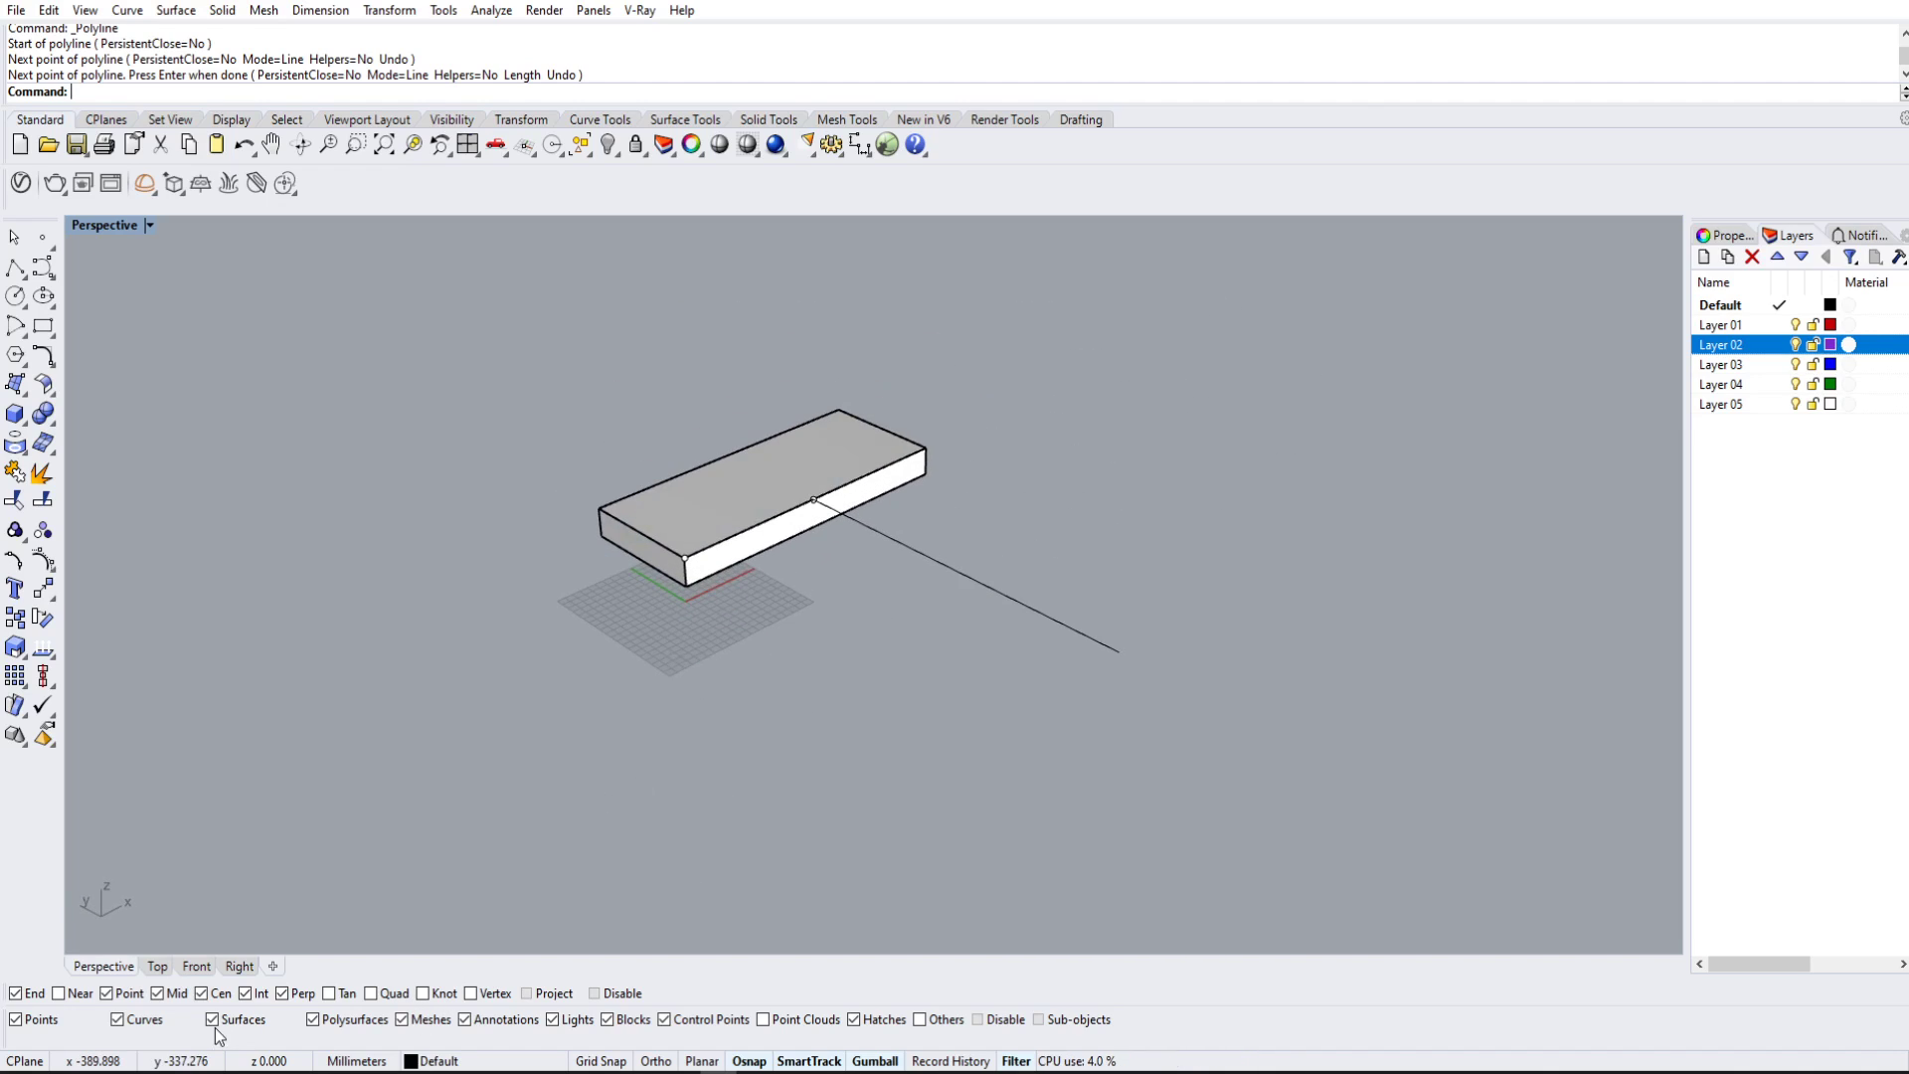
pyautogui.click(48, 10)
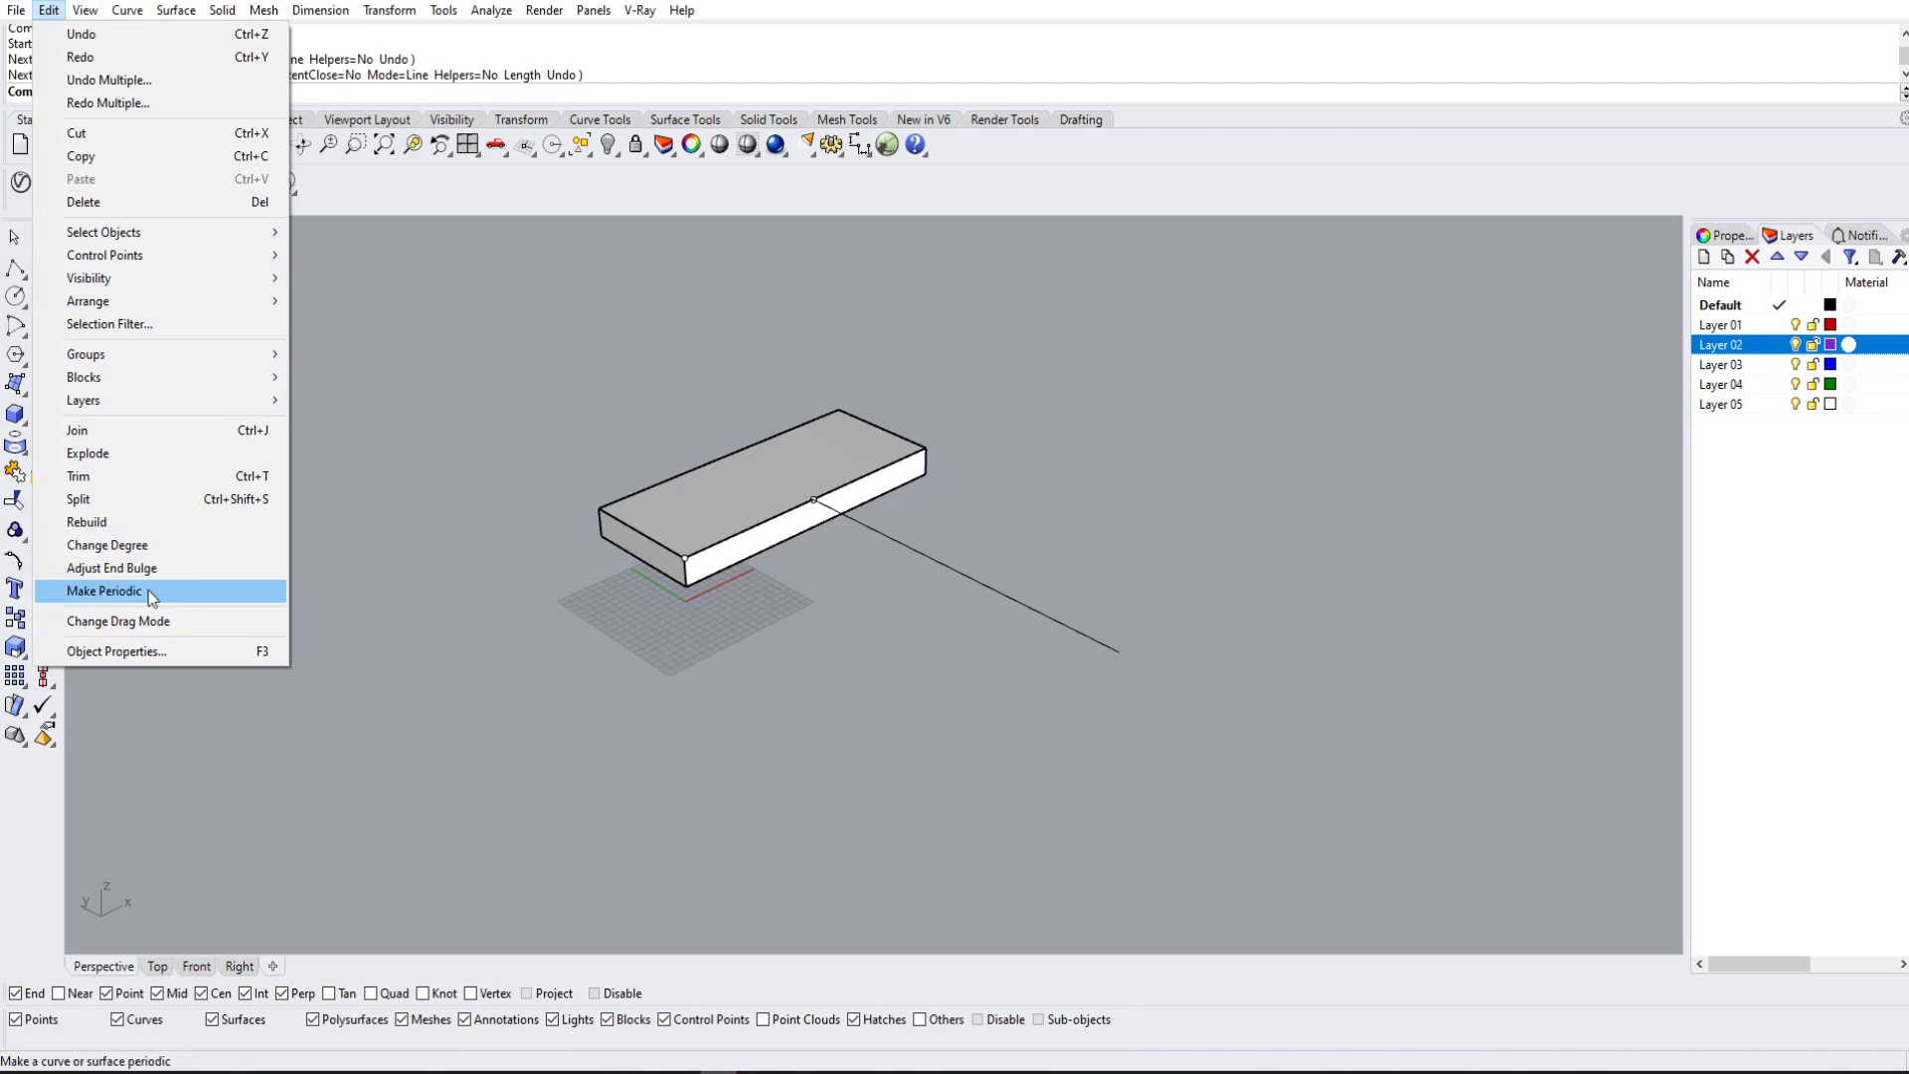
pyautogui.click(666, 767)
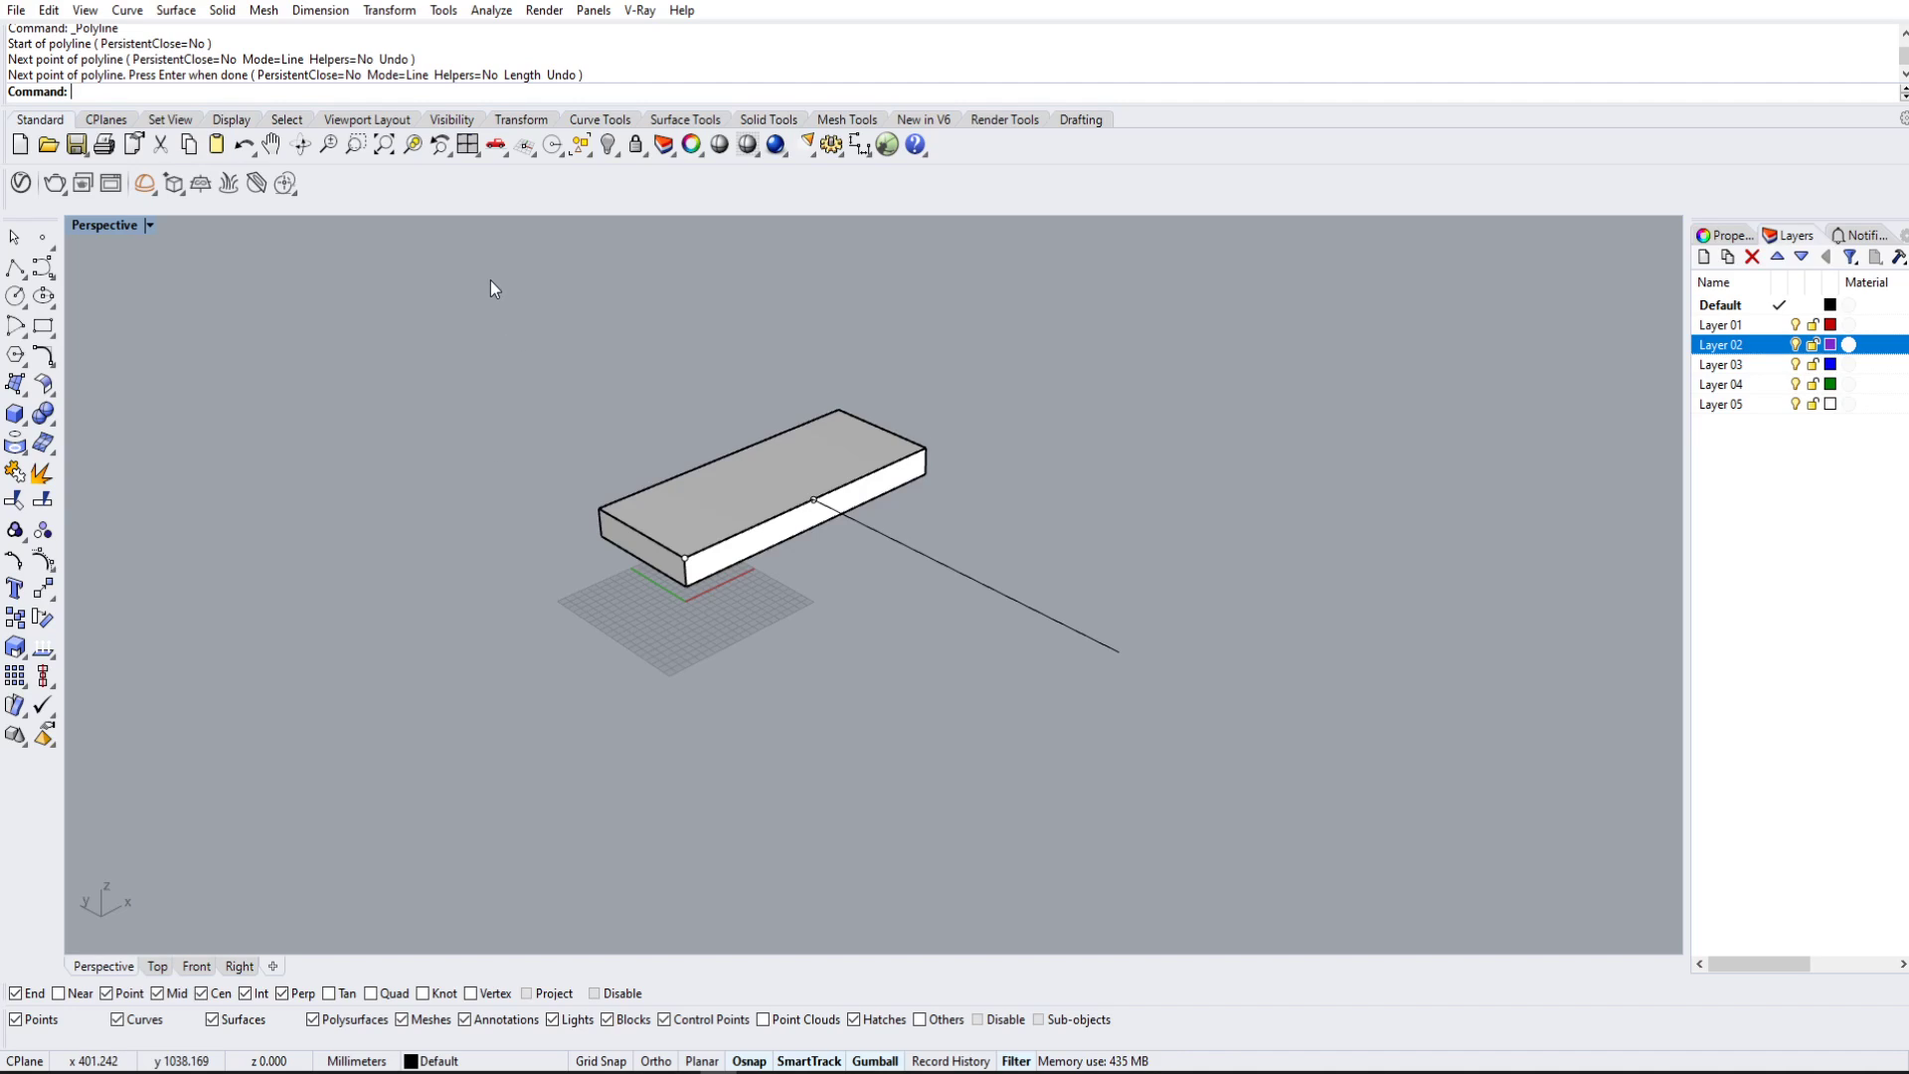
# Step: Window-select all the objects, and again with the box only partly enclosed, clearing the selection after each
pyautogui.moveTo(490, 280); pyautogui.dragTo(1277, 666)
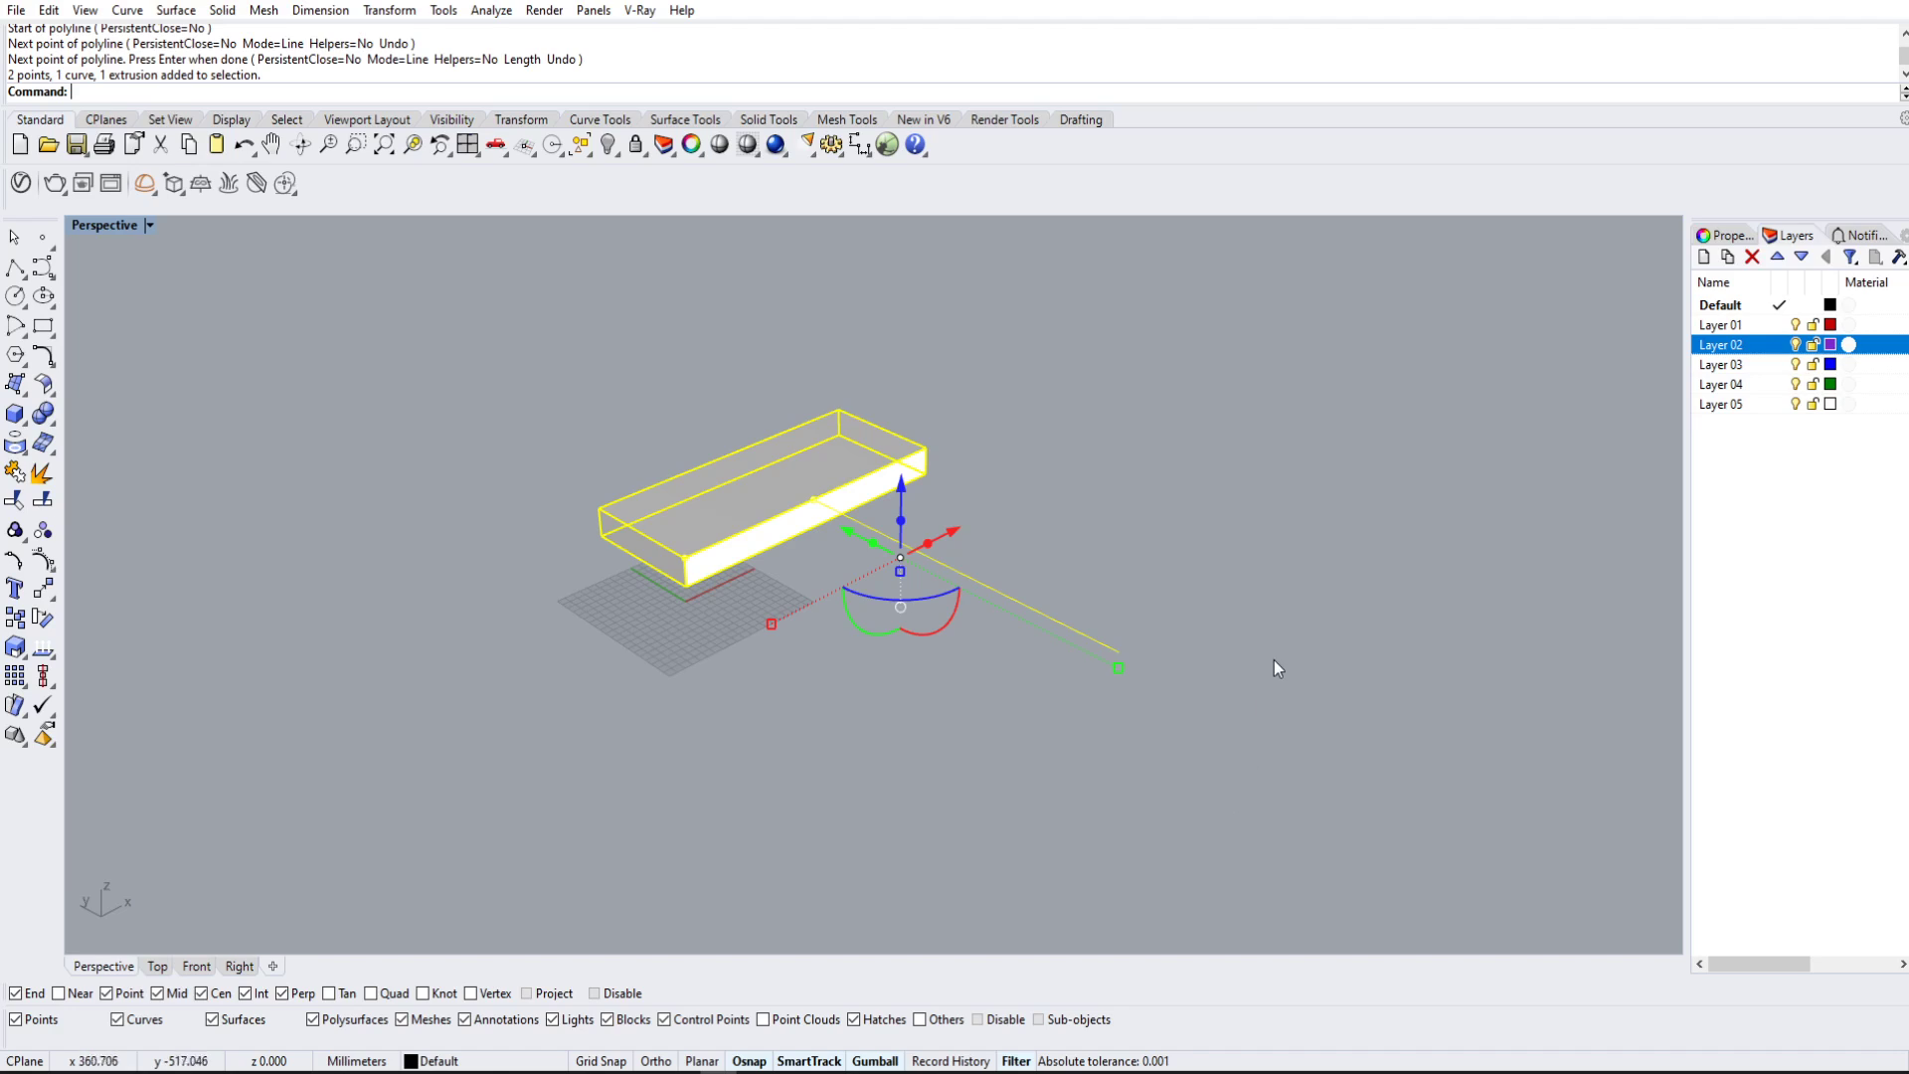
pyautogui.click(1275, 636)
pyautogui.moveTo(631, 330); pyautogui.dragTo(1187, 773)
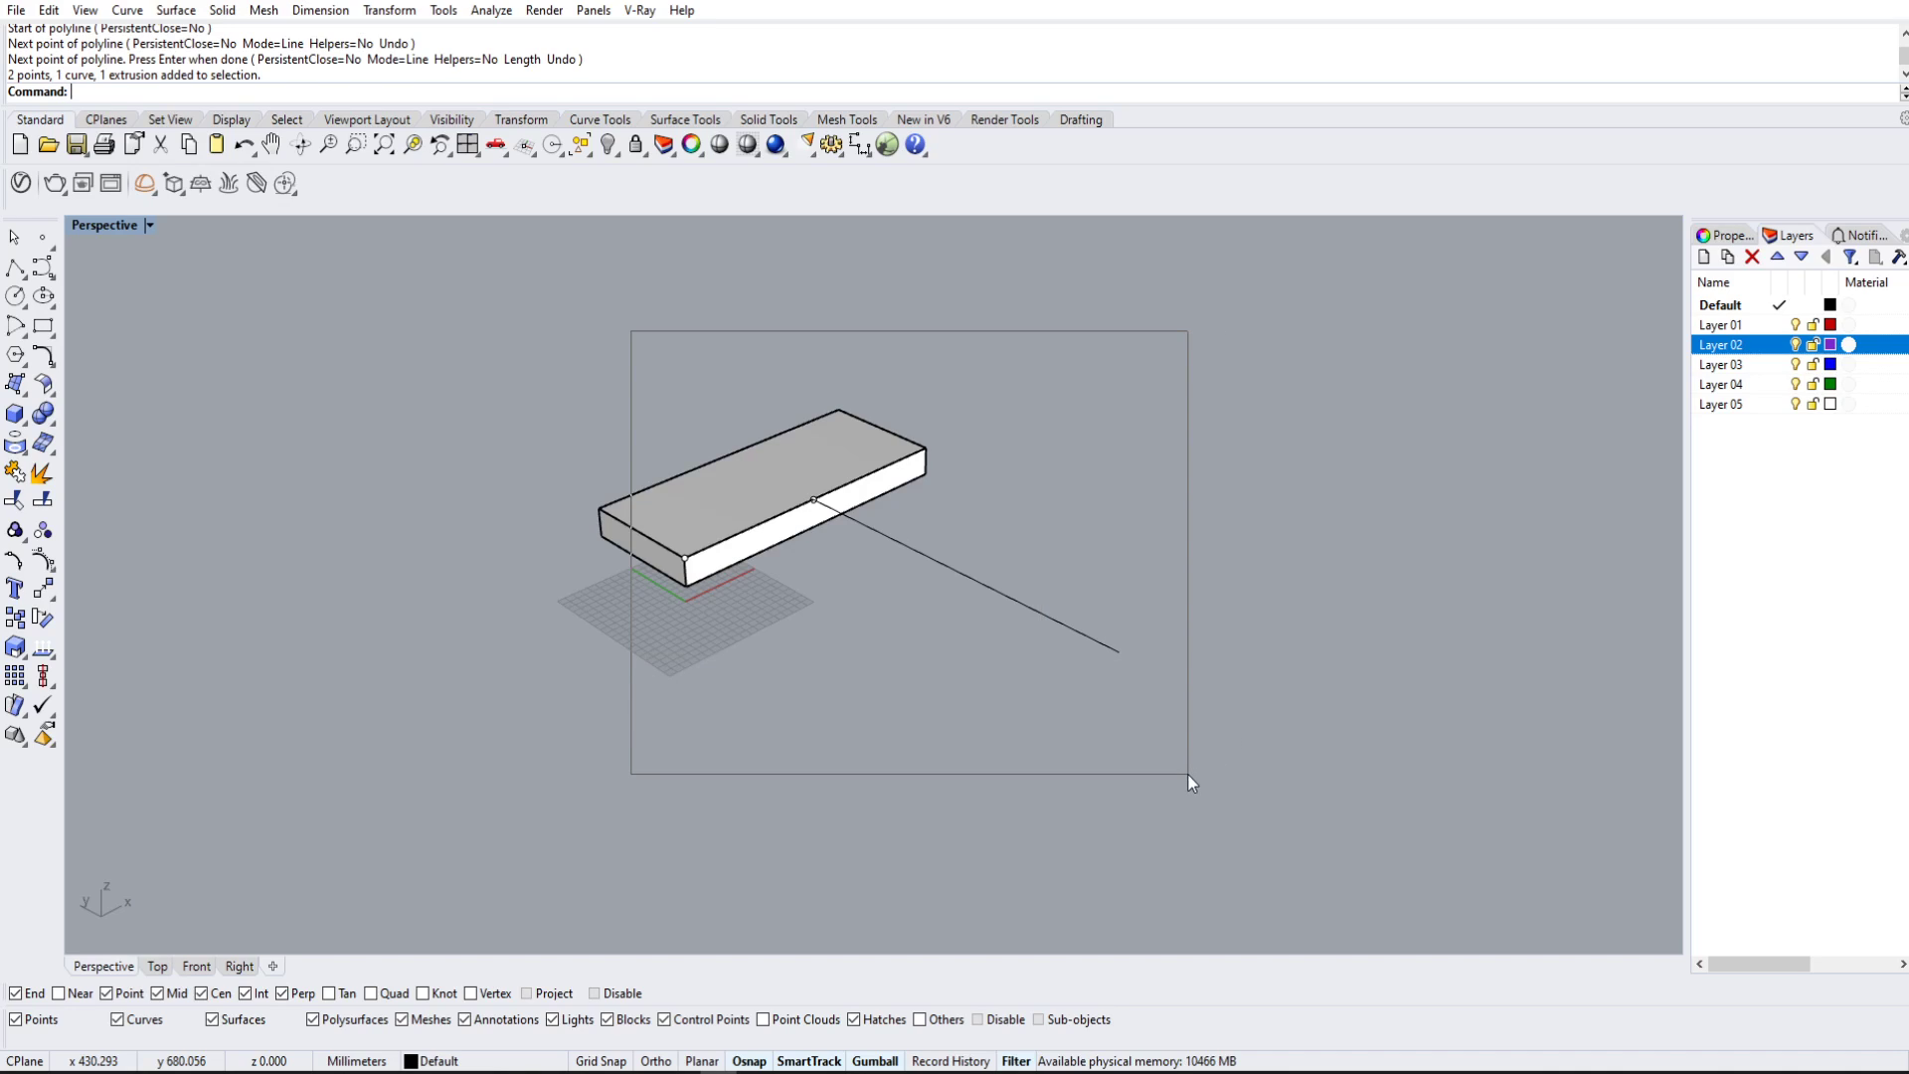
pyautogui.moveTo(1187, 774); pyautogui.dragTo(1187, 773)
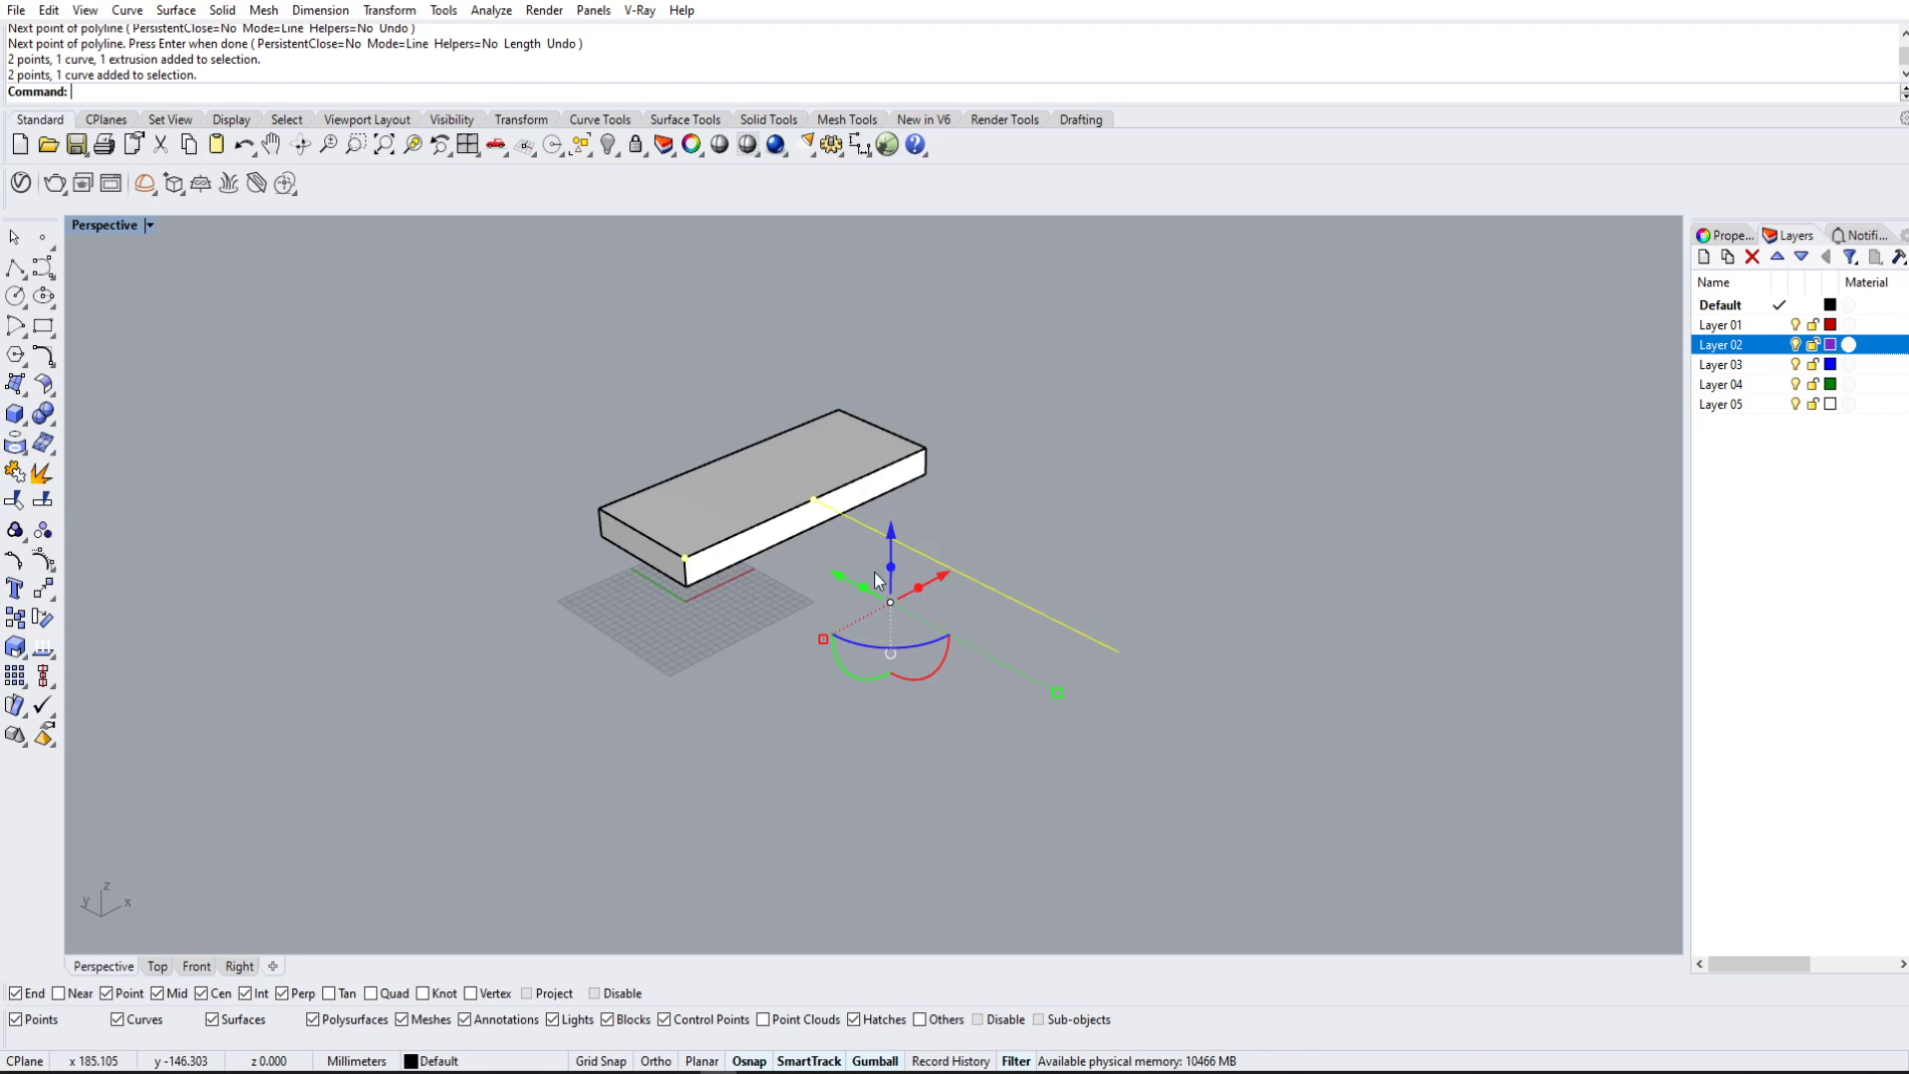
pyautogui.click(1119, 419)
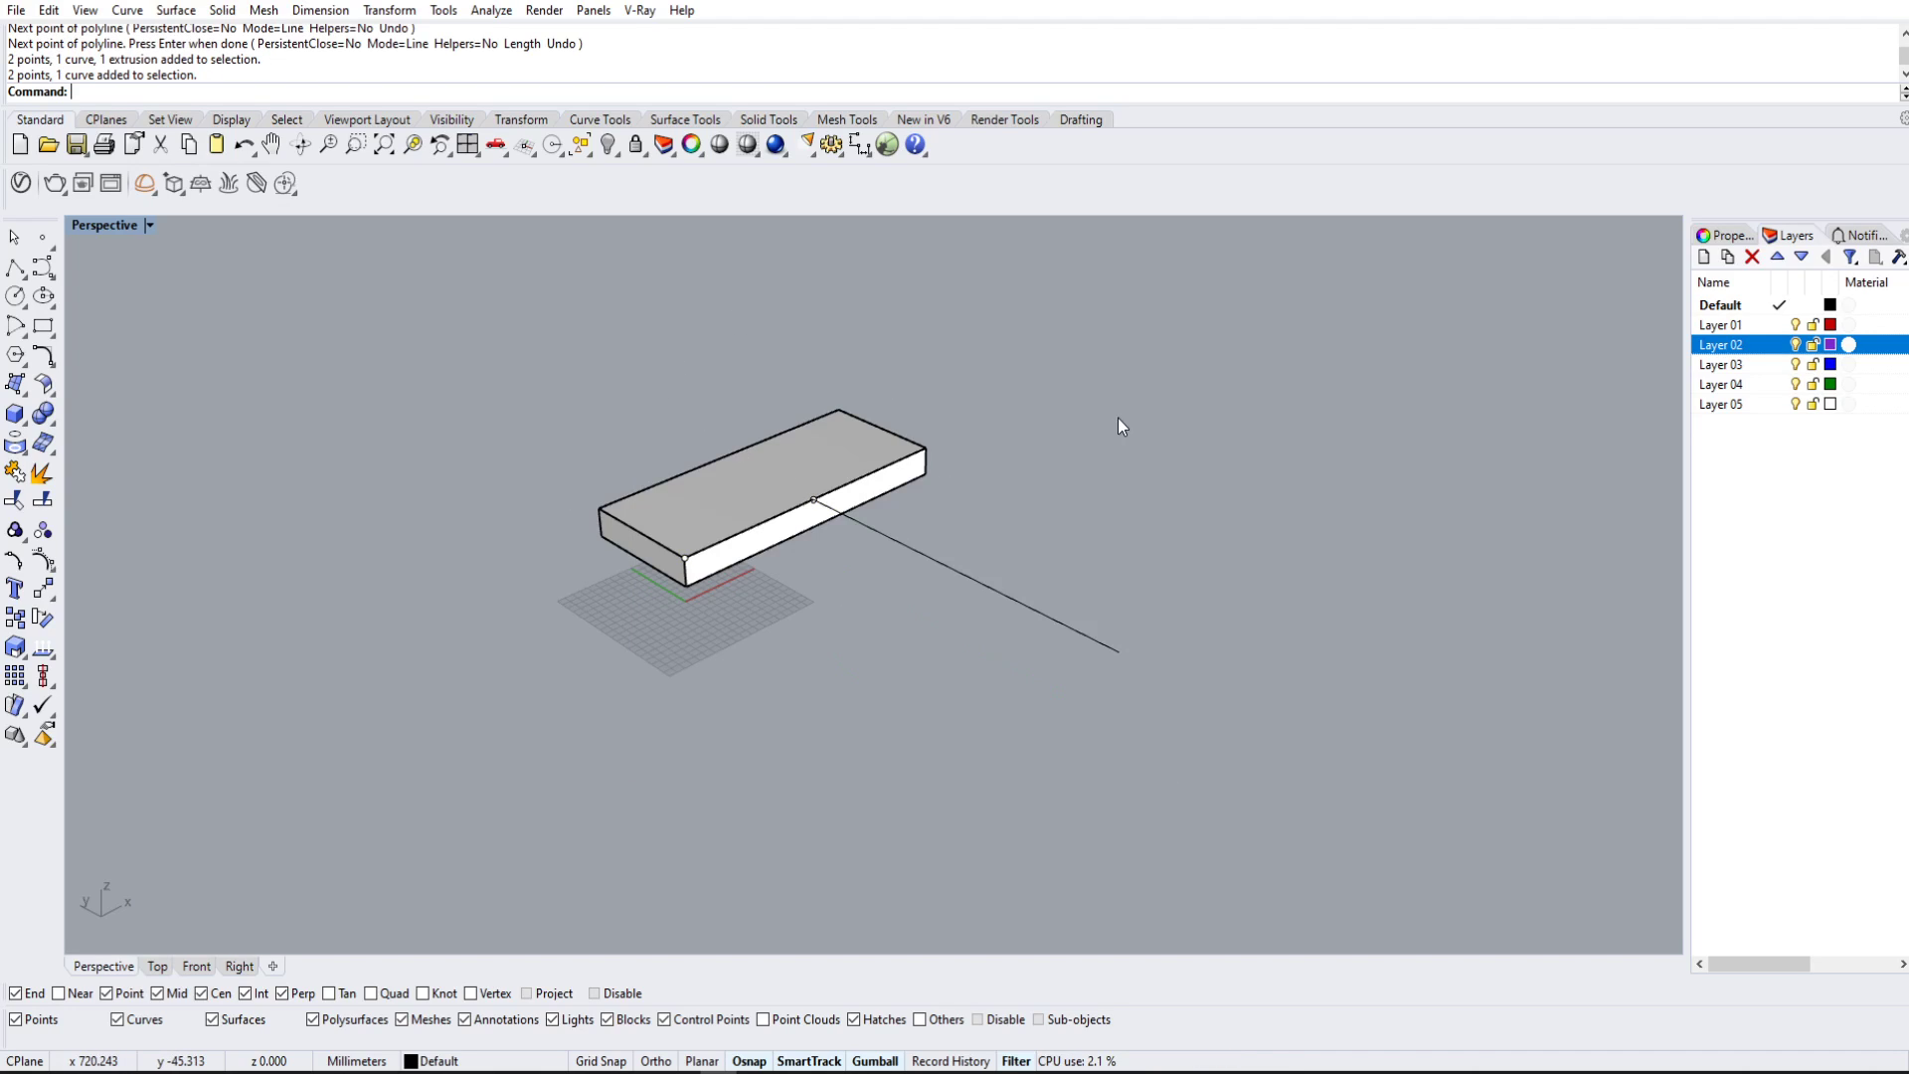
# Step: Compare crossing selections that merely touch the box and line with window selections that must enclose them, and clear the selection
pyautogui.moveTo(1213, 770); pyautogui.dragTo(676, 494)
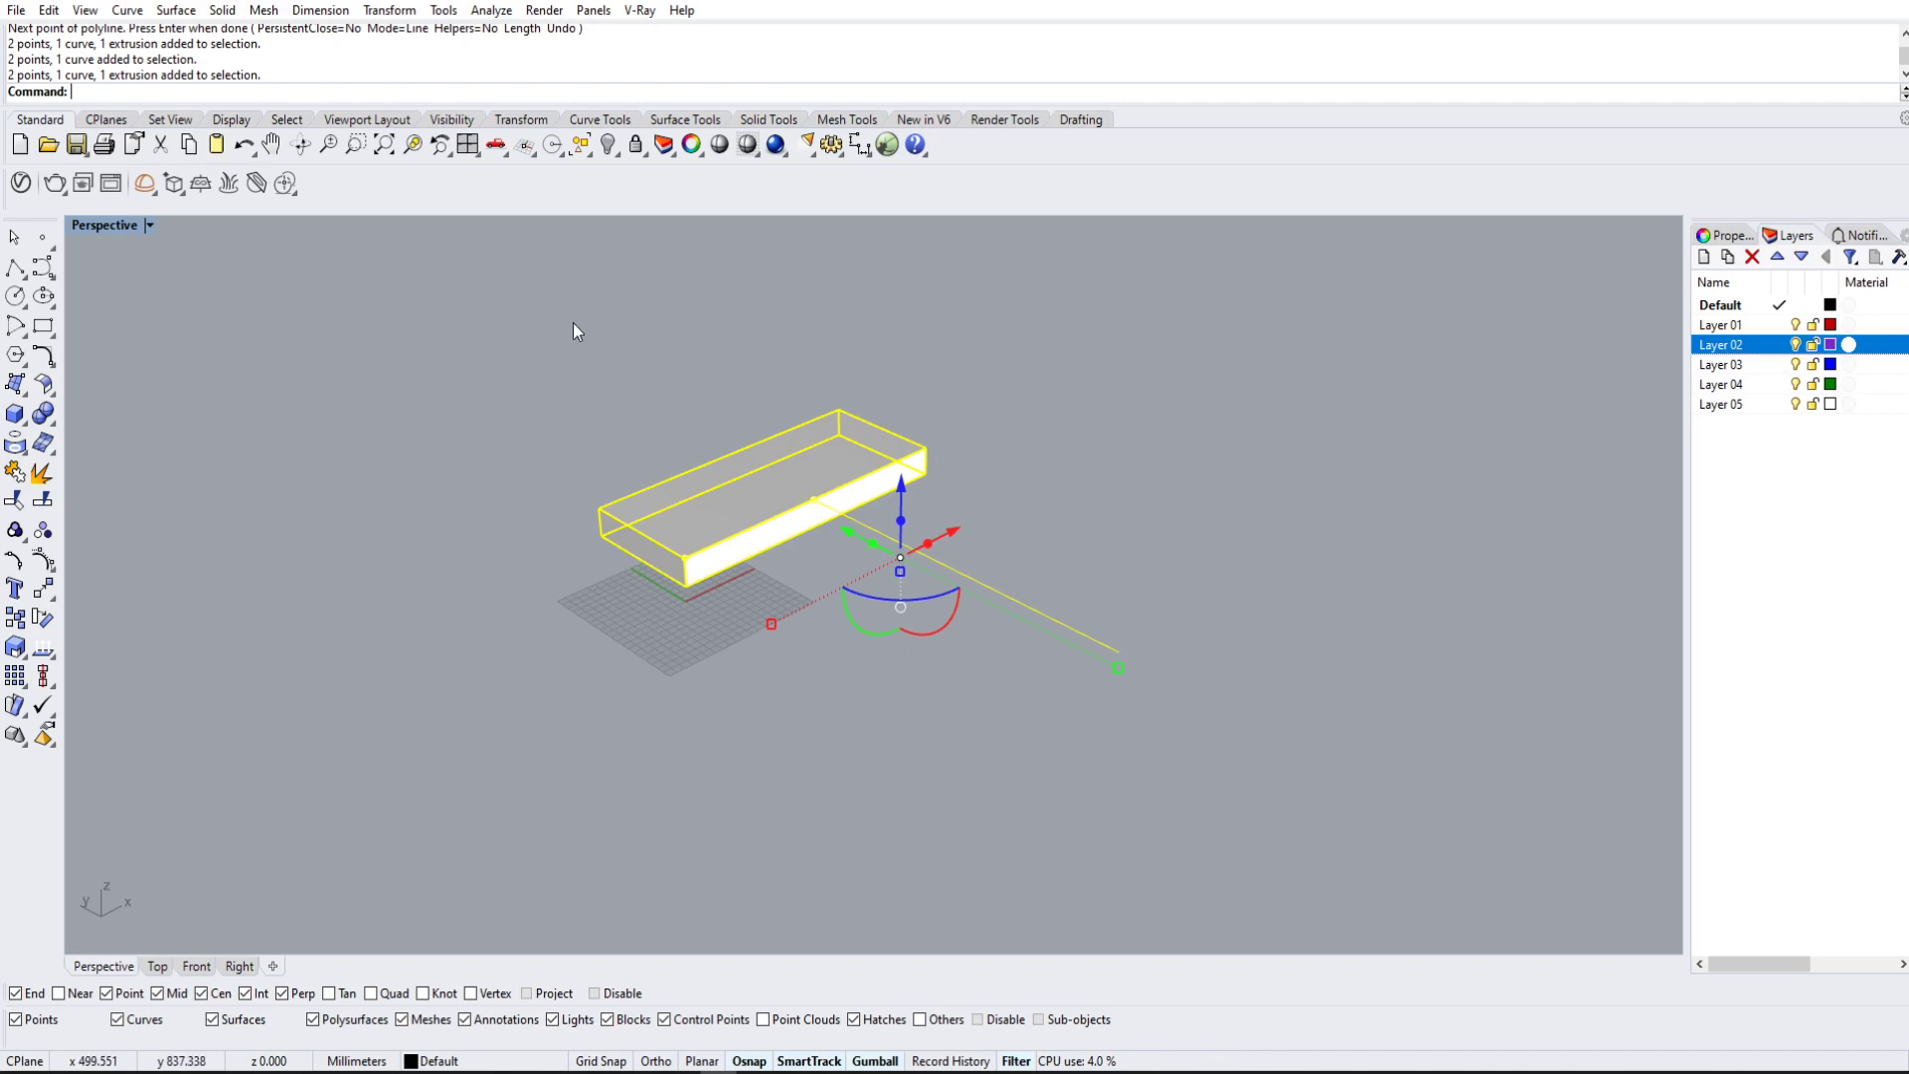
pyautogui.press('Escape')
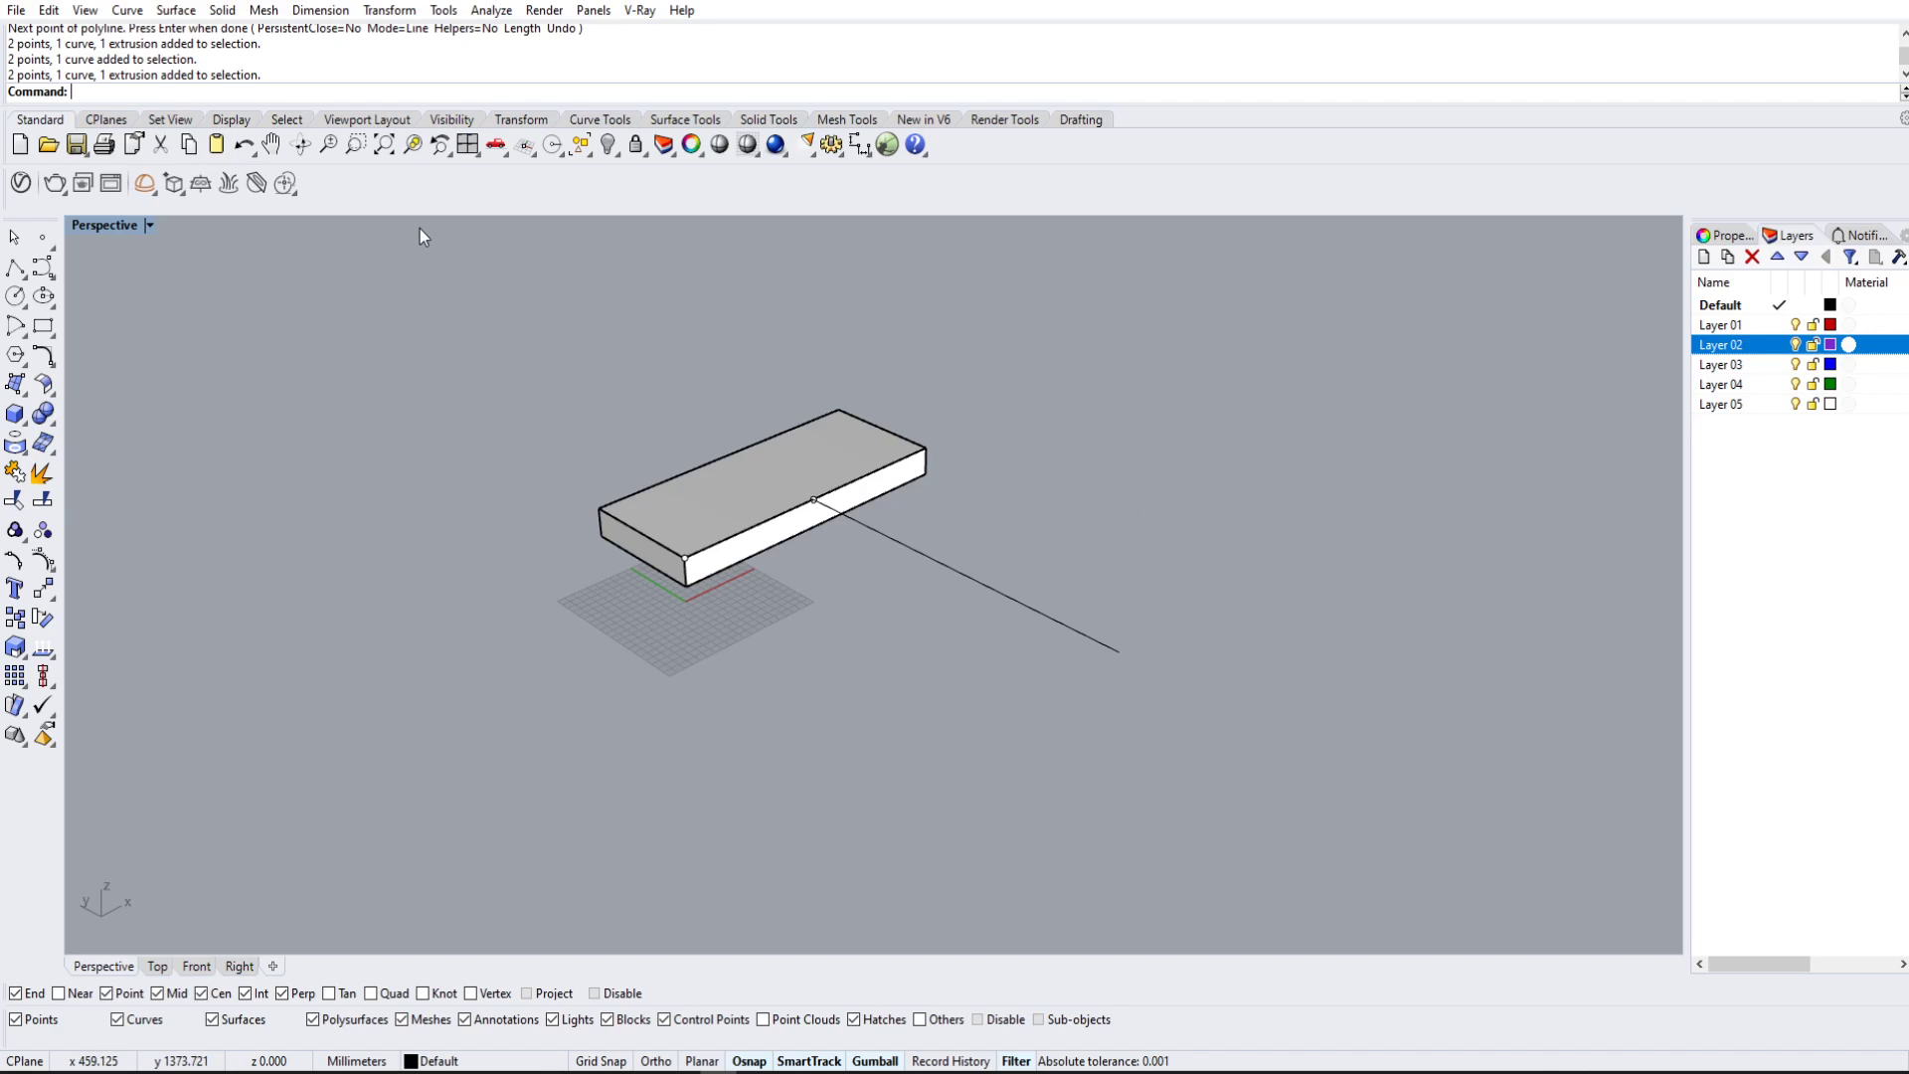
pyautogui.moveTo(480, 247); pyautogui.dragTo(1243, 780)
pyautogui.moveTo(631, 375); pyautogui.dragTo(1170, 786)
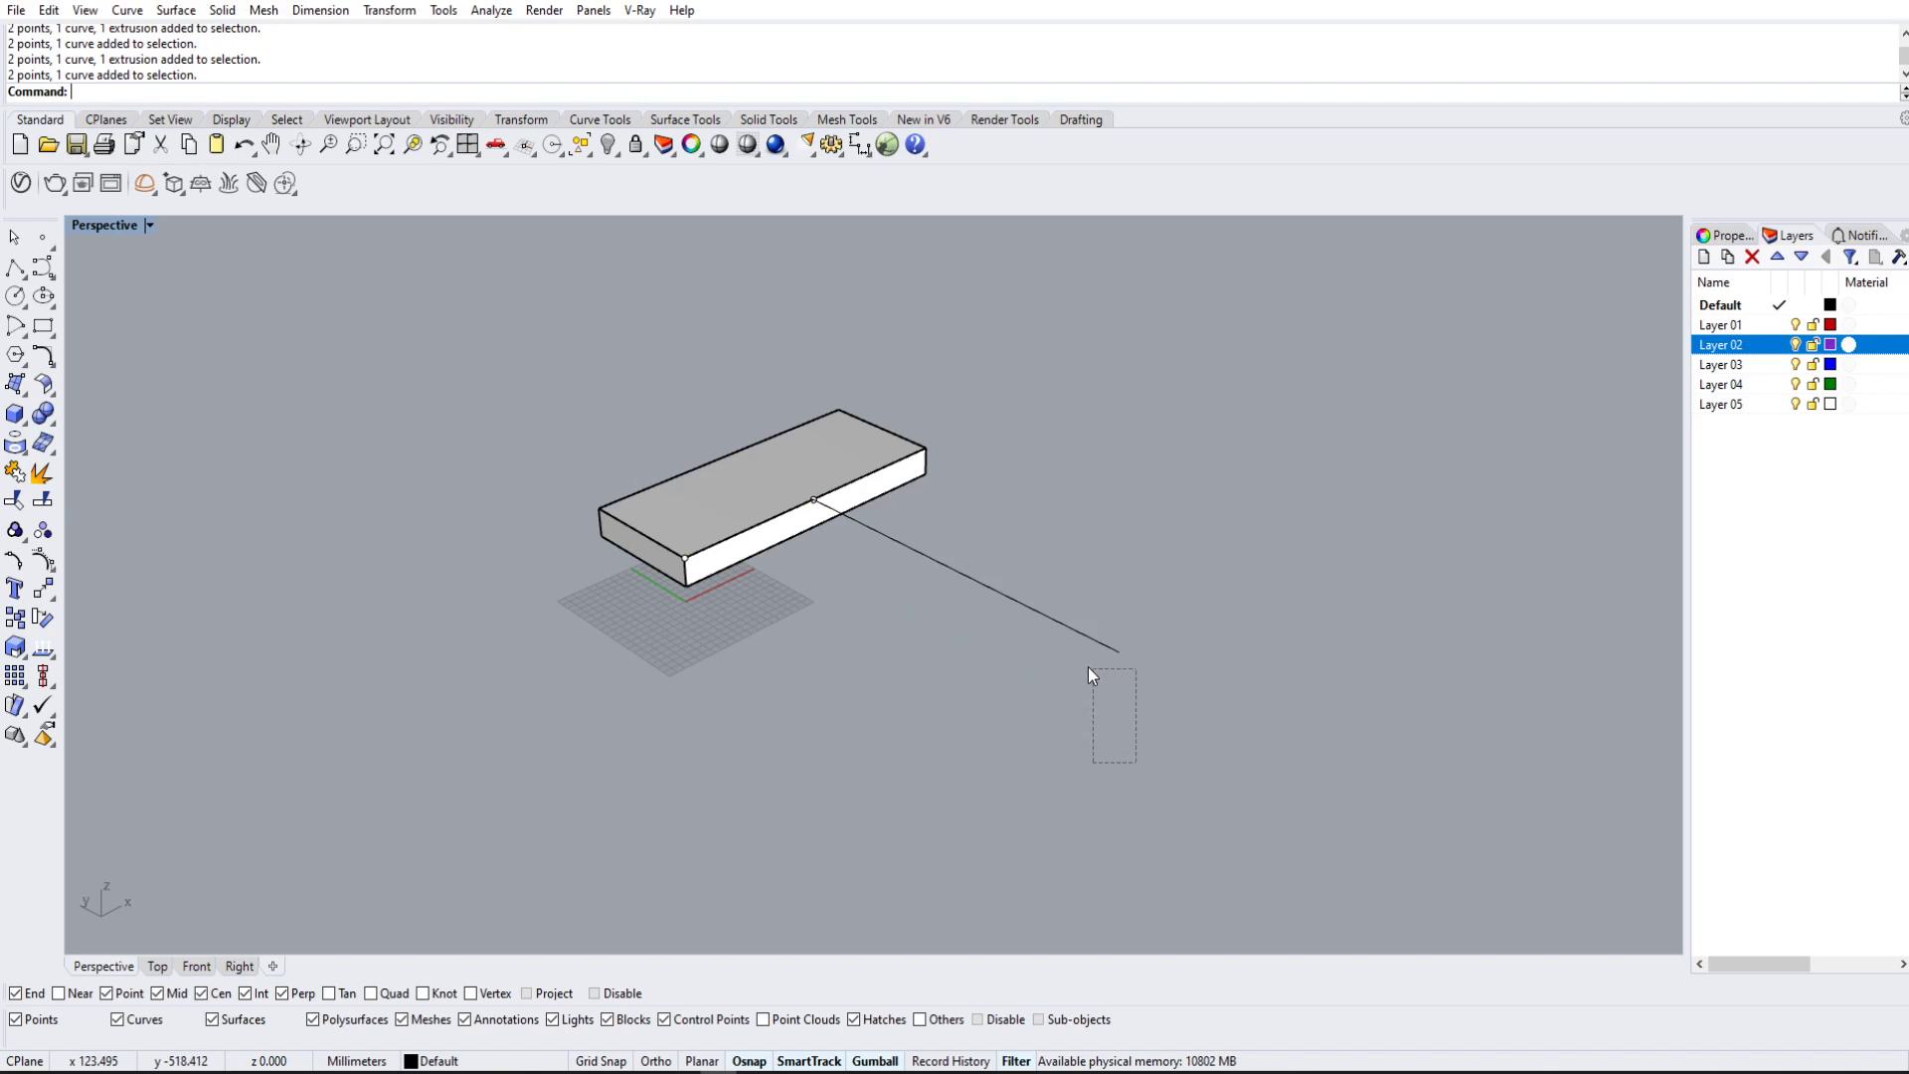
pyautogui.moveTo(1091, 674); pyautogui.dragTo(838, 544)
pyautogui.moveTo(1260, 786); pyautogui.dragTo(672, 493)
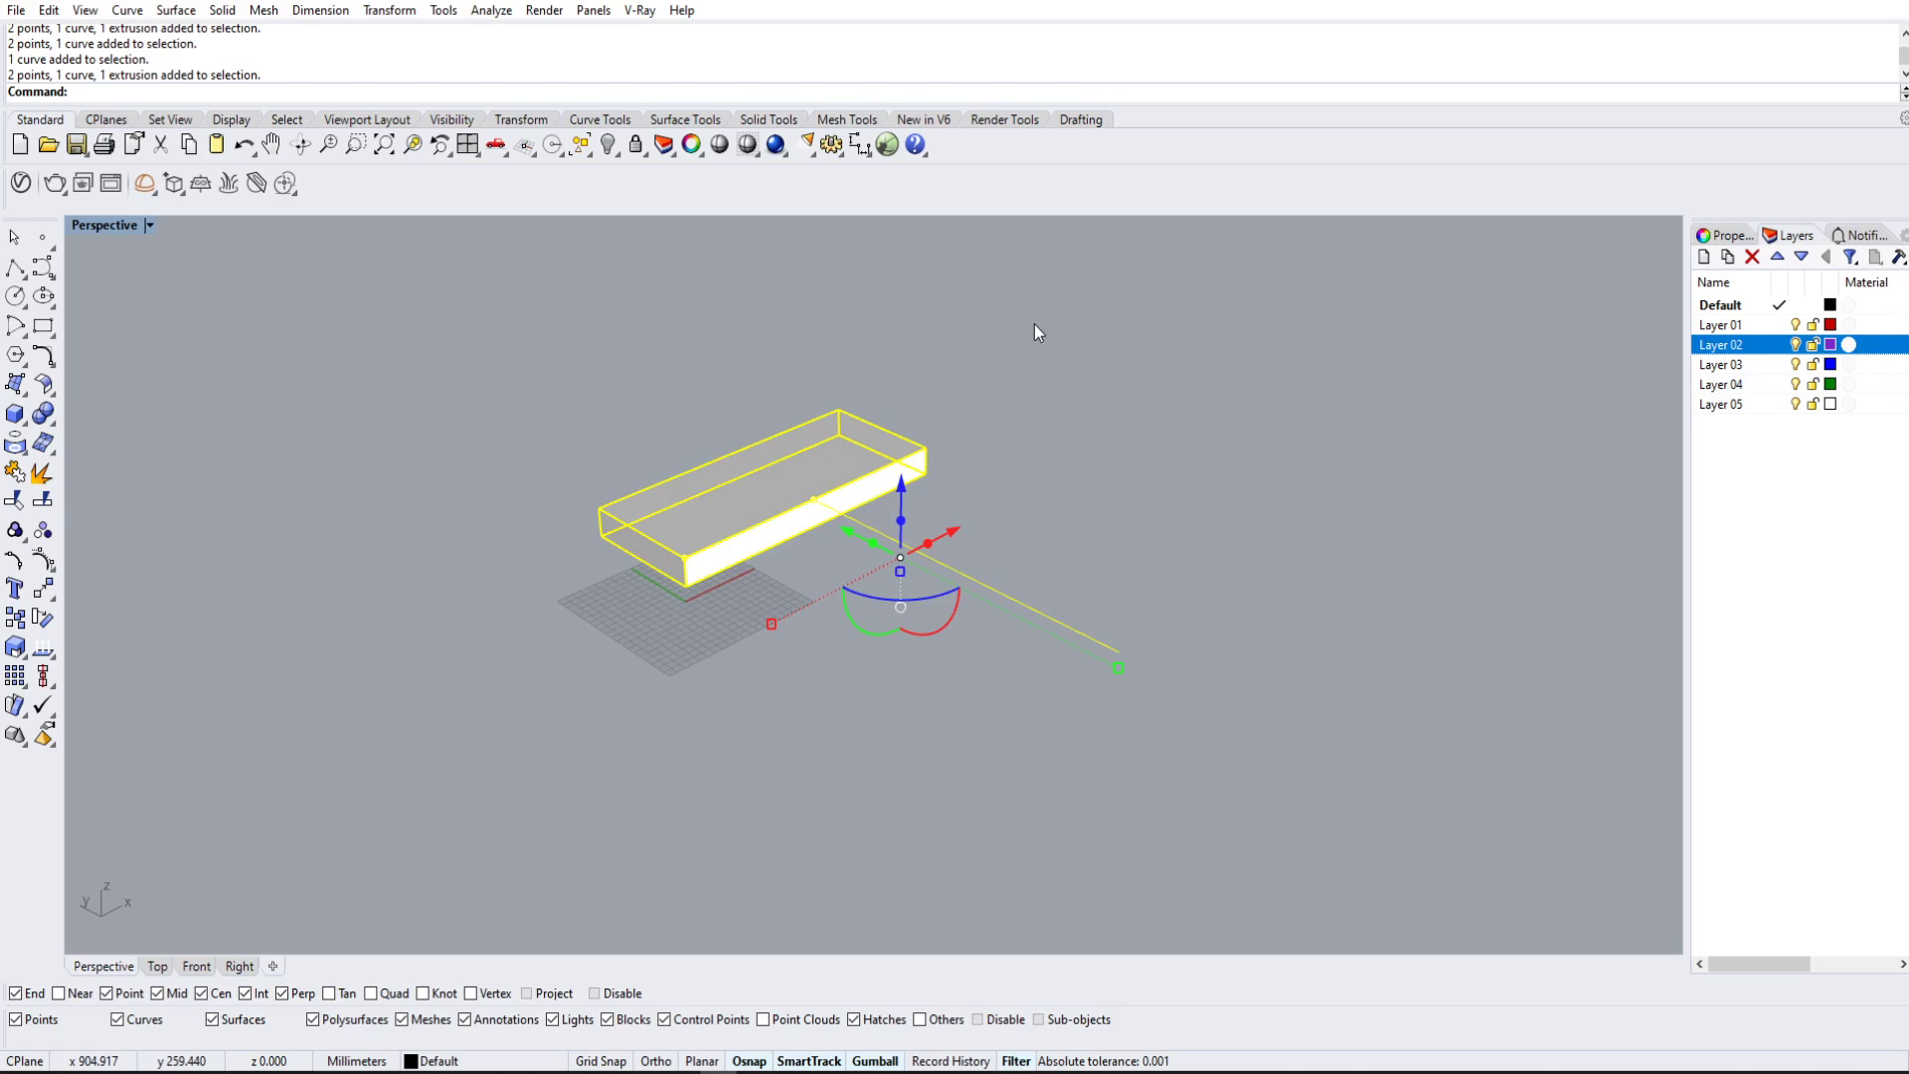
pyautogui.click(1034, 324)
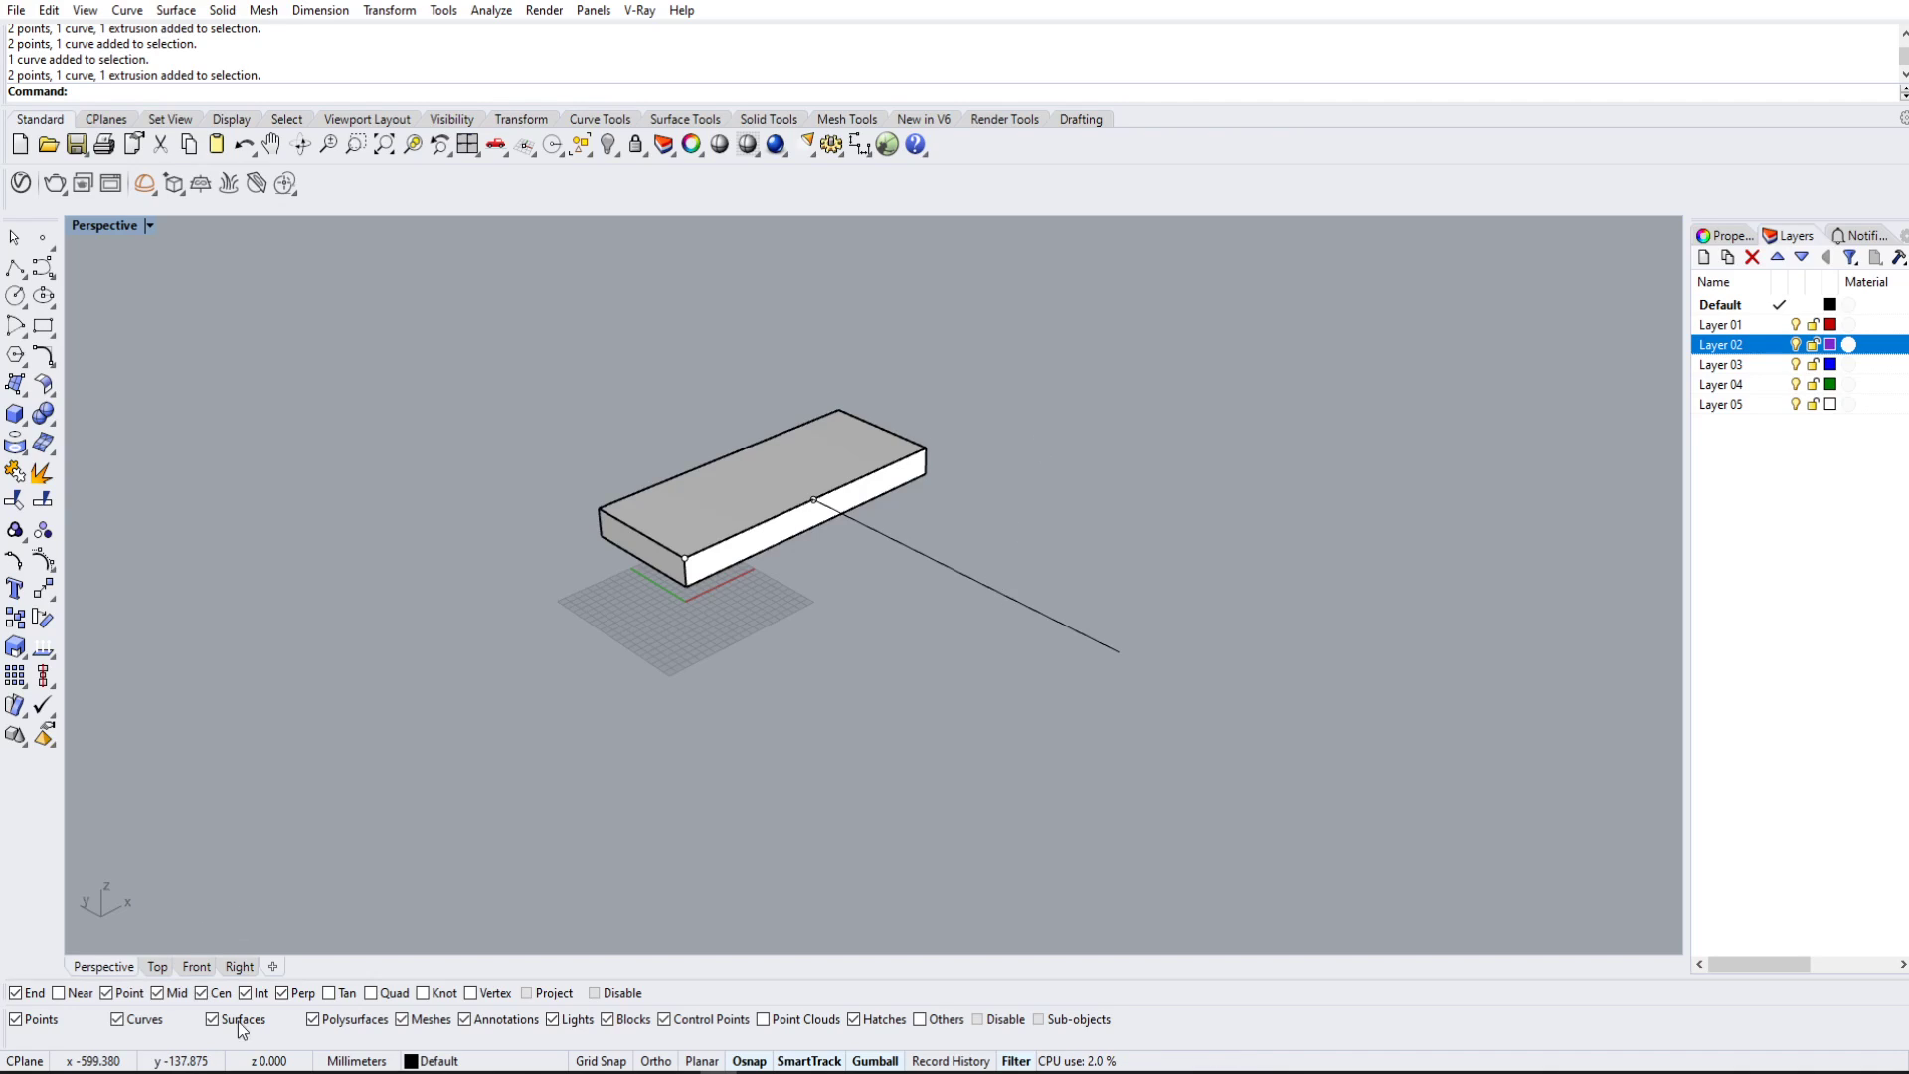
# Step: Turn off every object type in the selection filter except Curves
pyautogui.click(40, 1019)
pyautogui.click(144, 1019)
pyautogui.click(249, 1020)
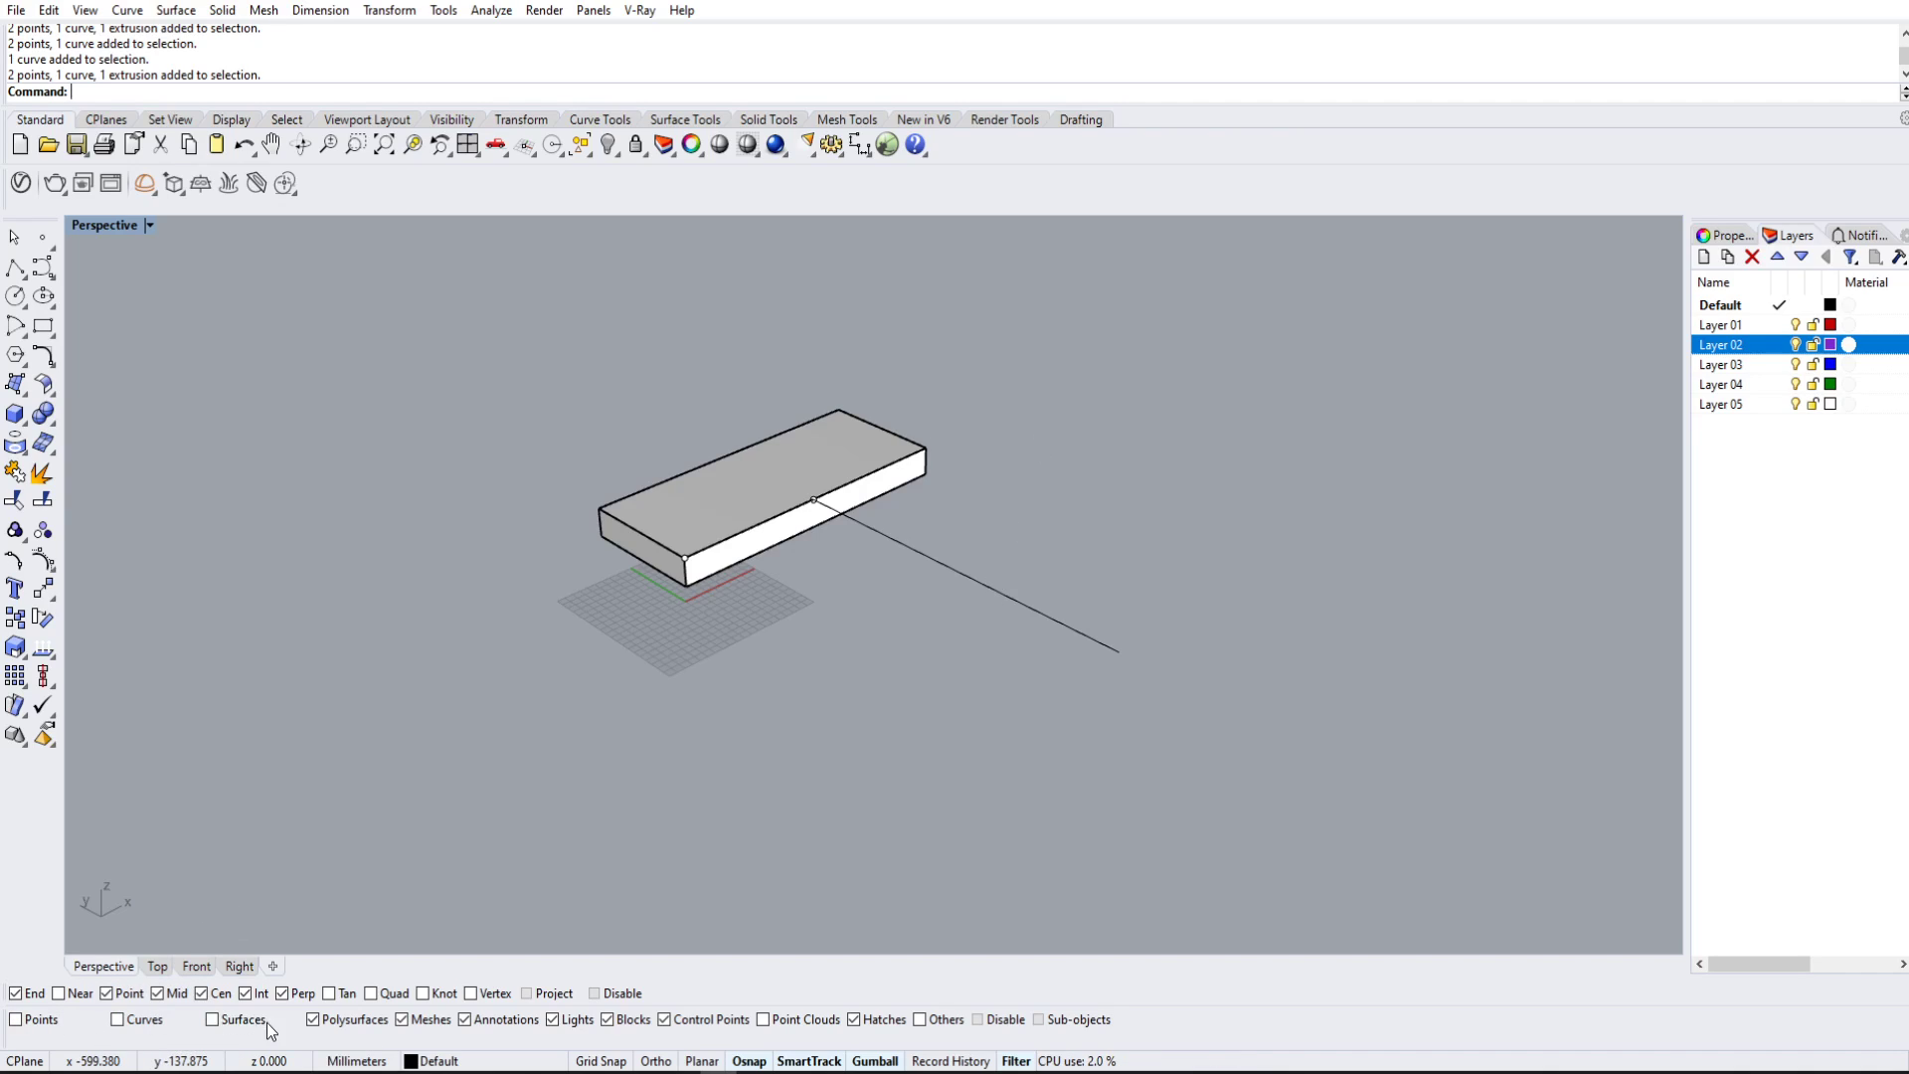
pyautogui.click(353, 1019)
pyautogui.click(402, 1019)
pyautogui.click(464, 1019)
pyautogui.click(552, 1019)
pyautogui.click(606, 1019)
pyautogui.click(664, 1019)
pyautogui.click(118, 1019)
# Step: Test the Curves-only filter with repeated window and crossing selections over the box, points and line, and clear the selection
pyautogui.moveTo(489, 270); pyautogui.dragTo(1173, 738)
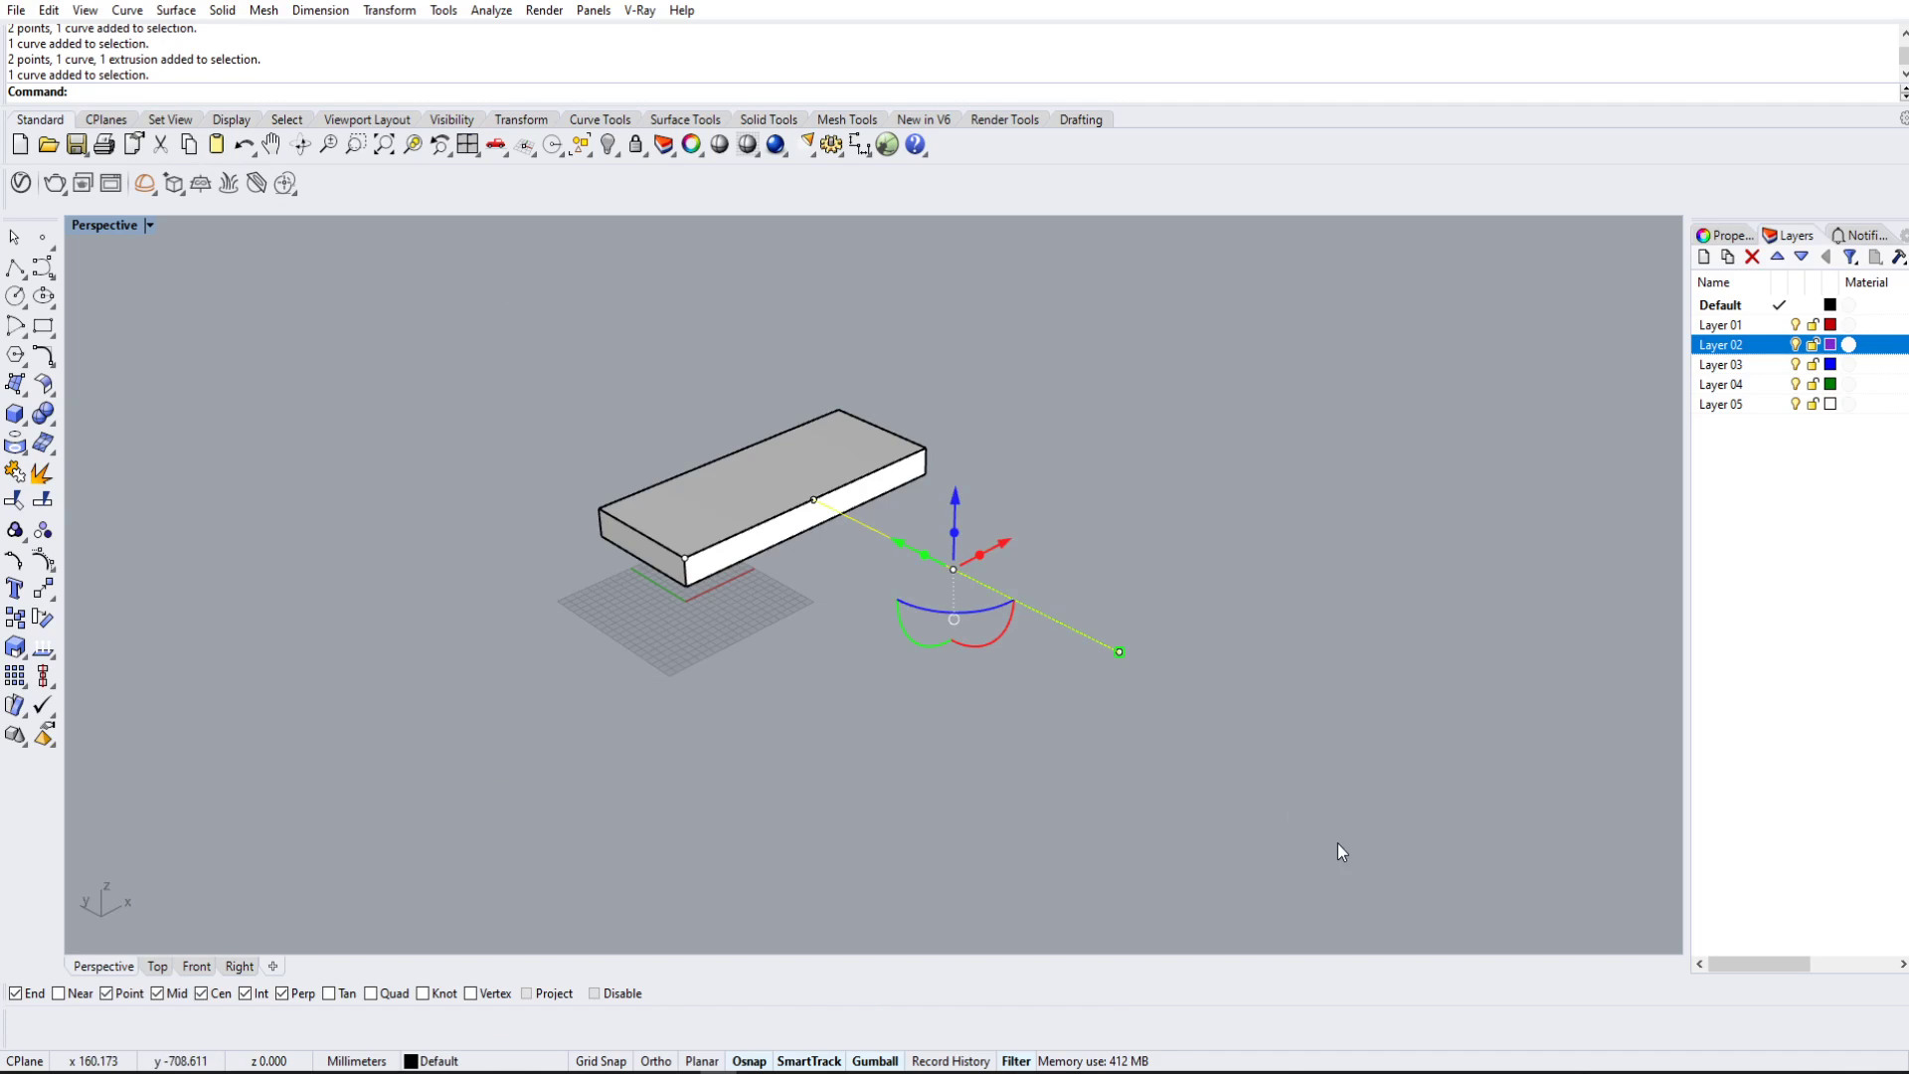
pyautogui.moveTo(1338, 848); pyautogui.dragTo(1206, 784)
pyautogui.moveTo(506, 370); pyautogui.dragTo(825, 542)
pyautogui.moveTo(1150, 776); pyautogui.dragTo(576, 408)
pyautogui.moveTo(1262, 755); pyautogui.dragTo(935, 577)
pyautogui.moveTo(1364, 826); pyautogui.dragTo(653, 418)
pyautogui.moveTo(746, 456); pyautogui.dragTo(1225, 697)
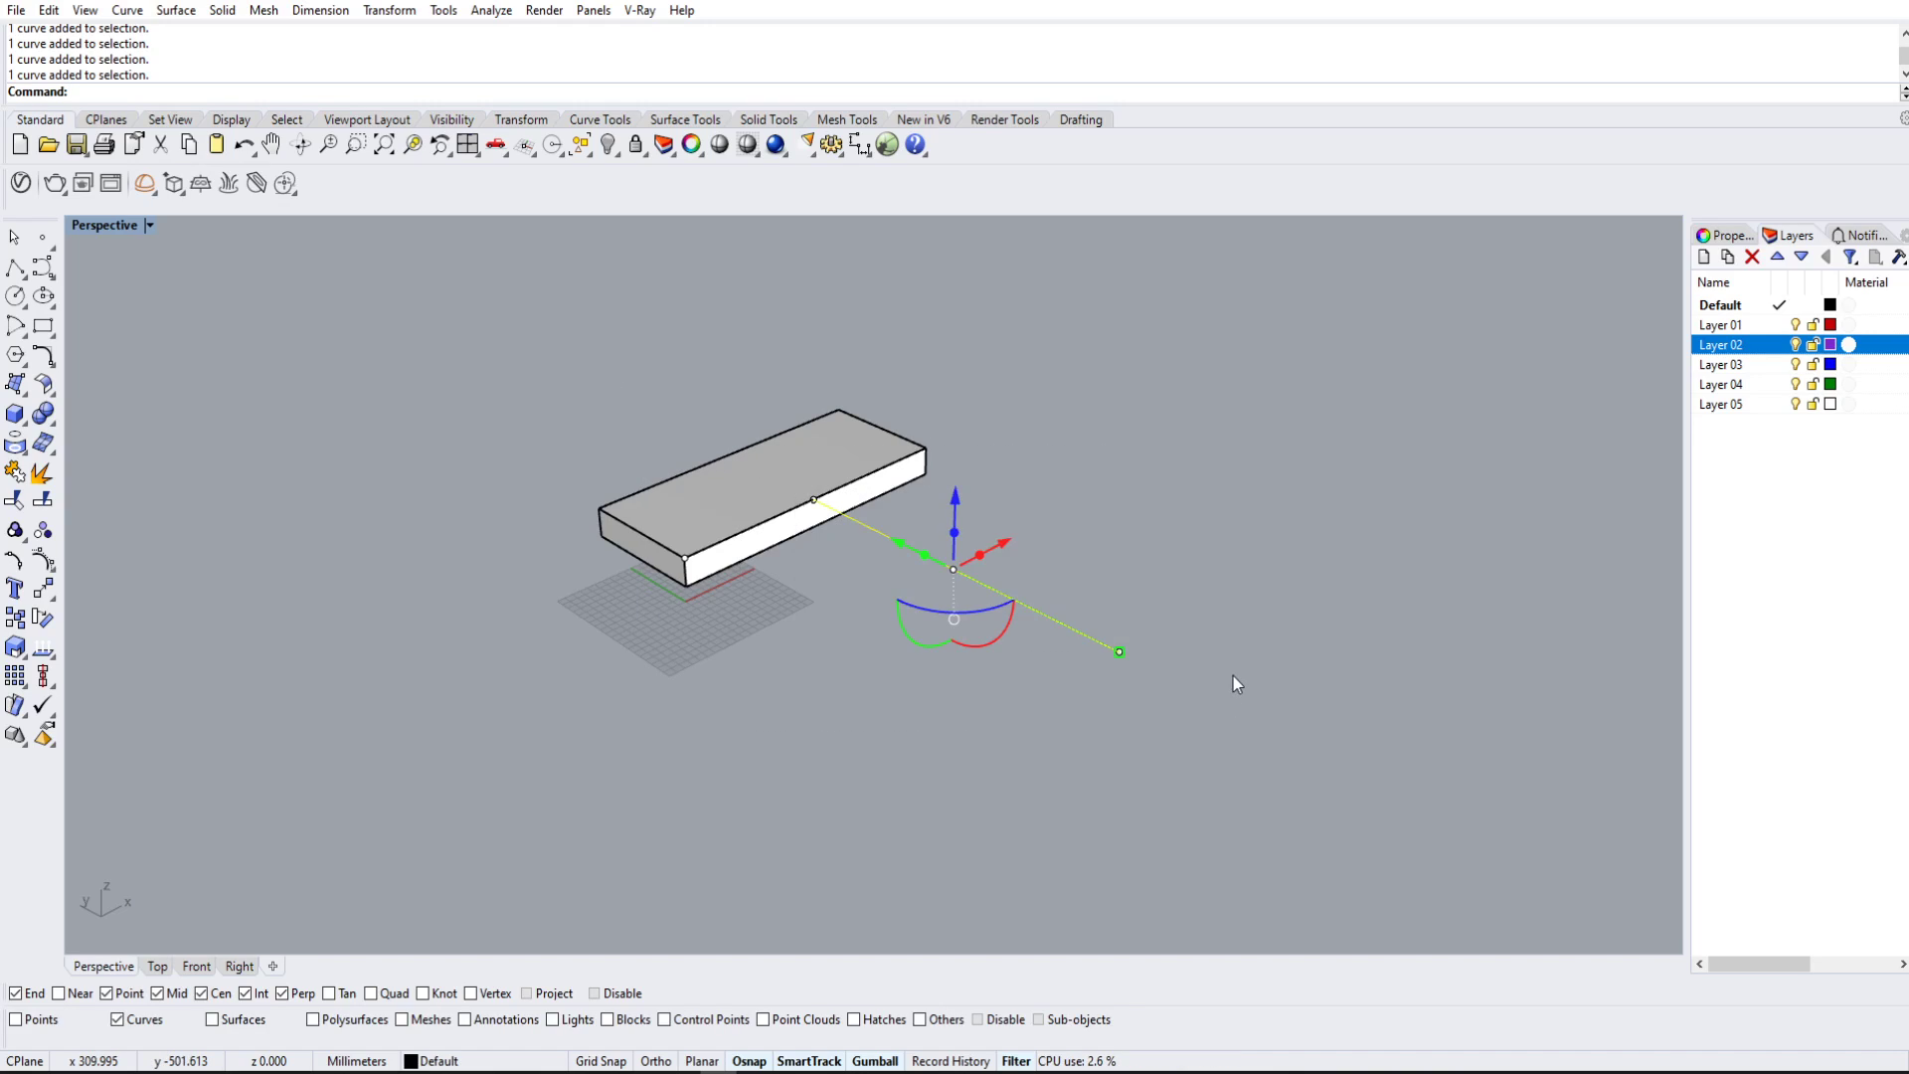
pyautogui.click(1305, 511)
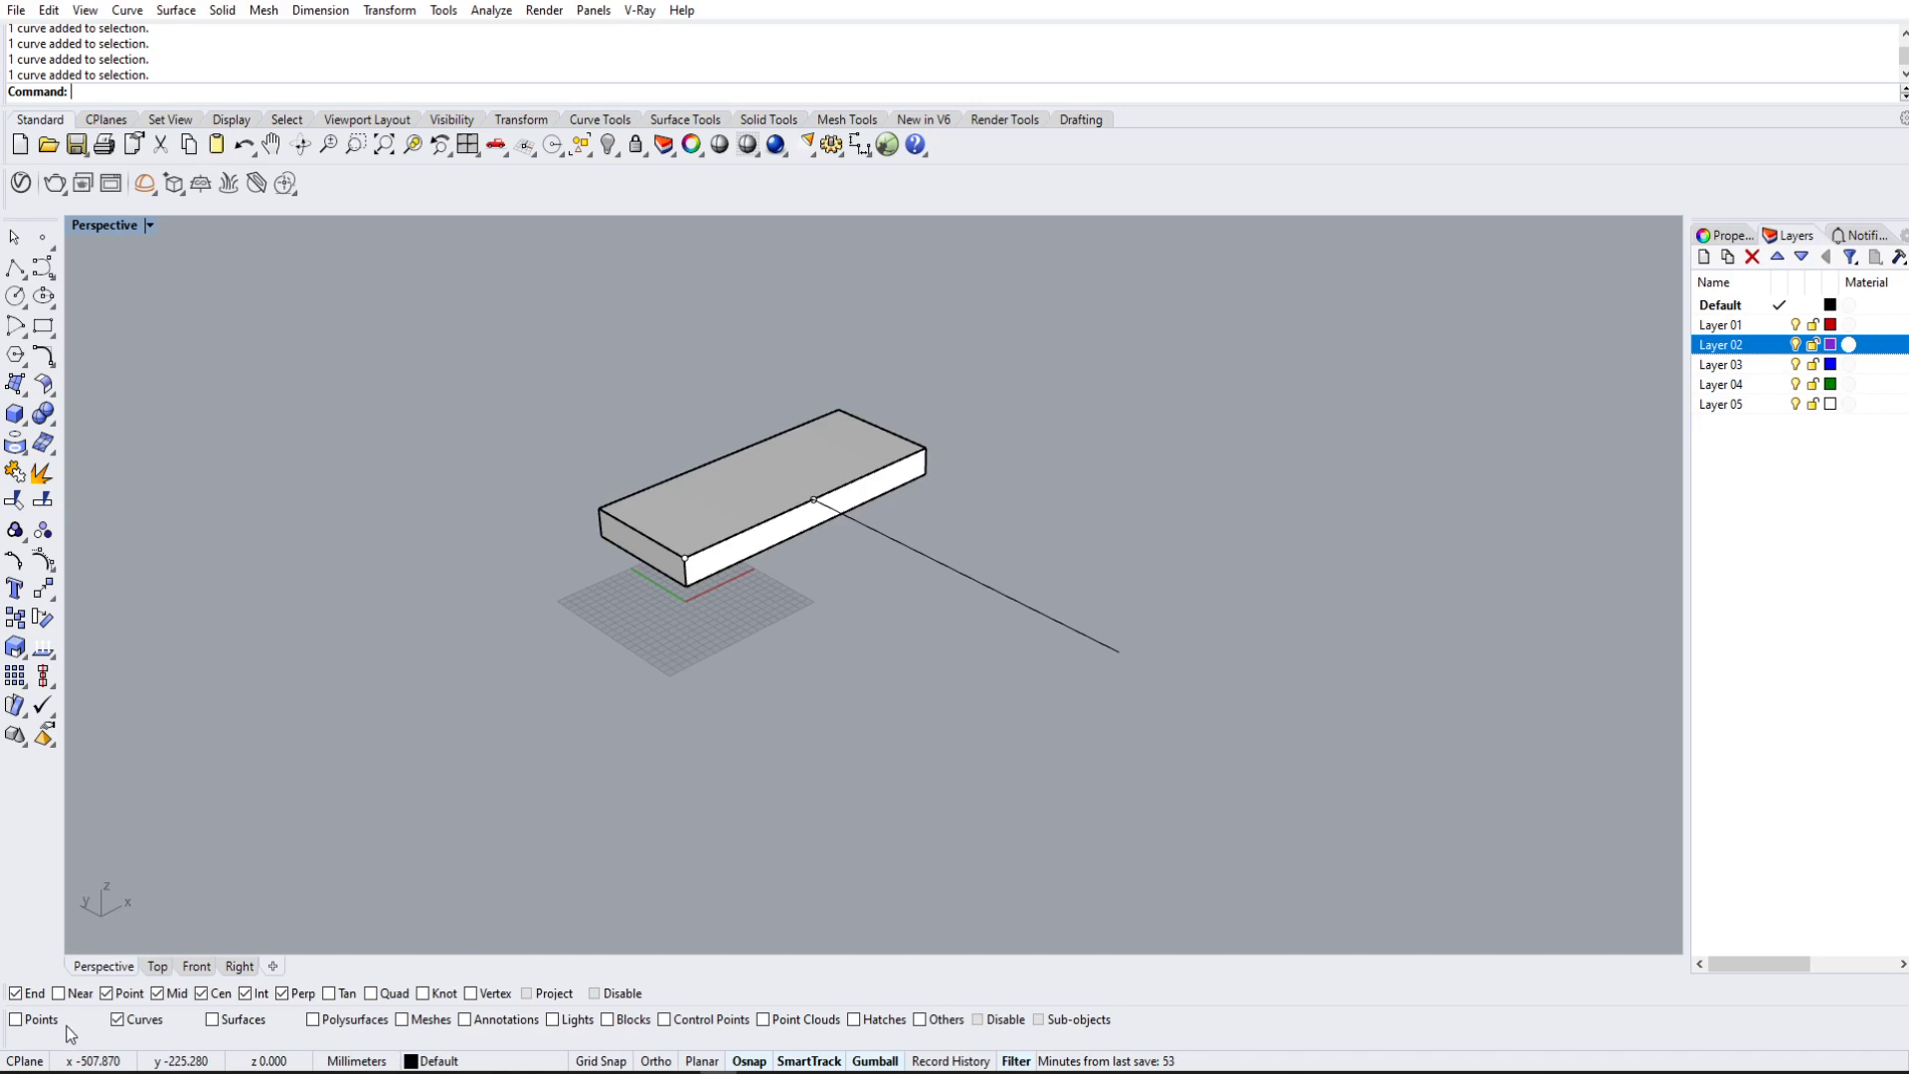
# Step: Re-enable Points, Surfaces, Polysurfaces, Meshes, Lights, Blocks and Hatches in the selection filter
pyautogui.click(39, 1019)
pyautogui.click(211, 1020)
pyautogui.click(329, 1021)
pyautogui.click(403, 1020)
pyautogui.click(853, 1020)
# Step: Test the one-time Curves-only filter with a window and a crossing selection over all objects, clearing each selection
pyautogui.click(119, 1025)
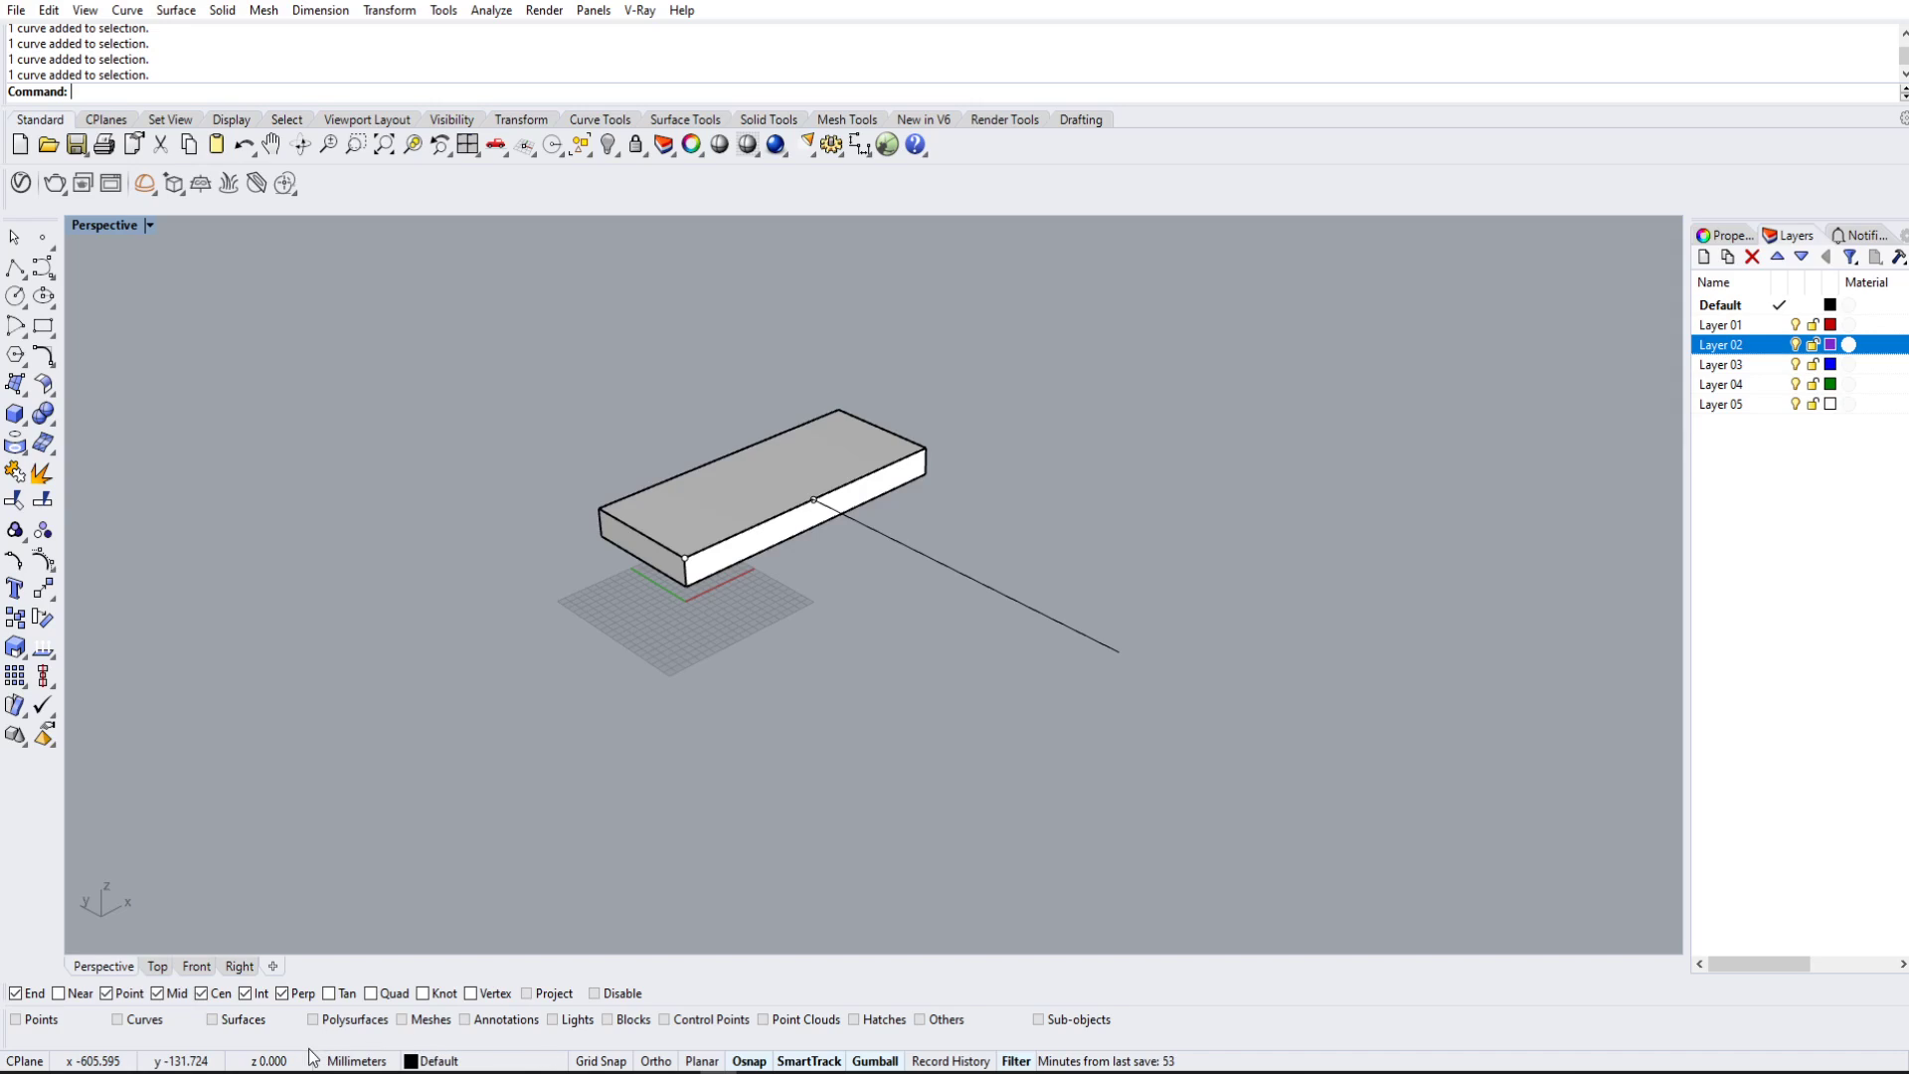
pyautogui.click(119, 1024)
pyautogui.moveTo(405, 311); pyautogui.dragTo(1354, 855)
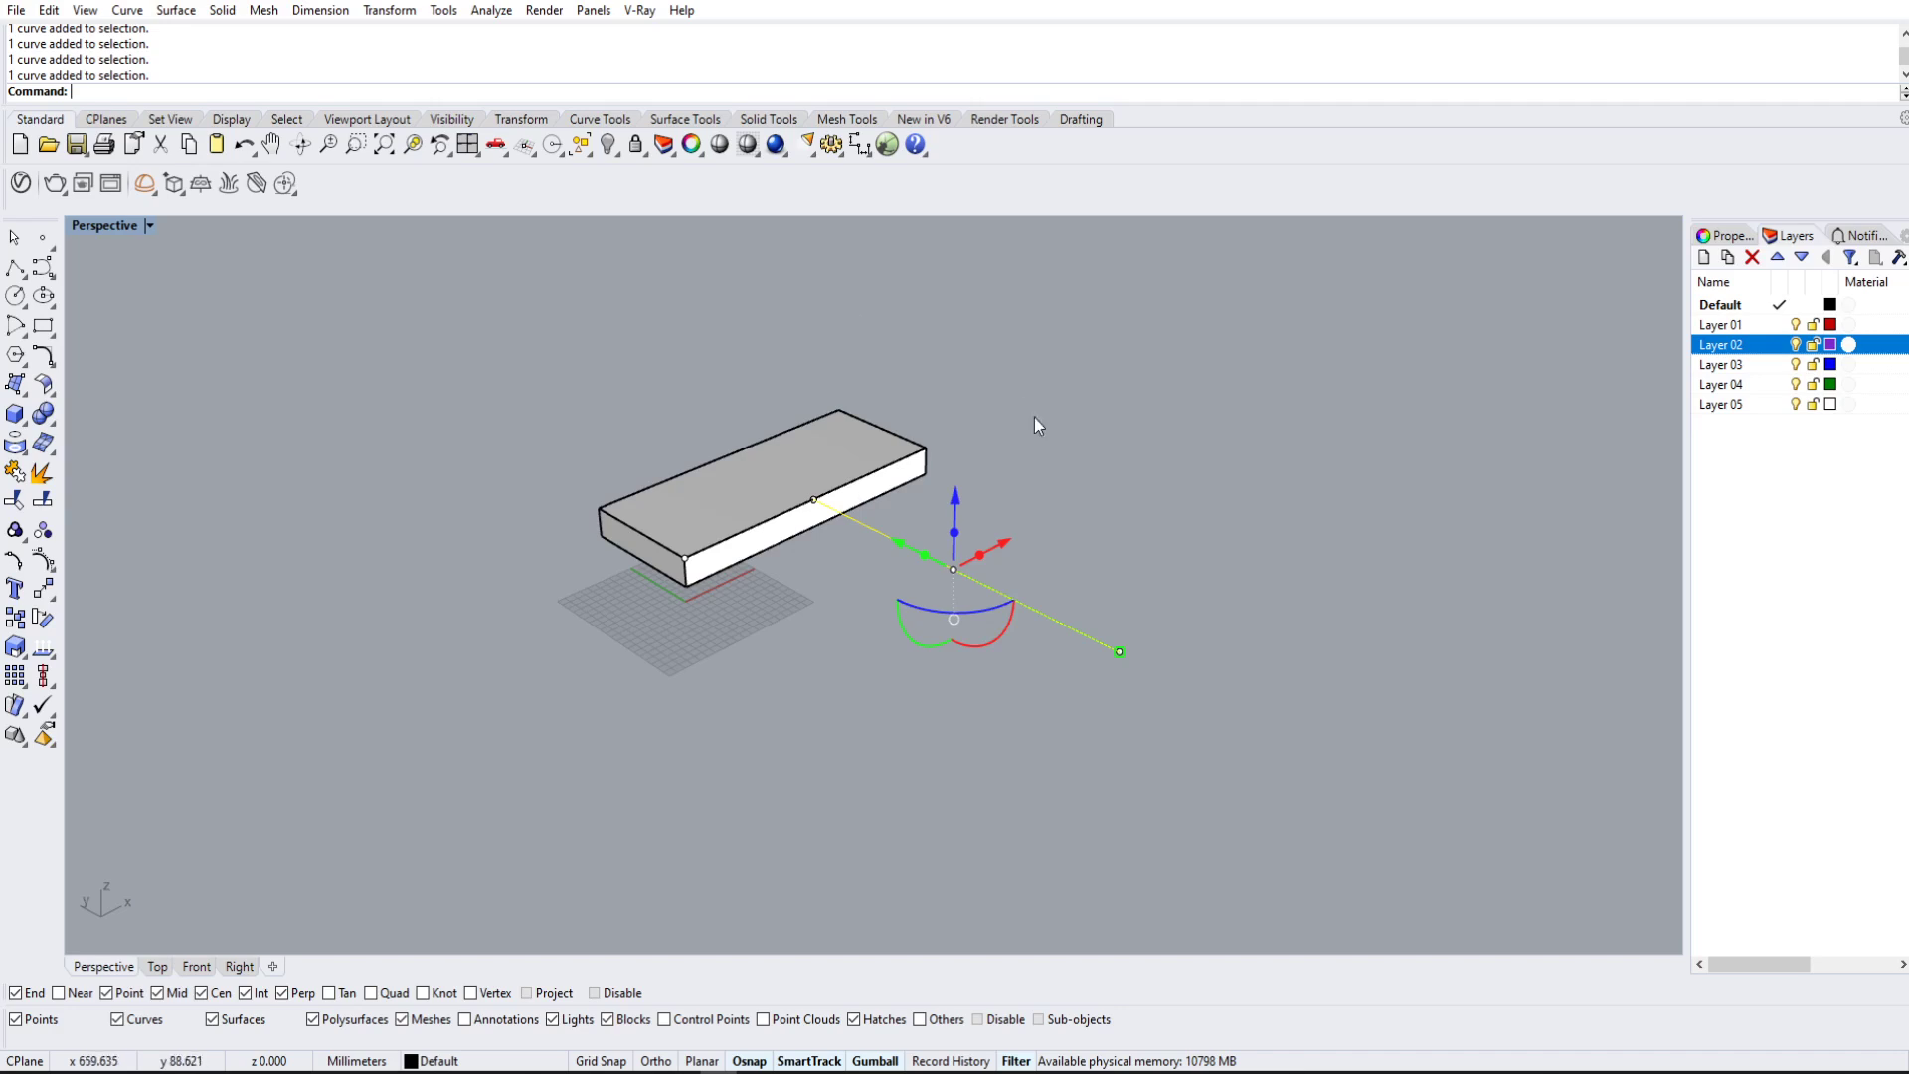
pyautogui.click(1054, 453)
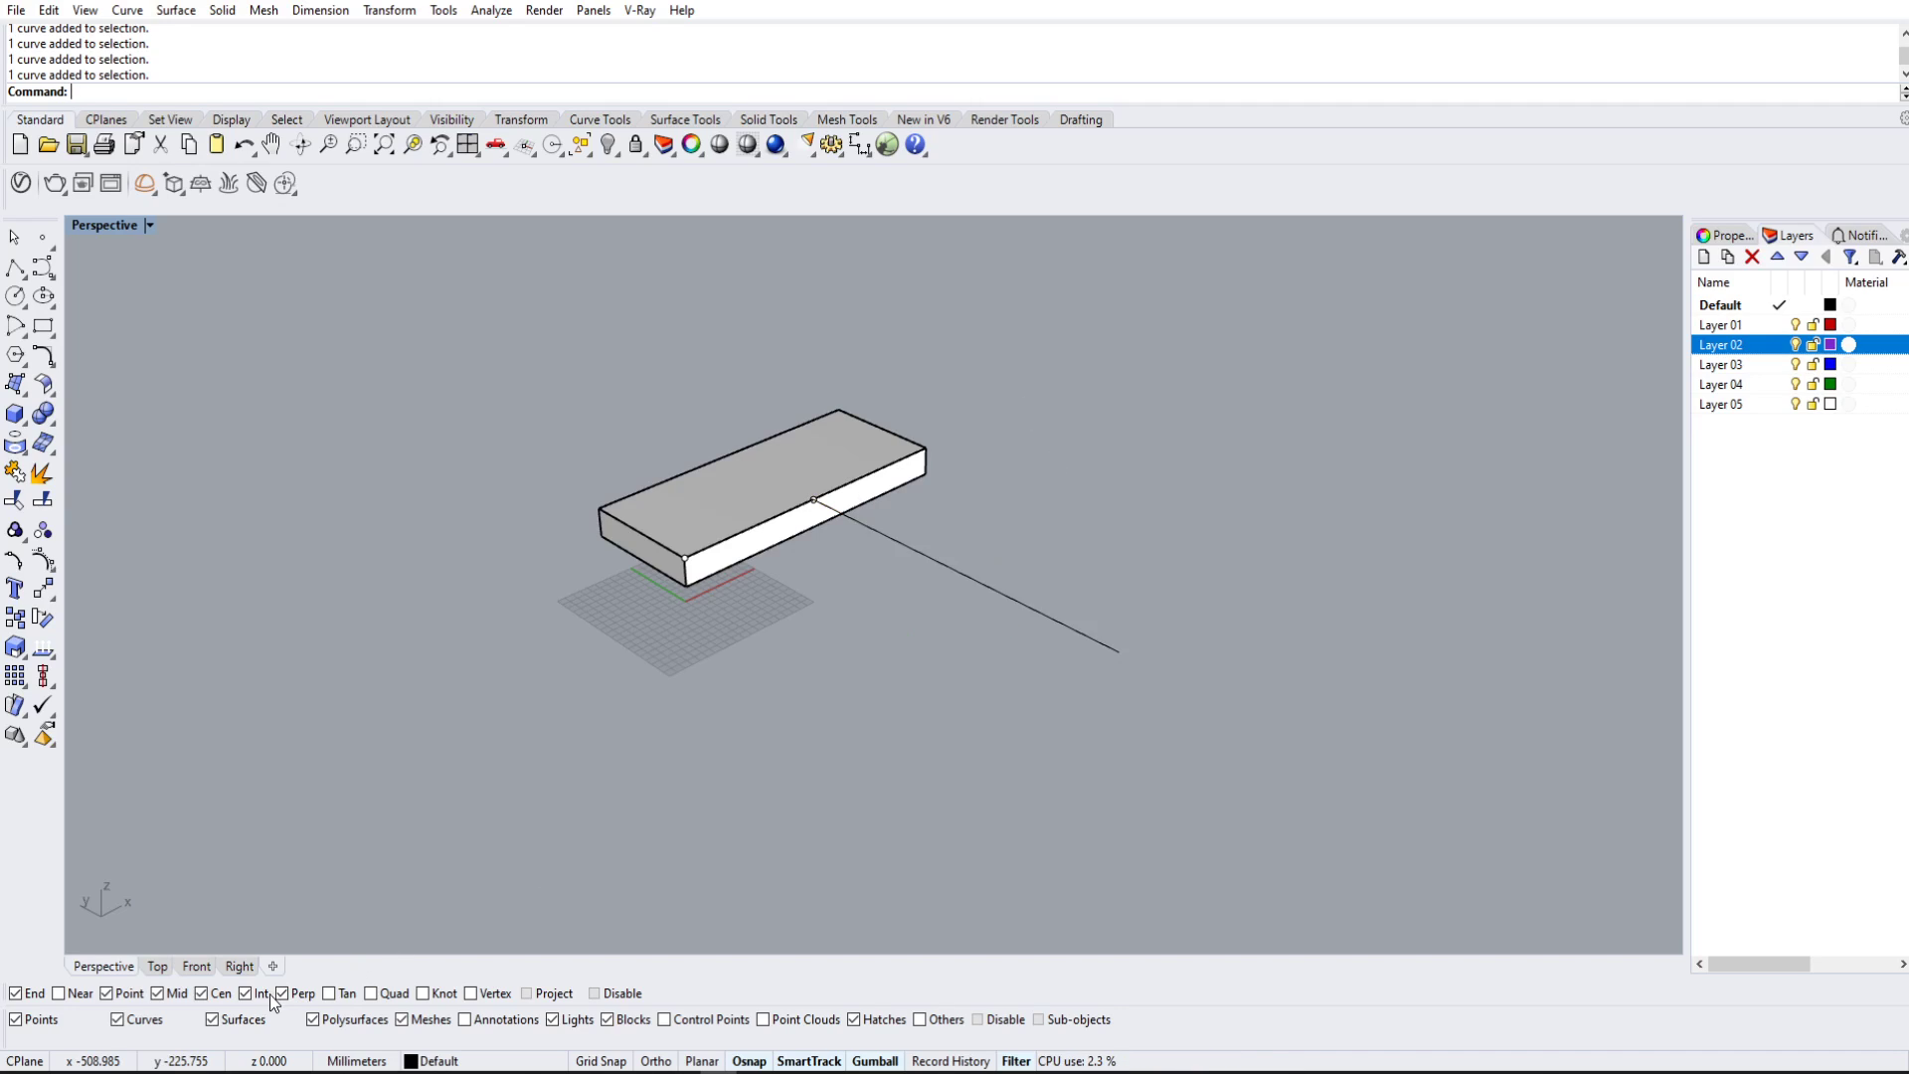
pyautogui.rightClick(119, 1021)
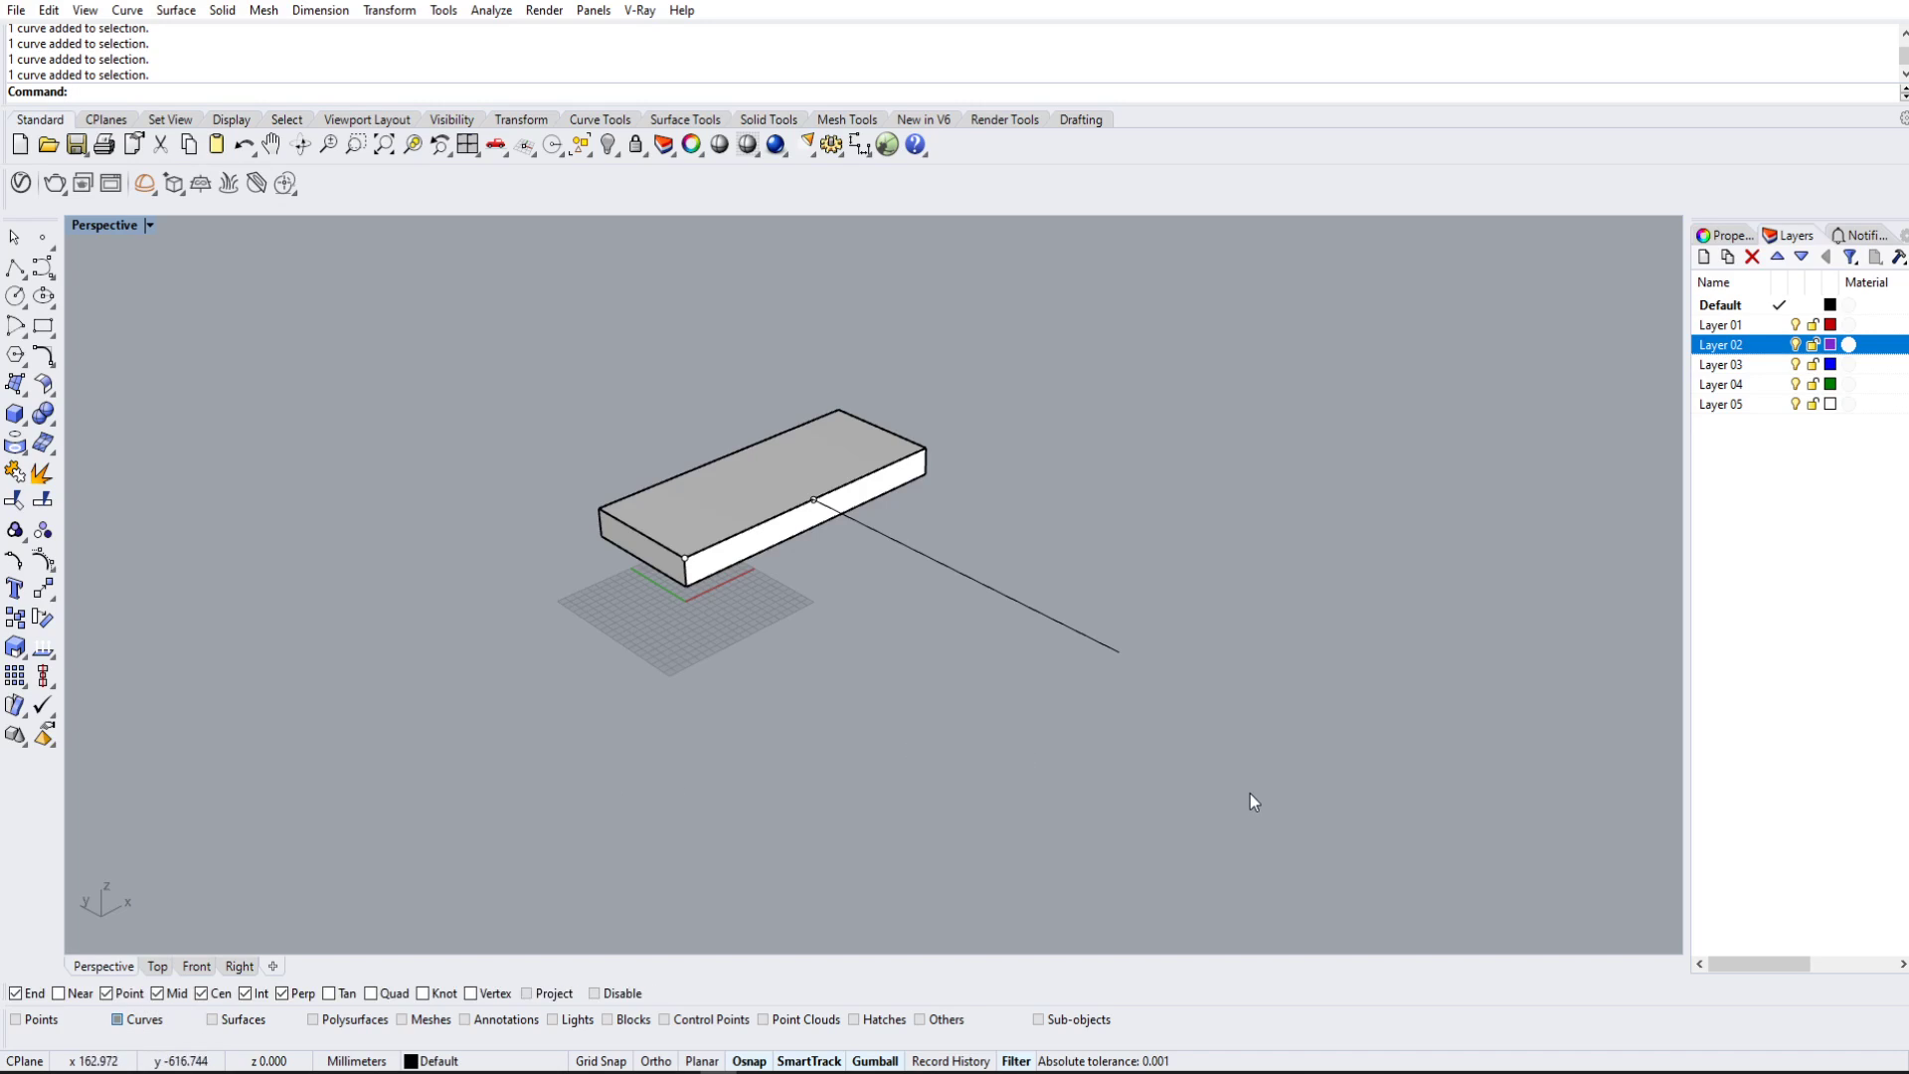
pyautogui.moveTo(1251, 785); pyautogui.dragTo(642, 355)
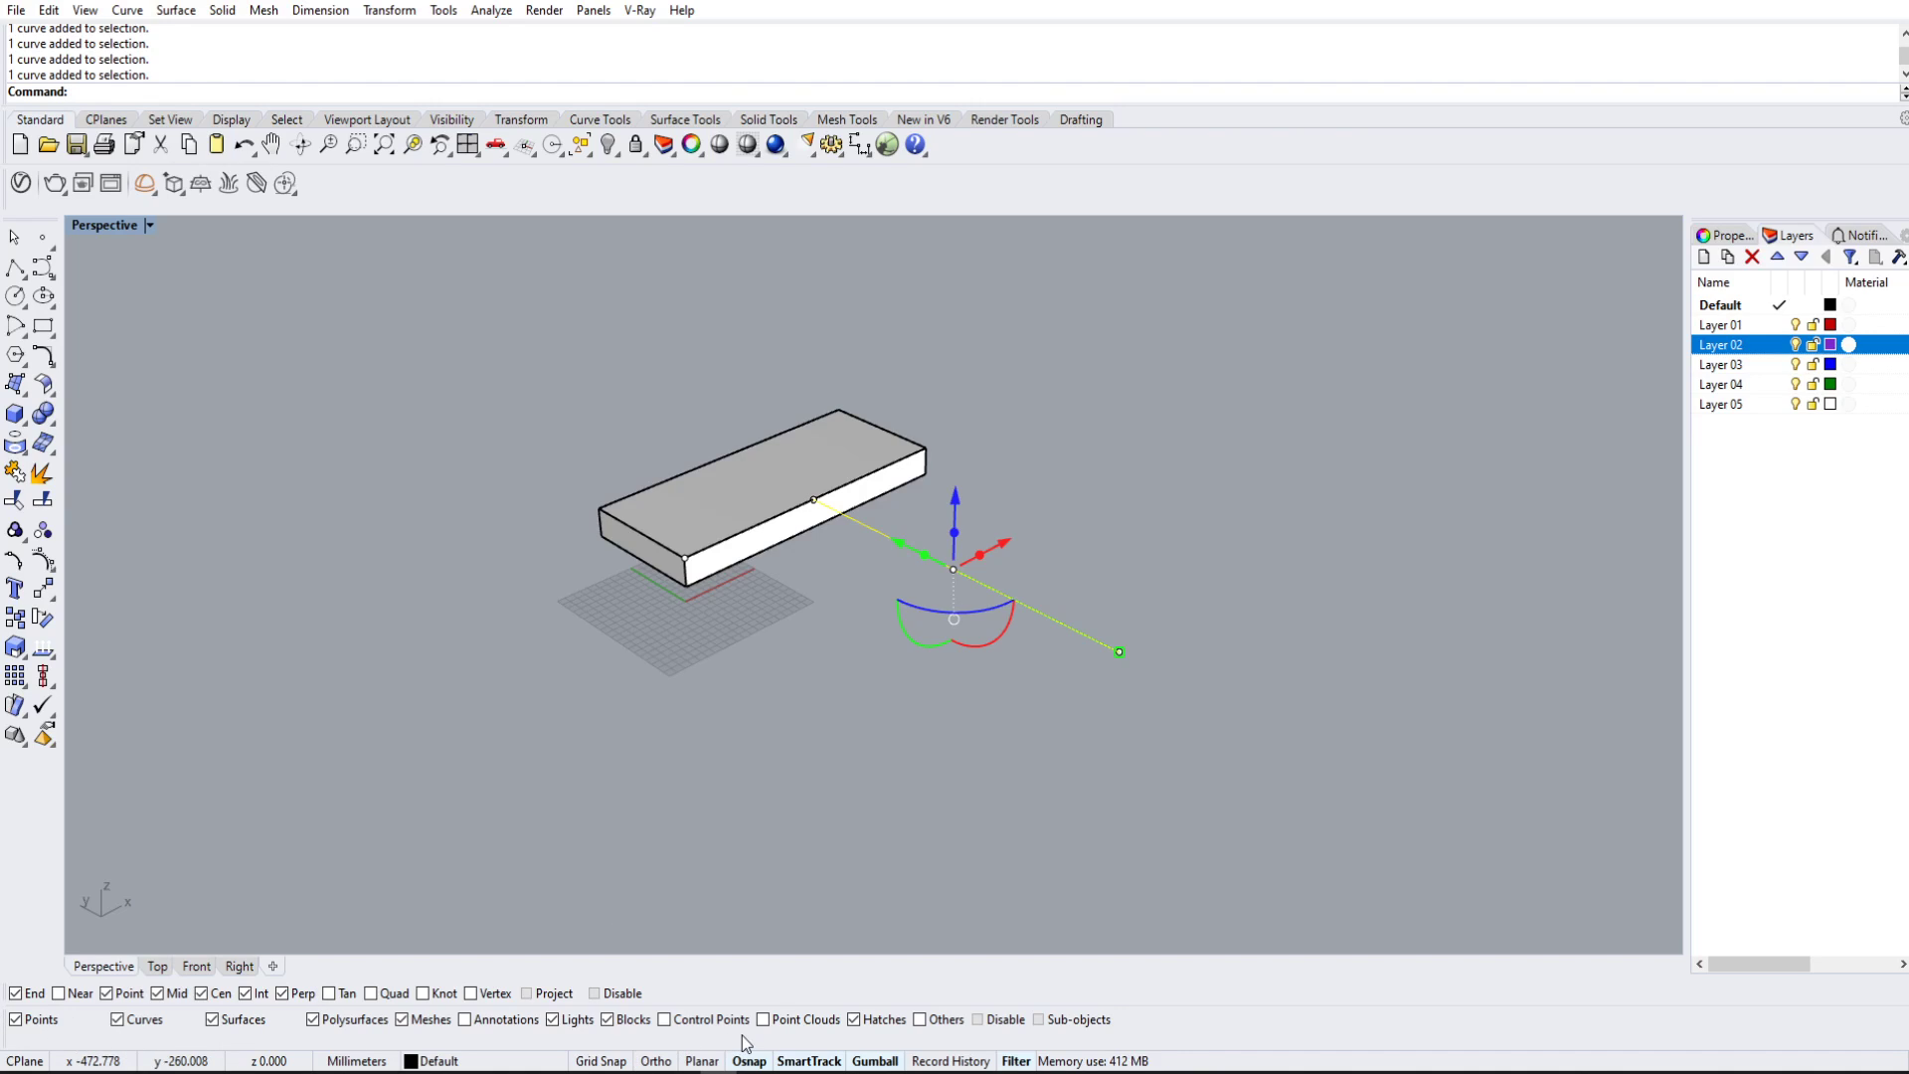
pyautogui.click(856, 717)
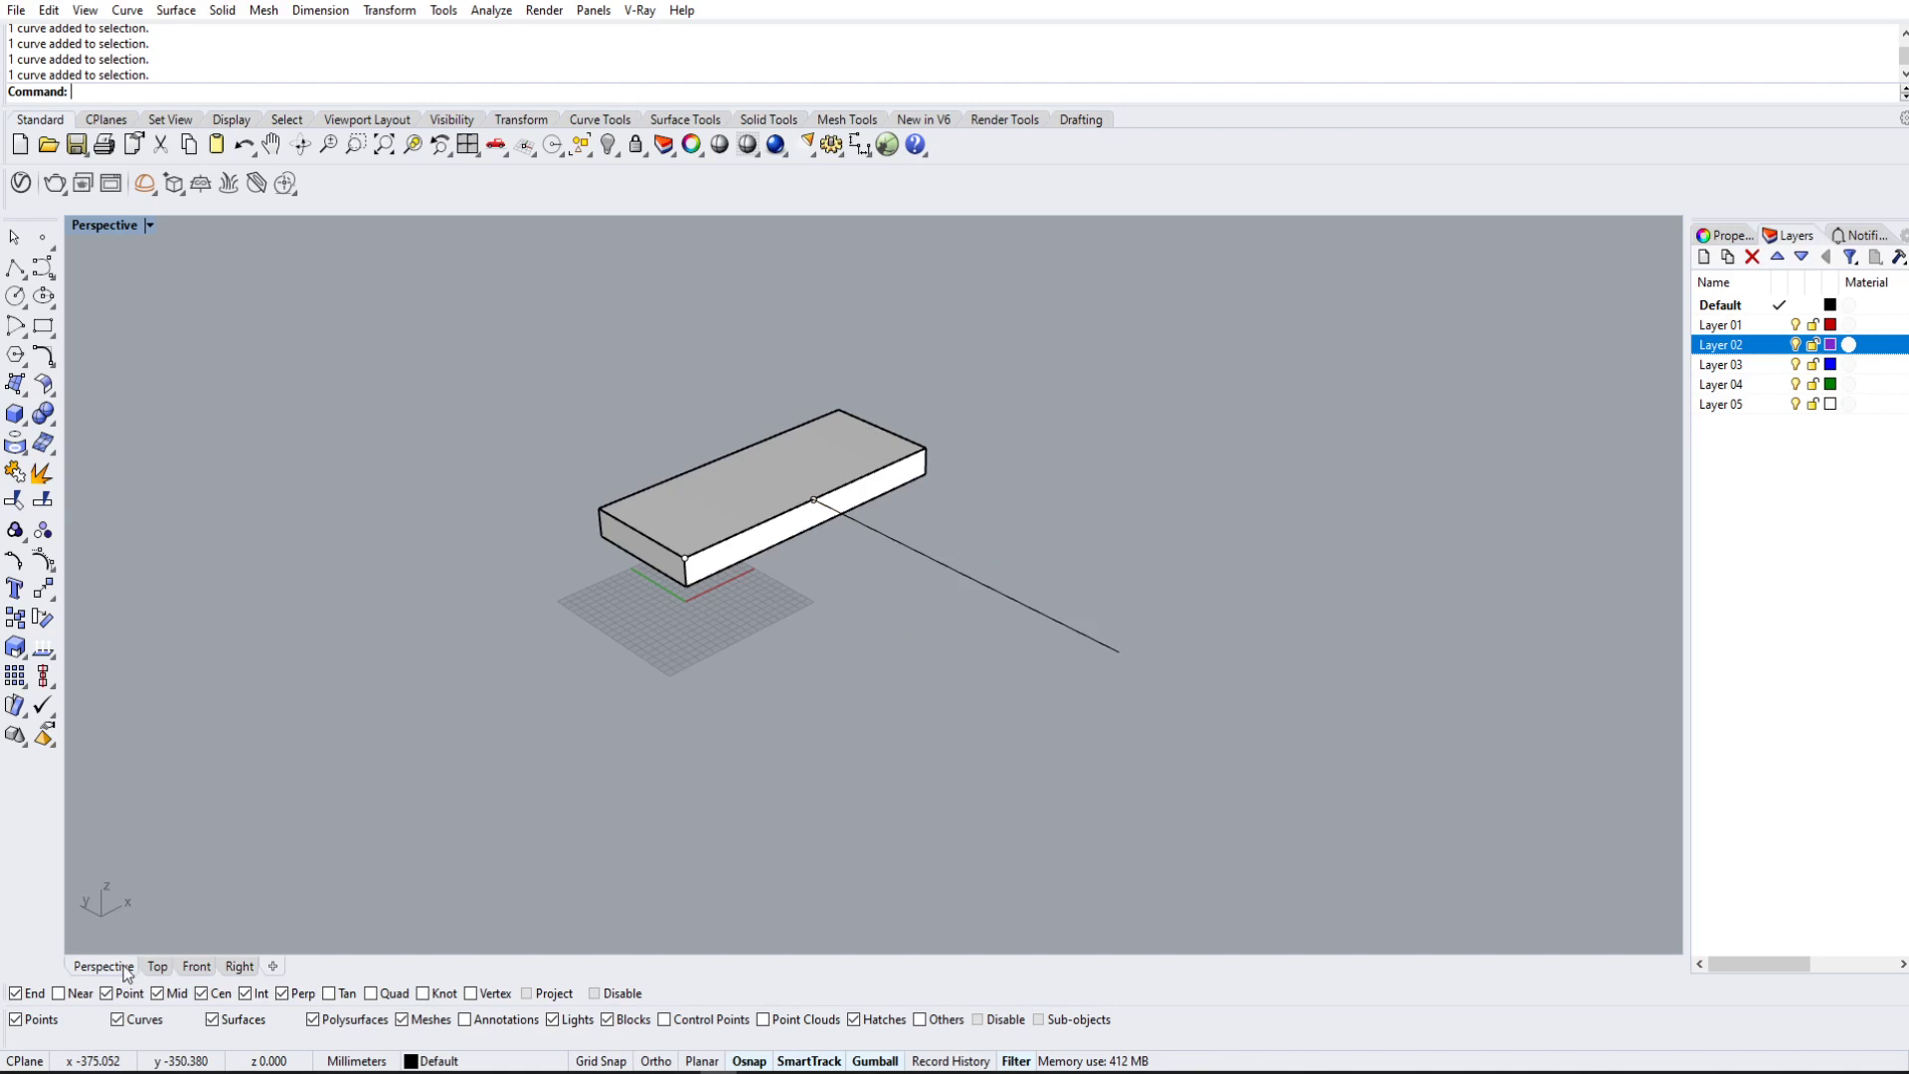
# Step: Area-select the objects with a one-time Points-only filter, and again over the box with the regular filter, clearing each selection
pyautogui.rightClick(35, 1020)
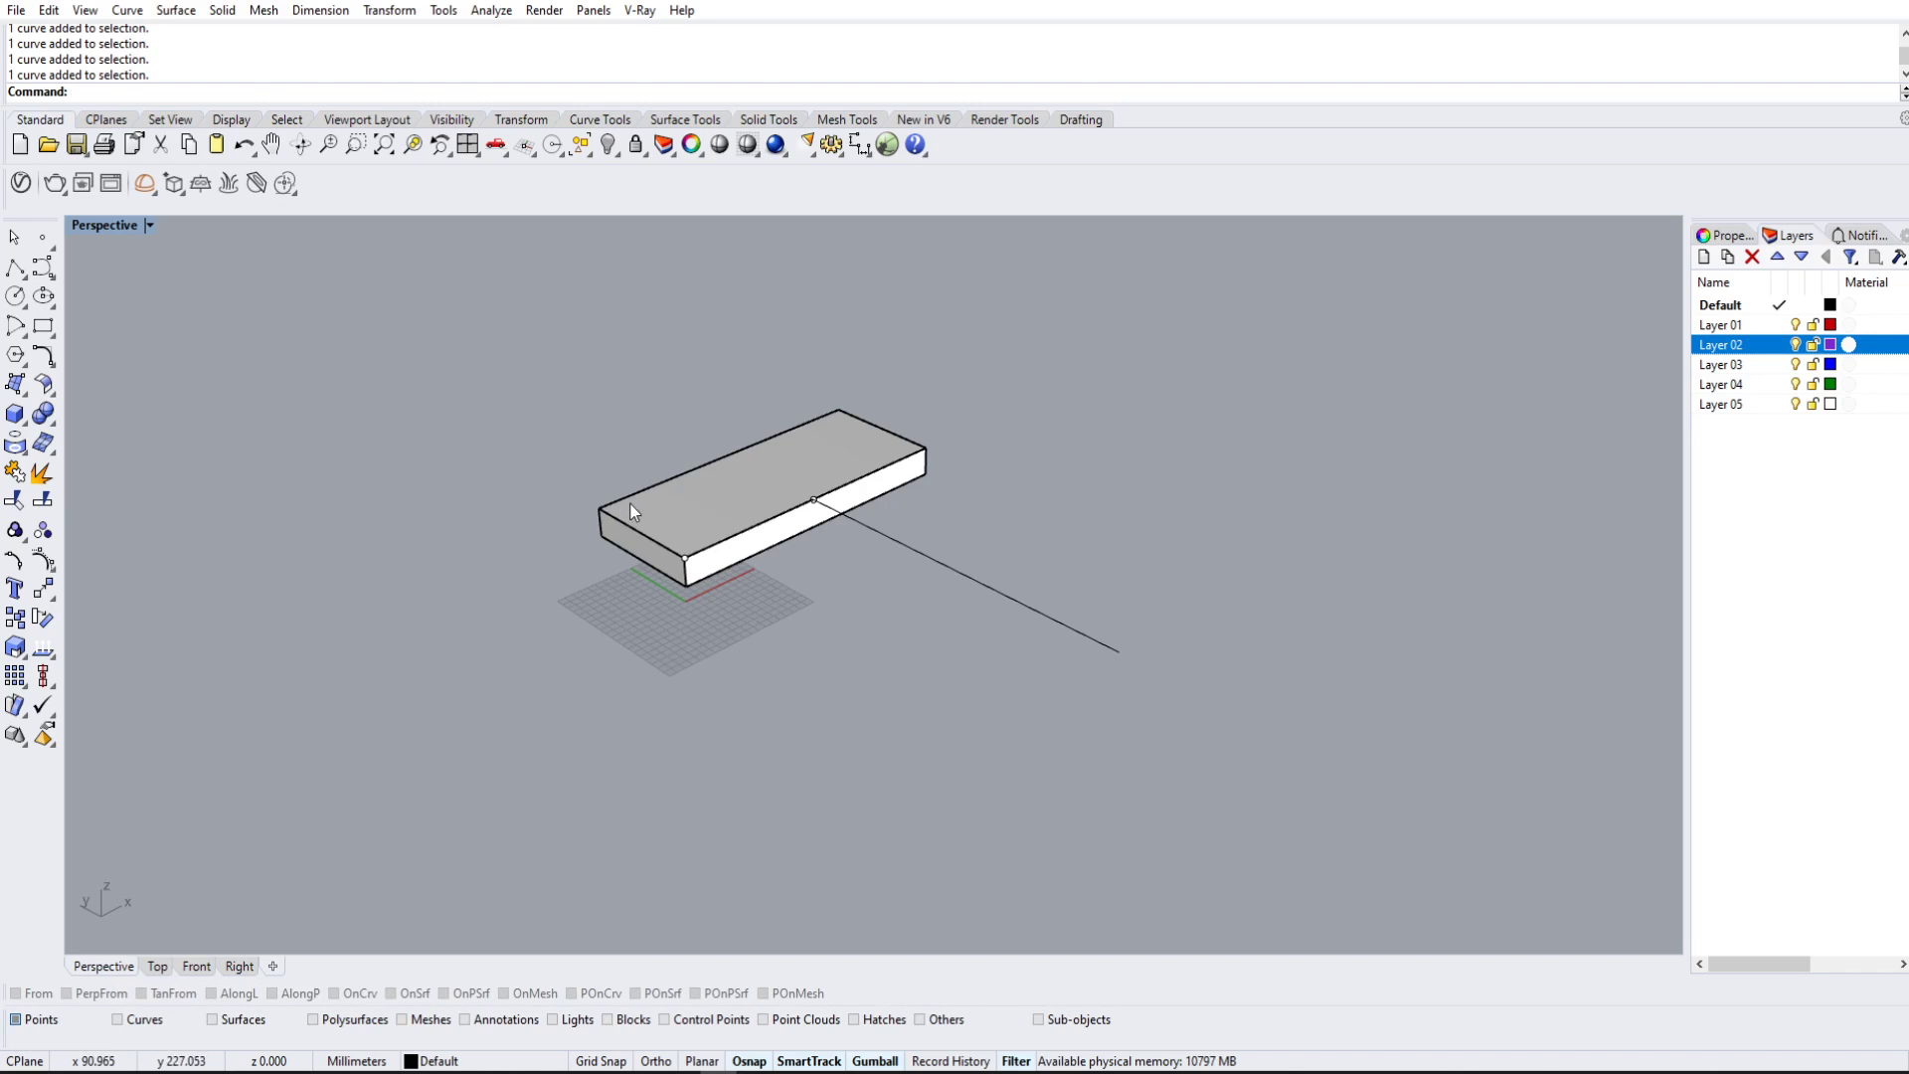
pyautogui.moveTo(617, 467); pyautogui.dragTo(1024, 760)
pyautogui.press('Escape')
pyautogui.moveTo(542, 328); pyautogui.dragTo(744, 505)
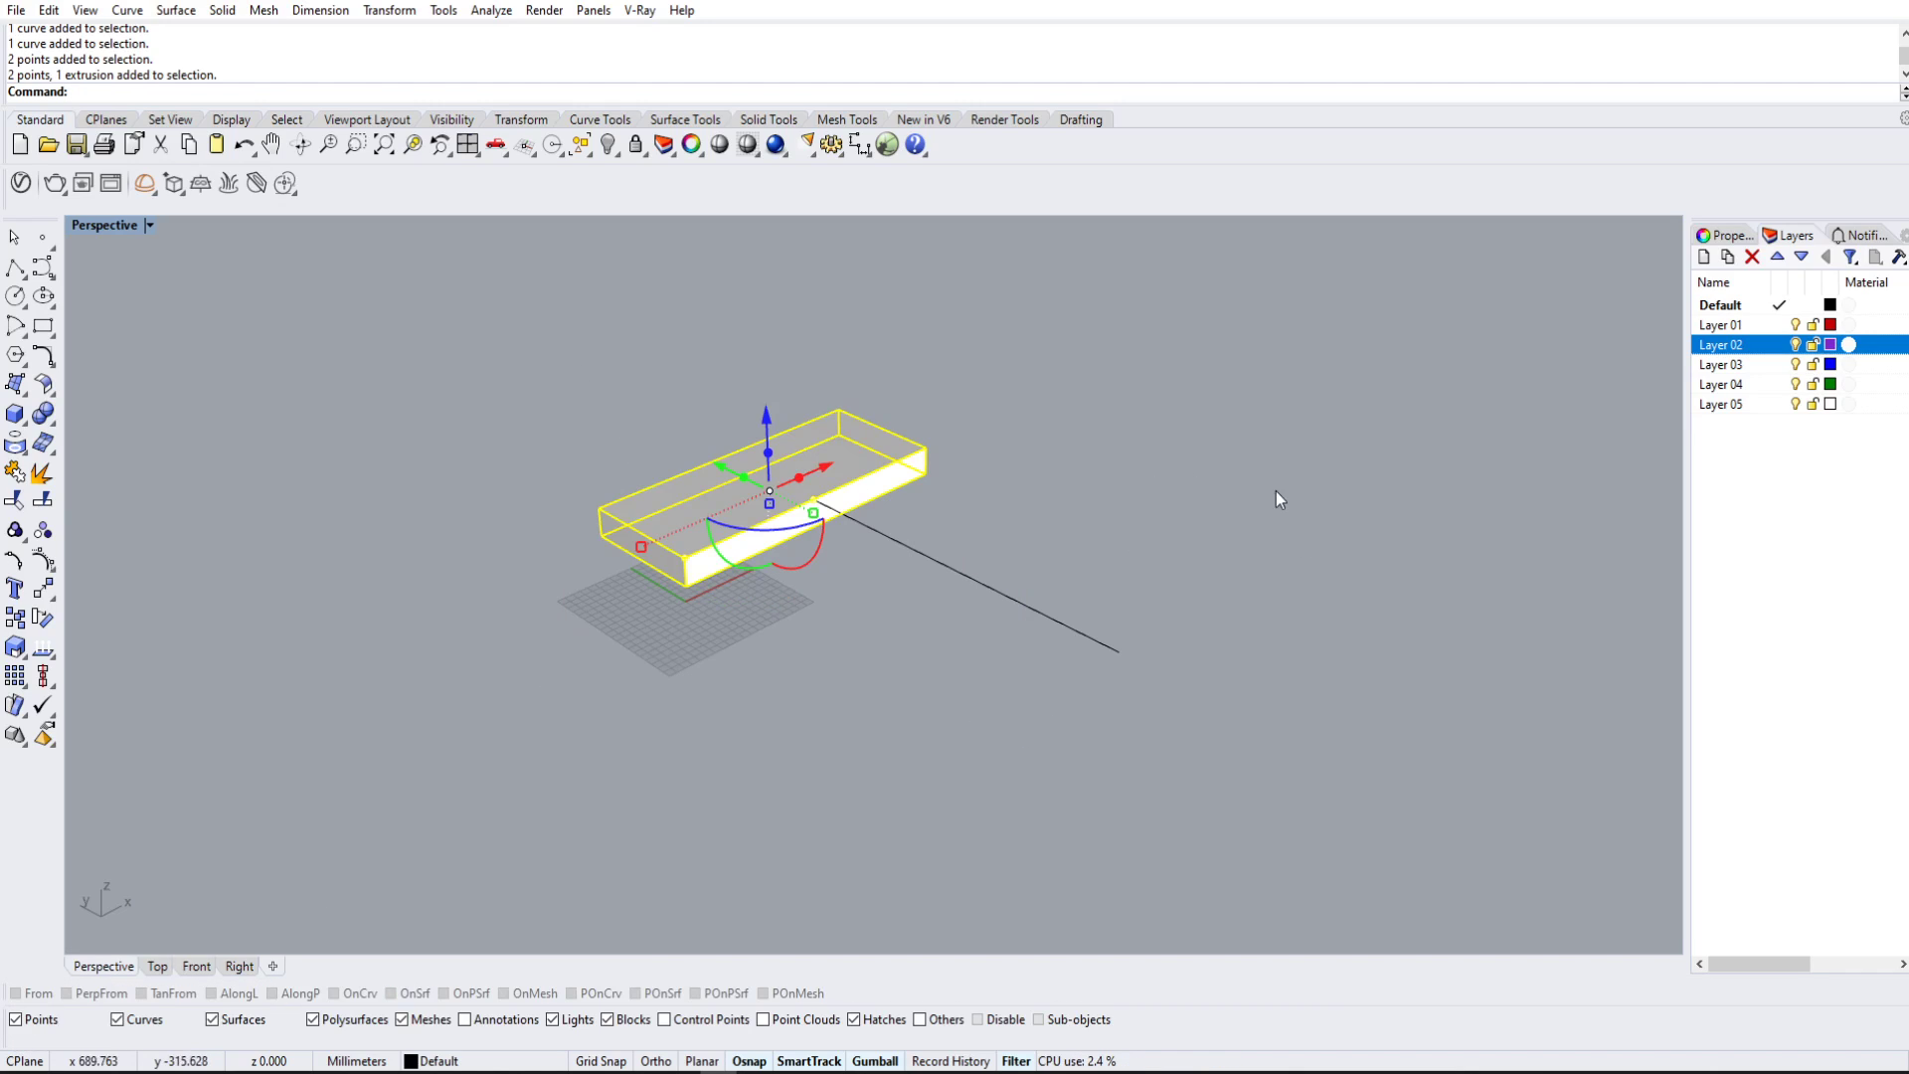
pyautogui.click(1276, 491)
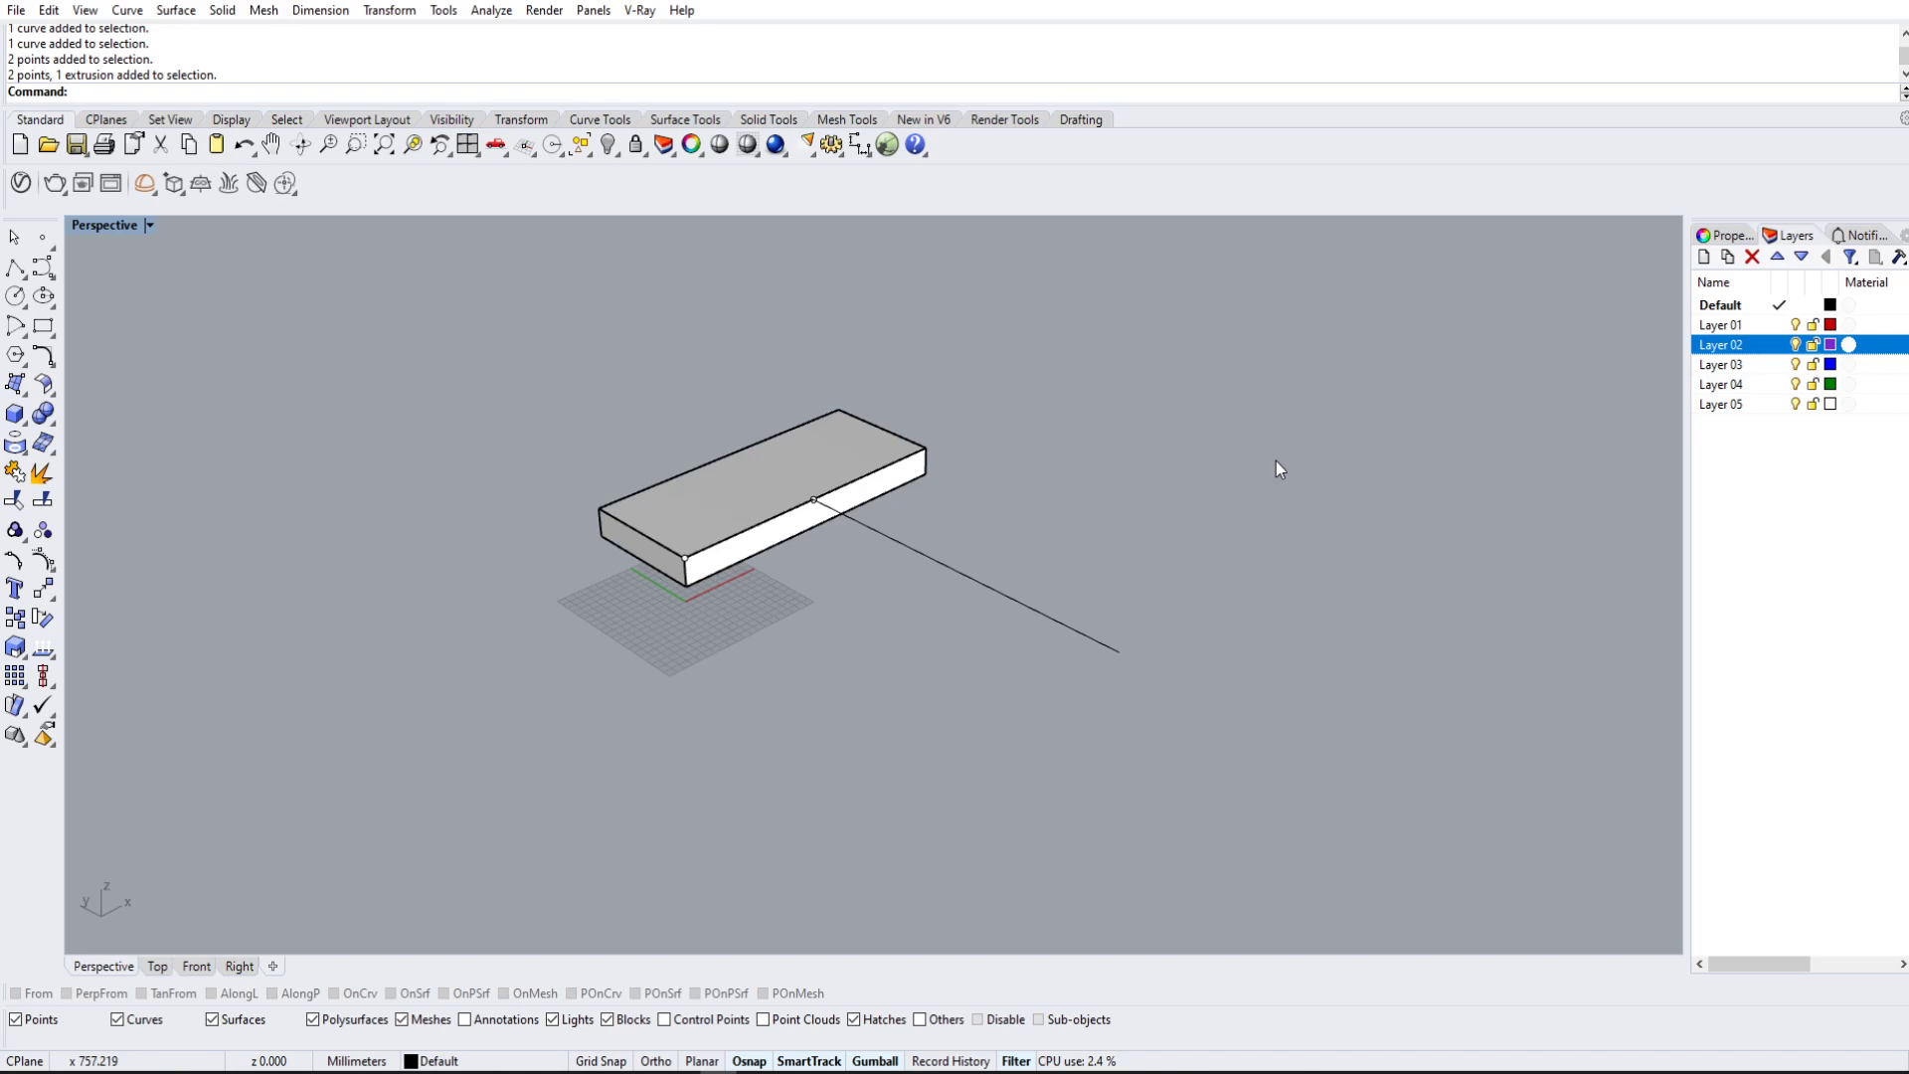